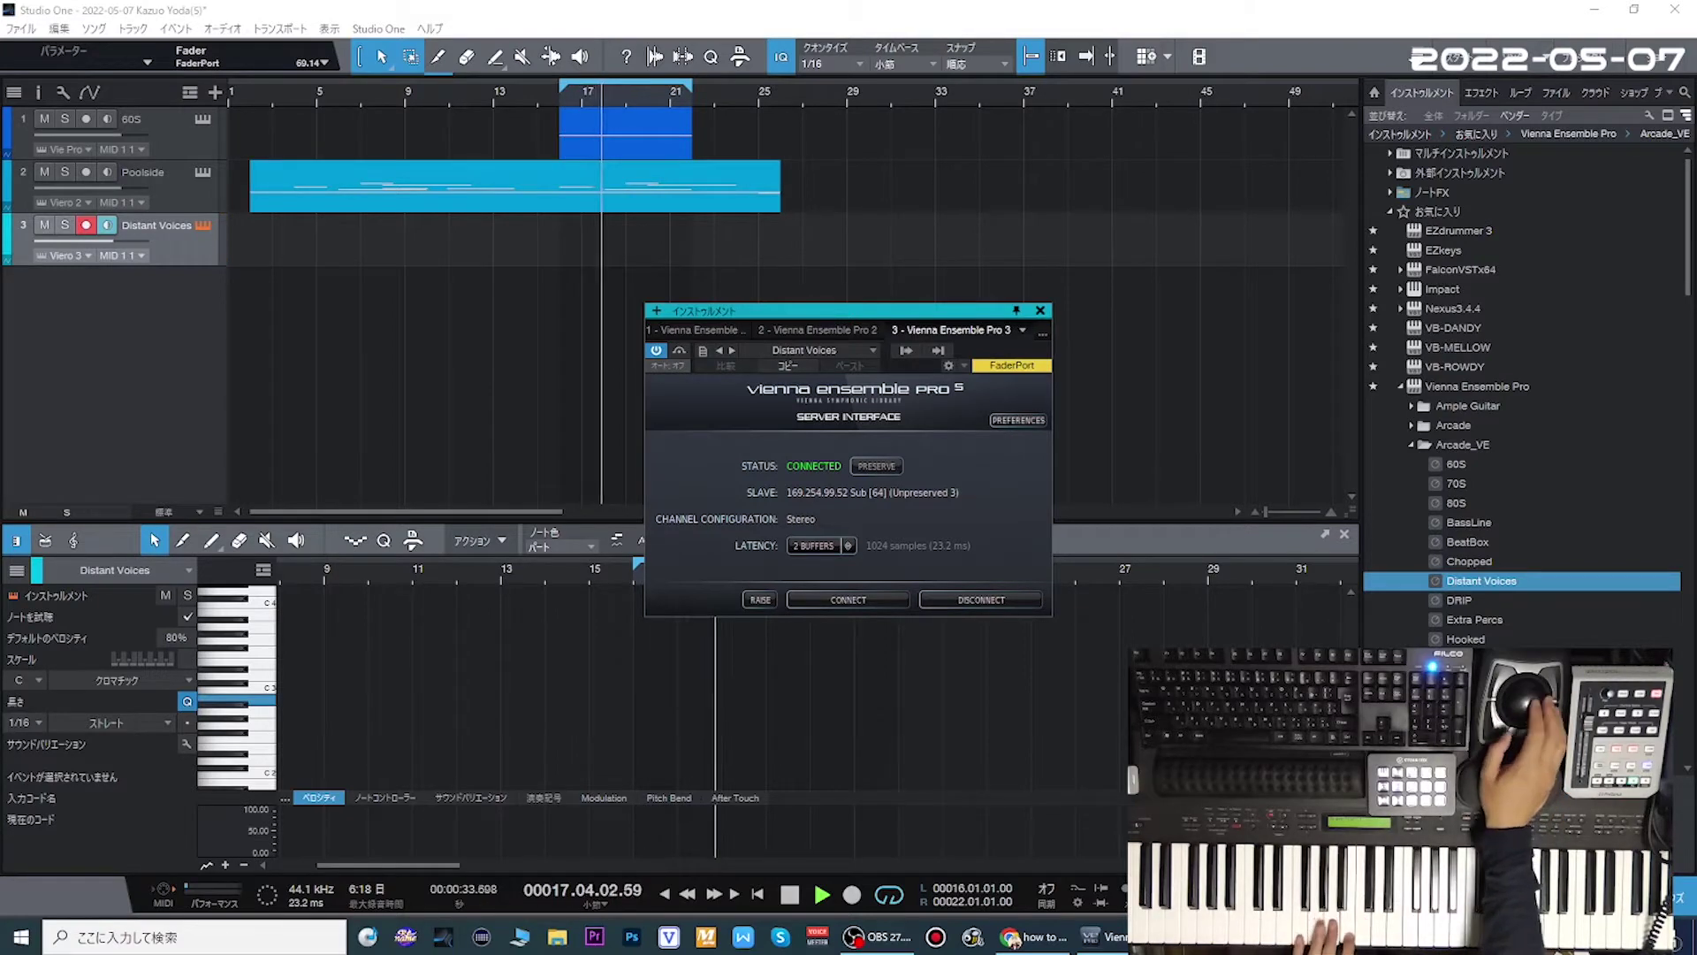
- Close the instrument window and record a held note on the Distant Voices track at bars 20 to 21
{"action": "left_click", "coordinate": [1040, 310]}
{"action": "key", "text": "KP_Multiply"}
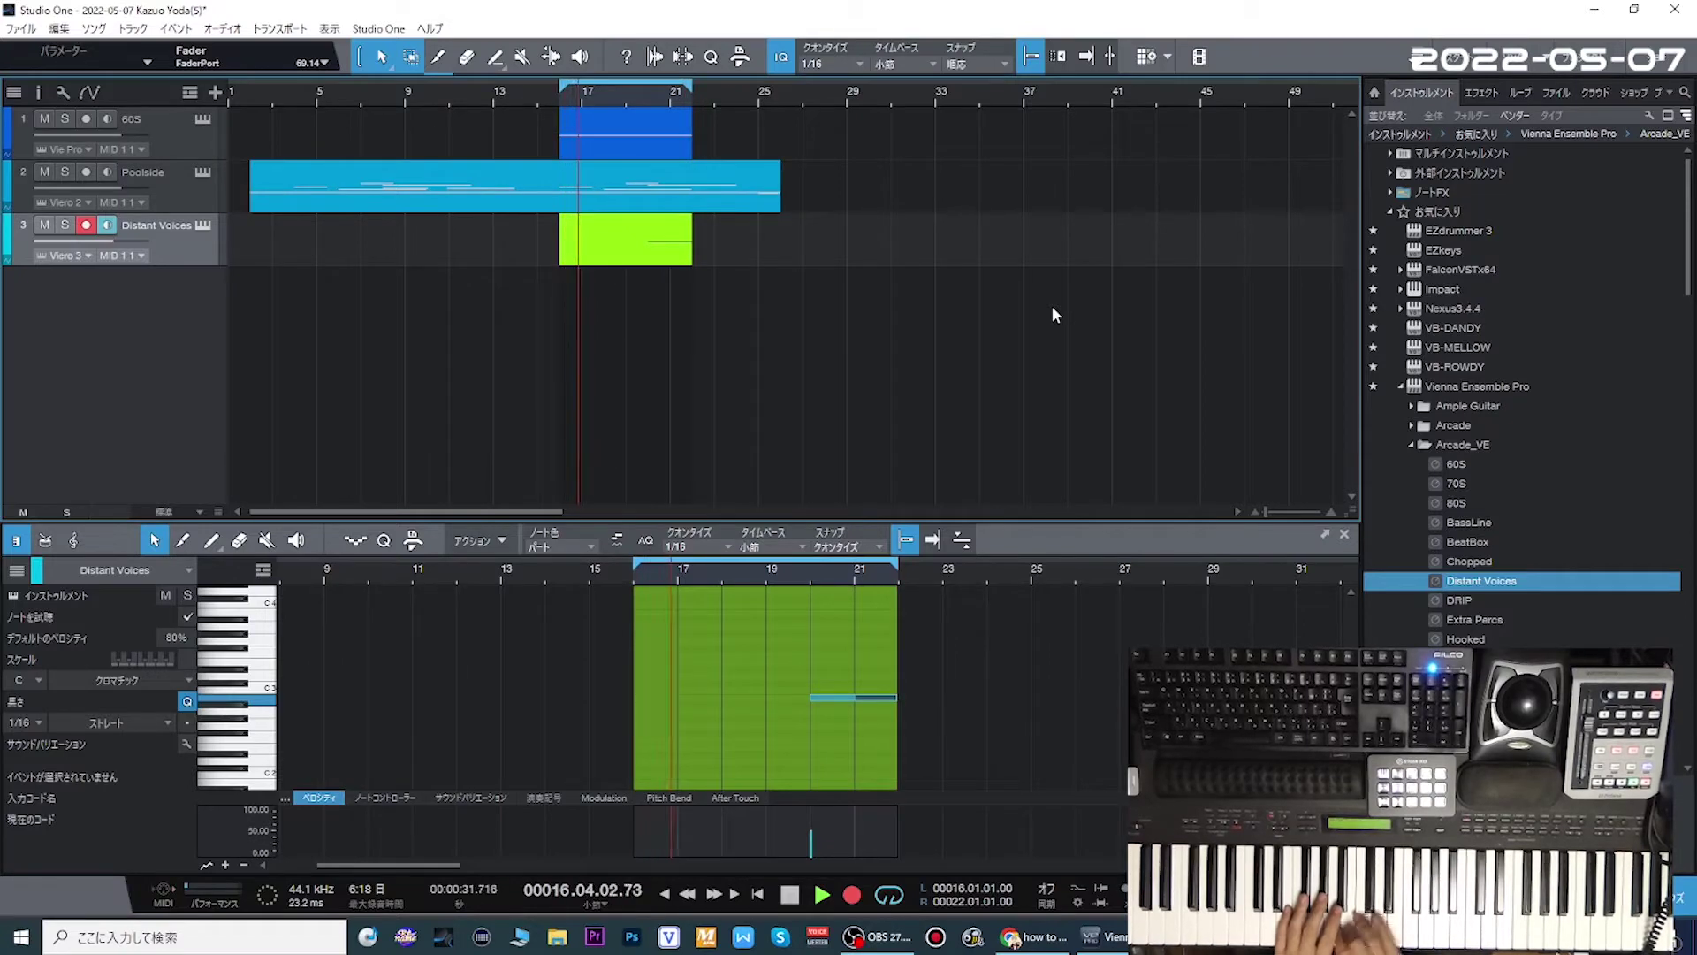
{"action": "key", "text": "KP_Multiply"}
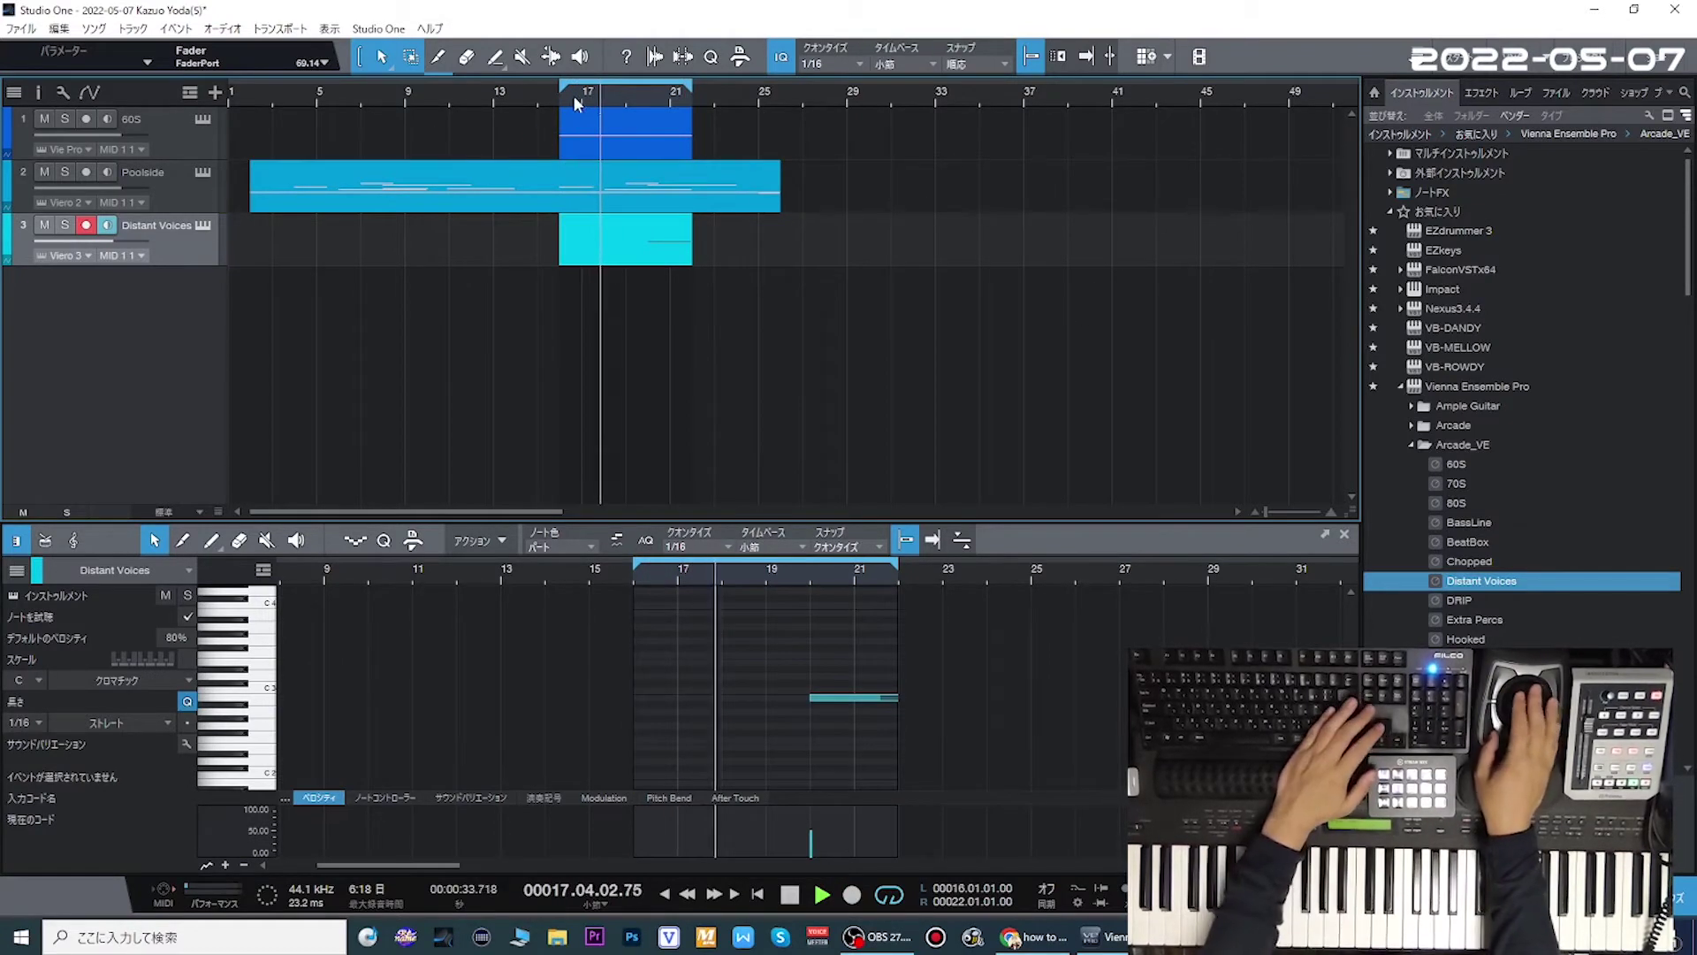
- Extend the loop range to run from bar 2 to bar 26, matching the Poolside event
{"action": "left_click_drag", "start_coordinate": [562, 82], "coordinate": [251, 84]}
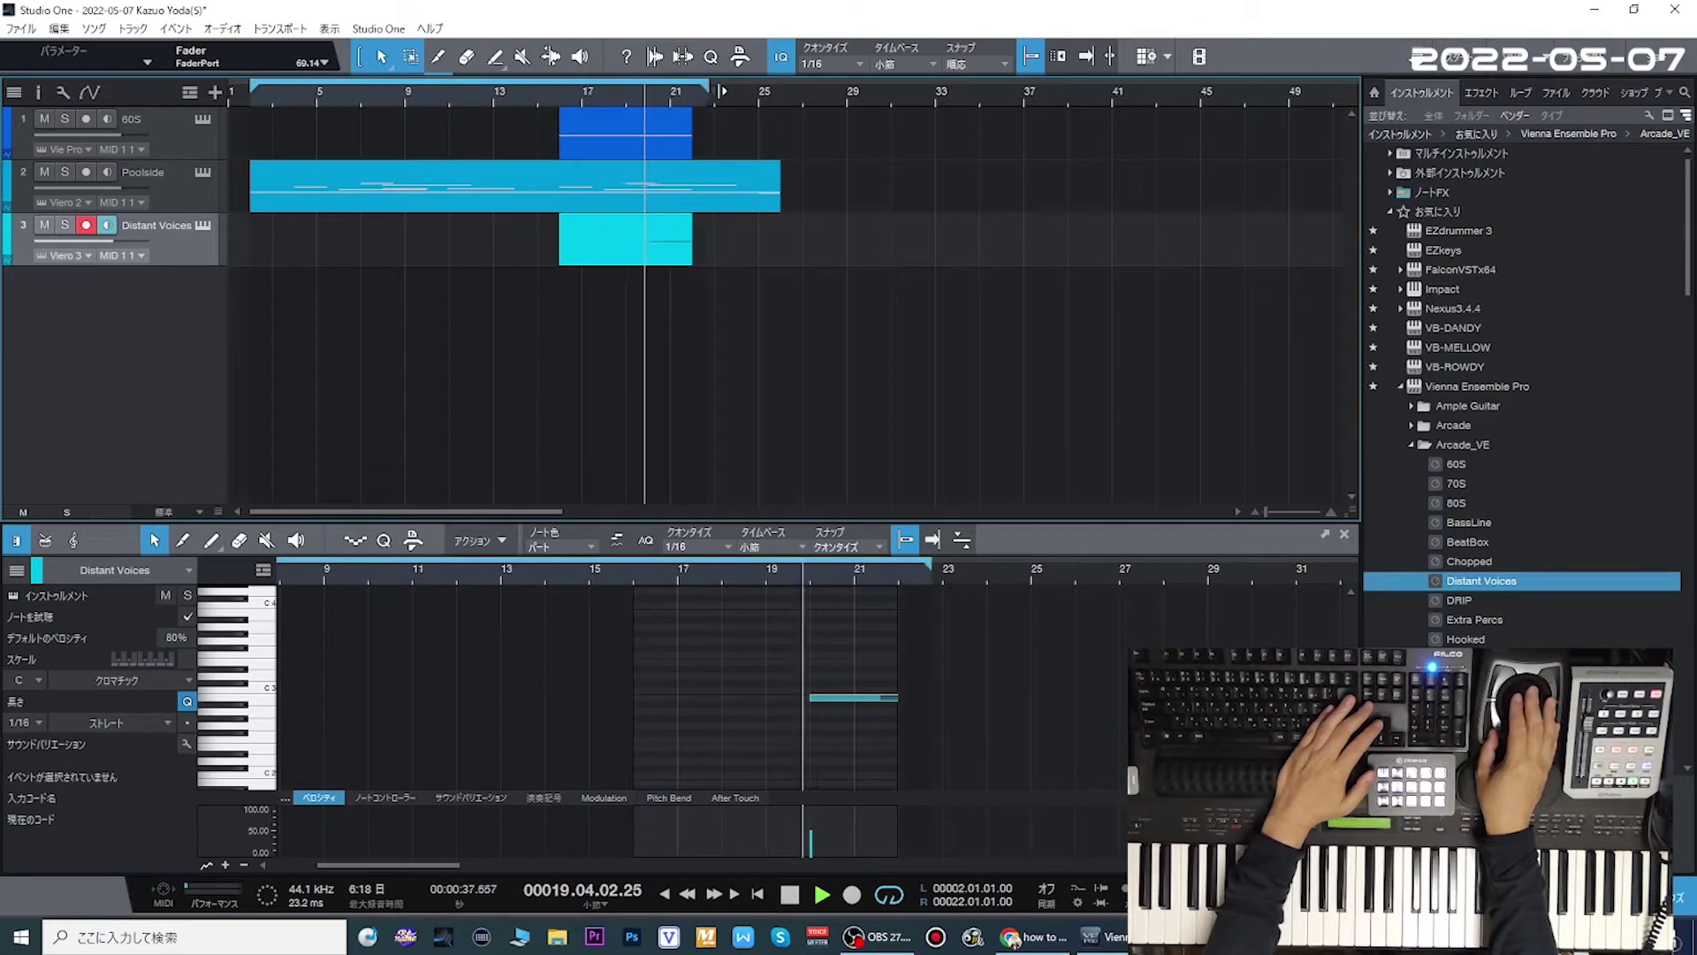
{"action": "mouse_move", "coordinate": [691, 85]}
{"action": "left_mouse_down"}
{"action": "mouse_move", "coordinate": [798, 100]}
{"action": "mouse_move", "coordinate": [777, 102]}
{"action": "left_mouse_up"}
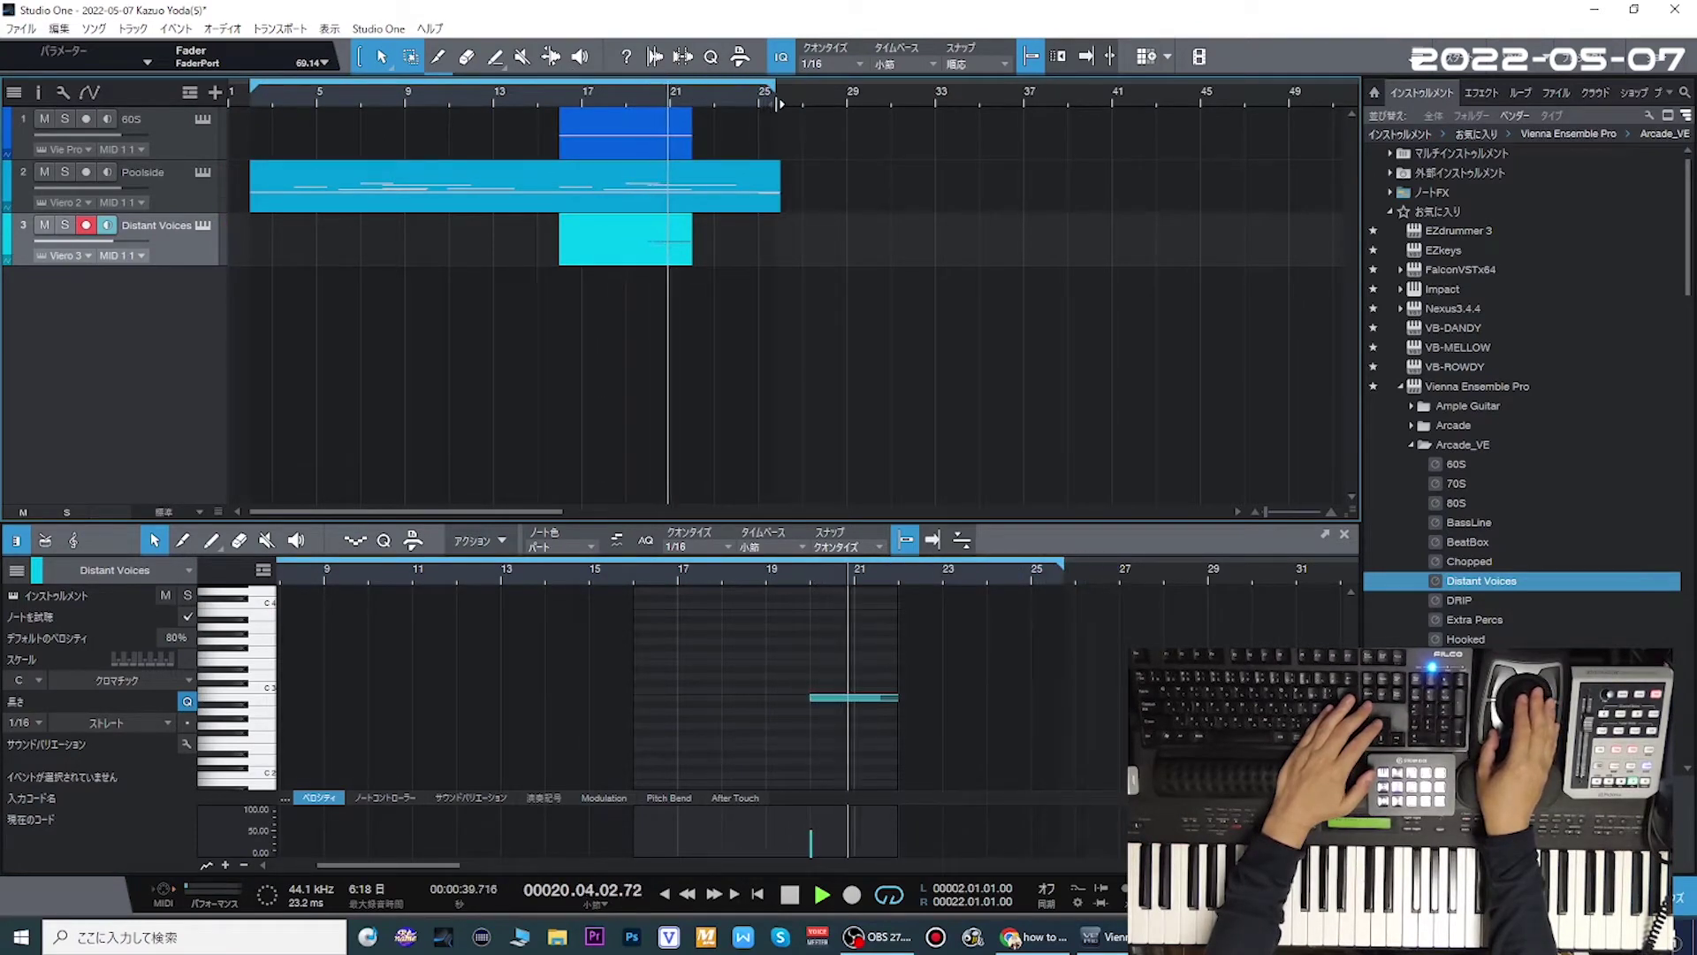
{"action": "key", "text": "e"}
{"action": "key", "text": "e"}
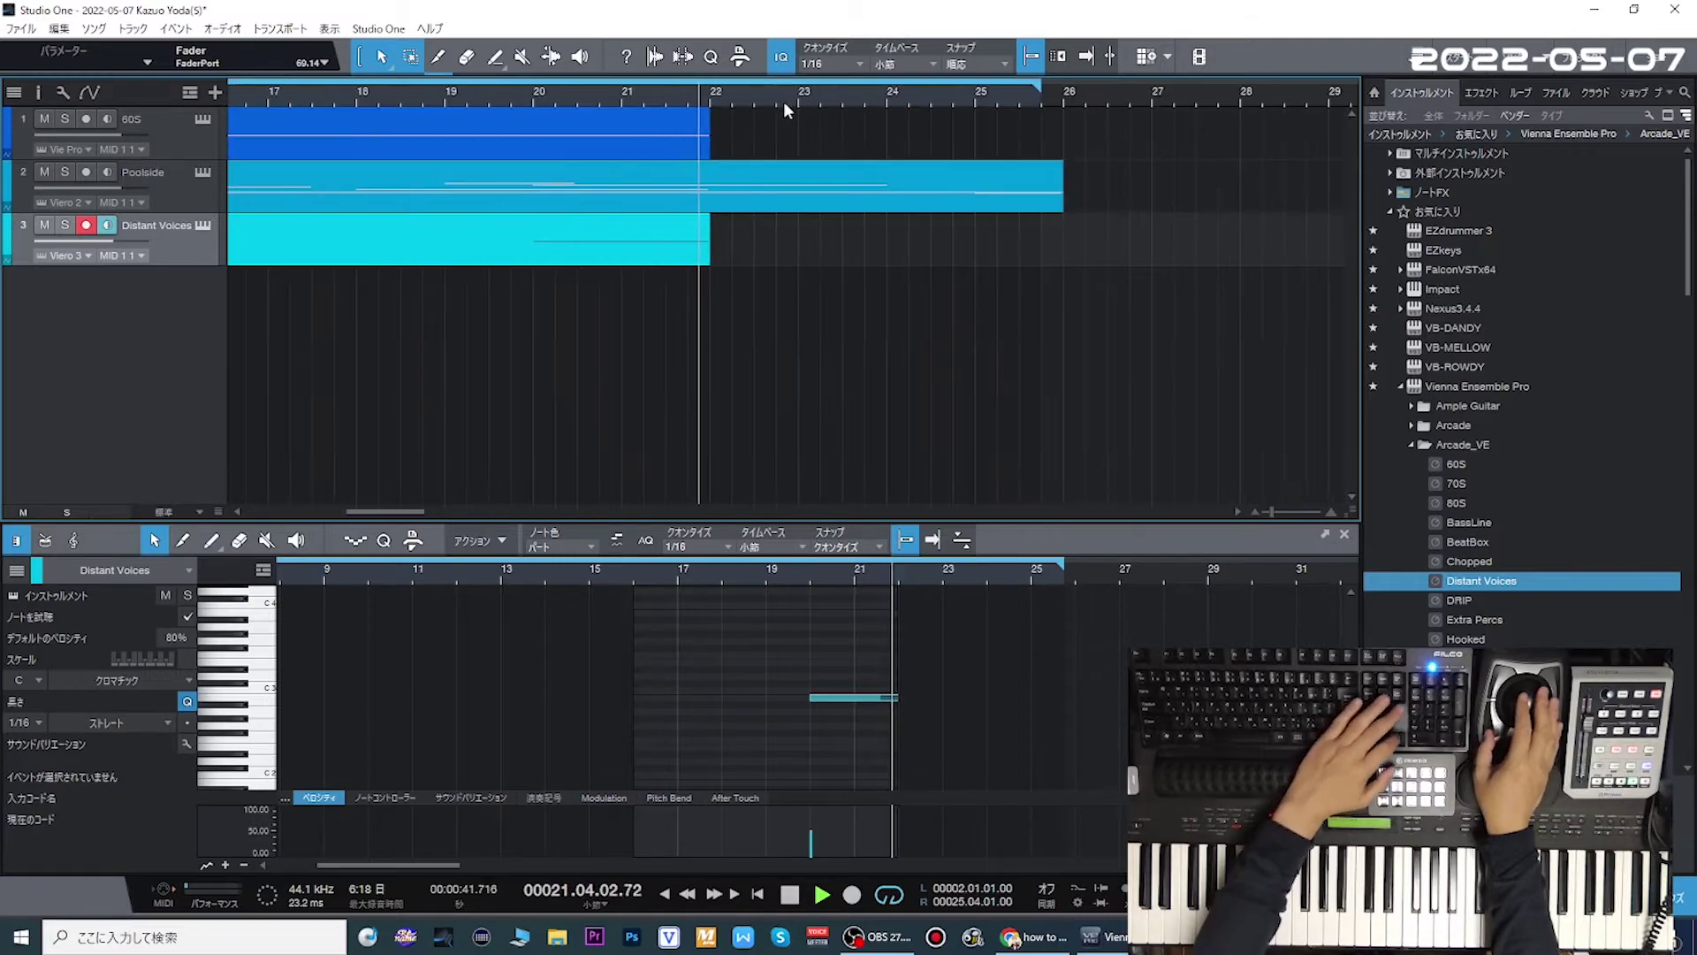
{"action": "left_click_drag", "start_coordinate": [1074, 110], "coordinate": [1048, 173]}
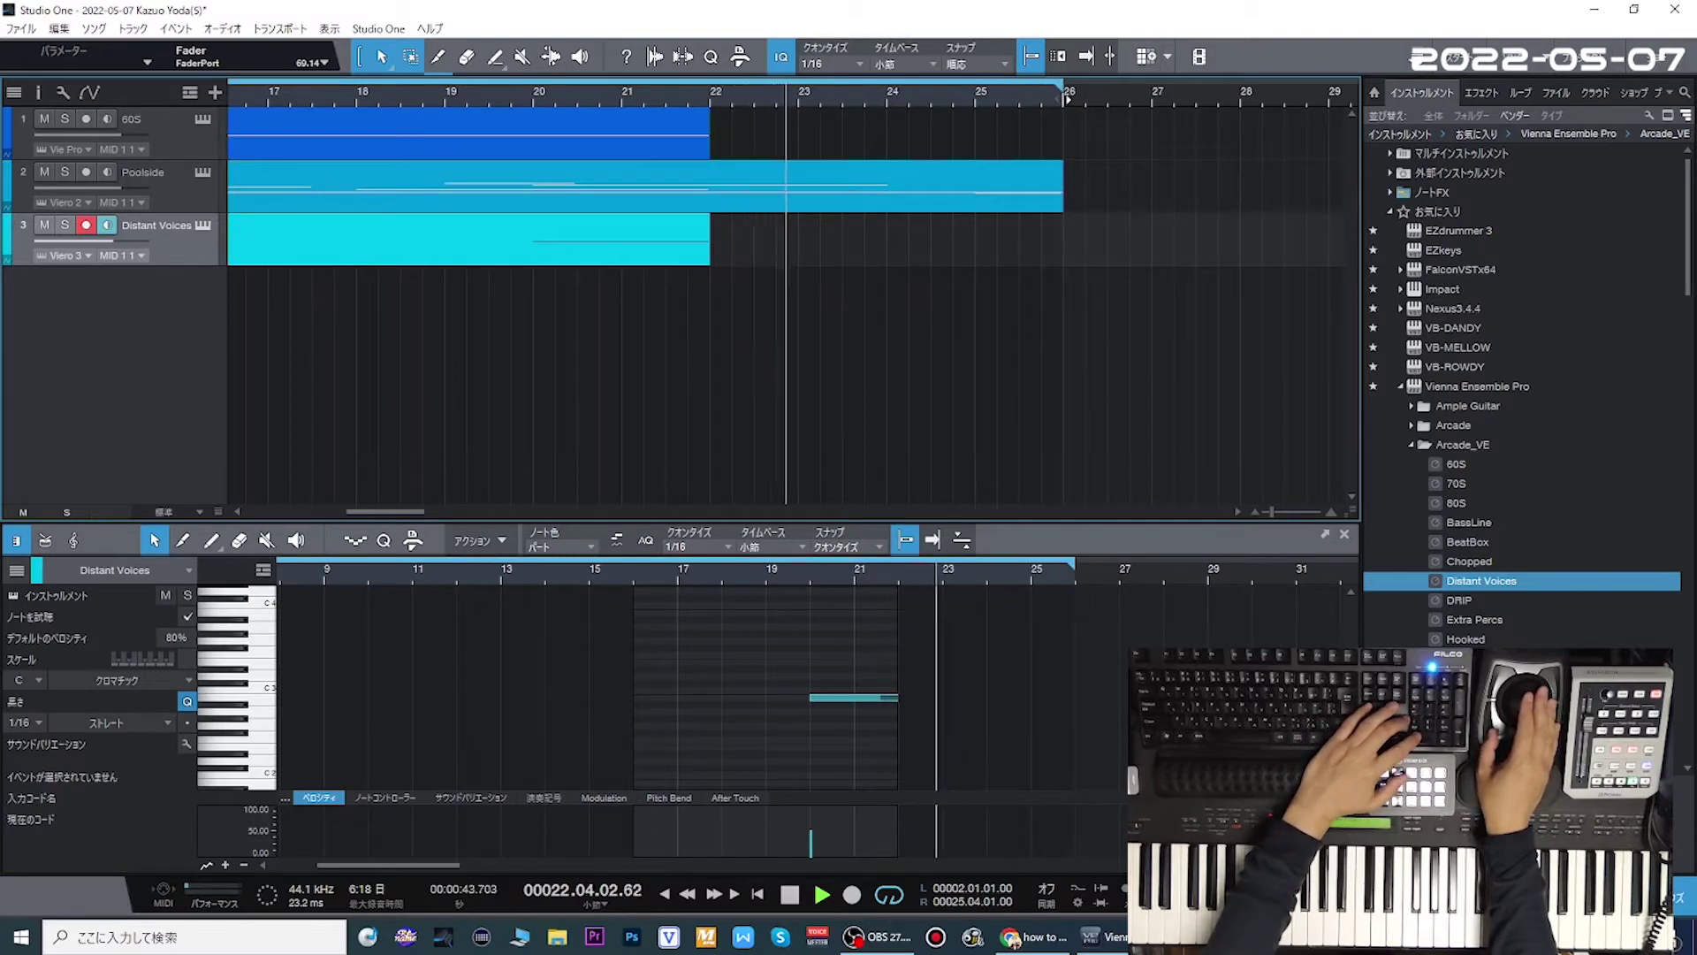
{"action": "key", "text": "w"}
{"action": "key", "text": "w"}
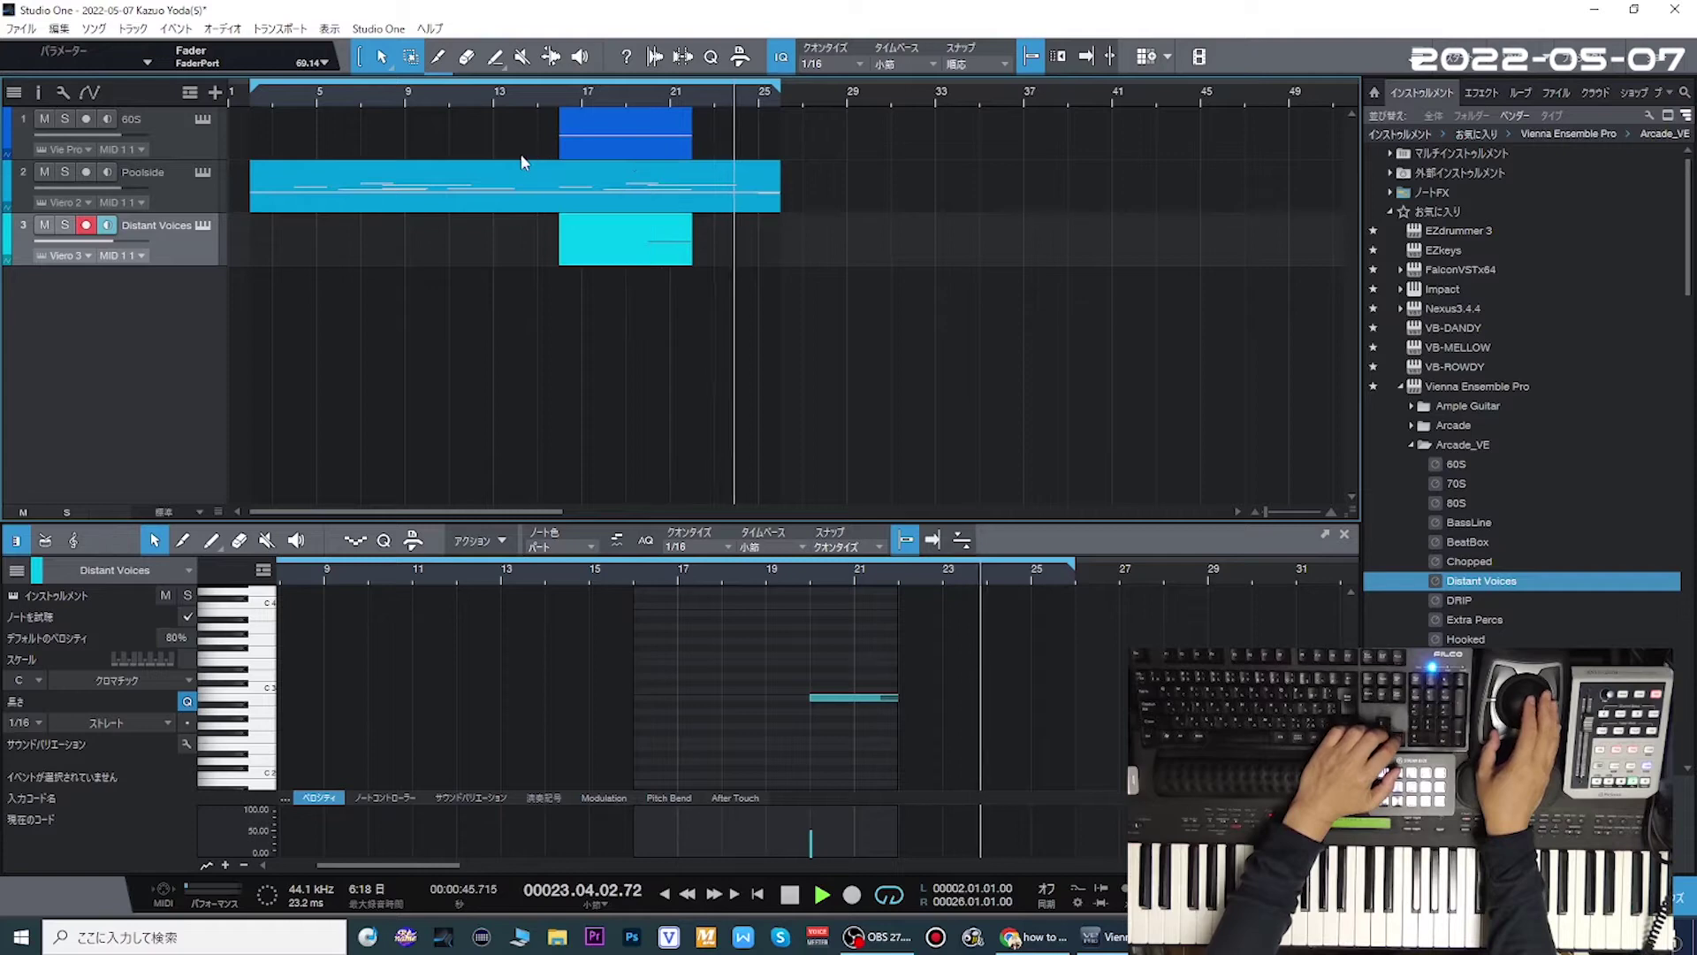
- Record a held note on the Distant Voices track across about bars 6 to 9
{"action": "left_click", "coordinate": [173, 139]}
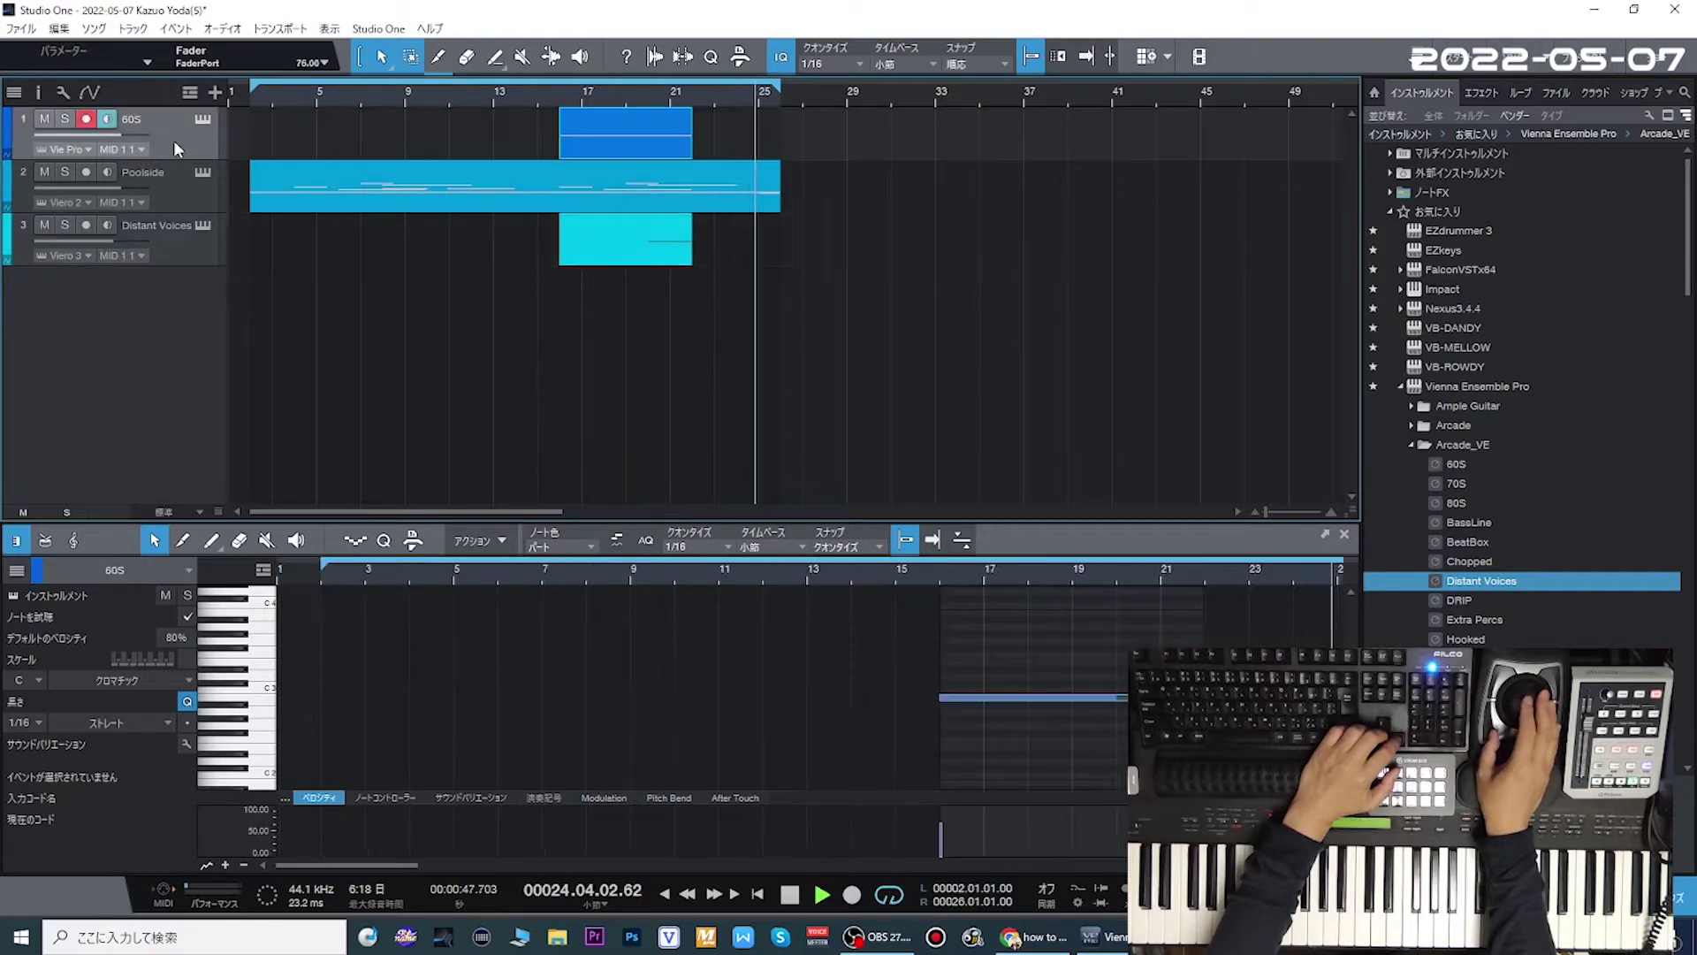
{"action": "left_click", "coordinate": [182, 251]}
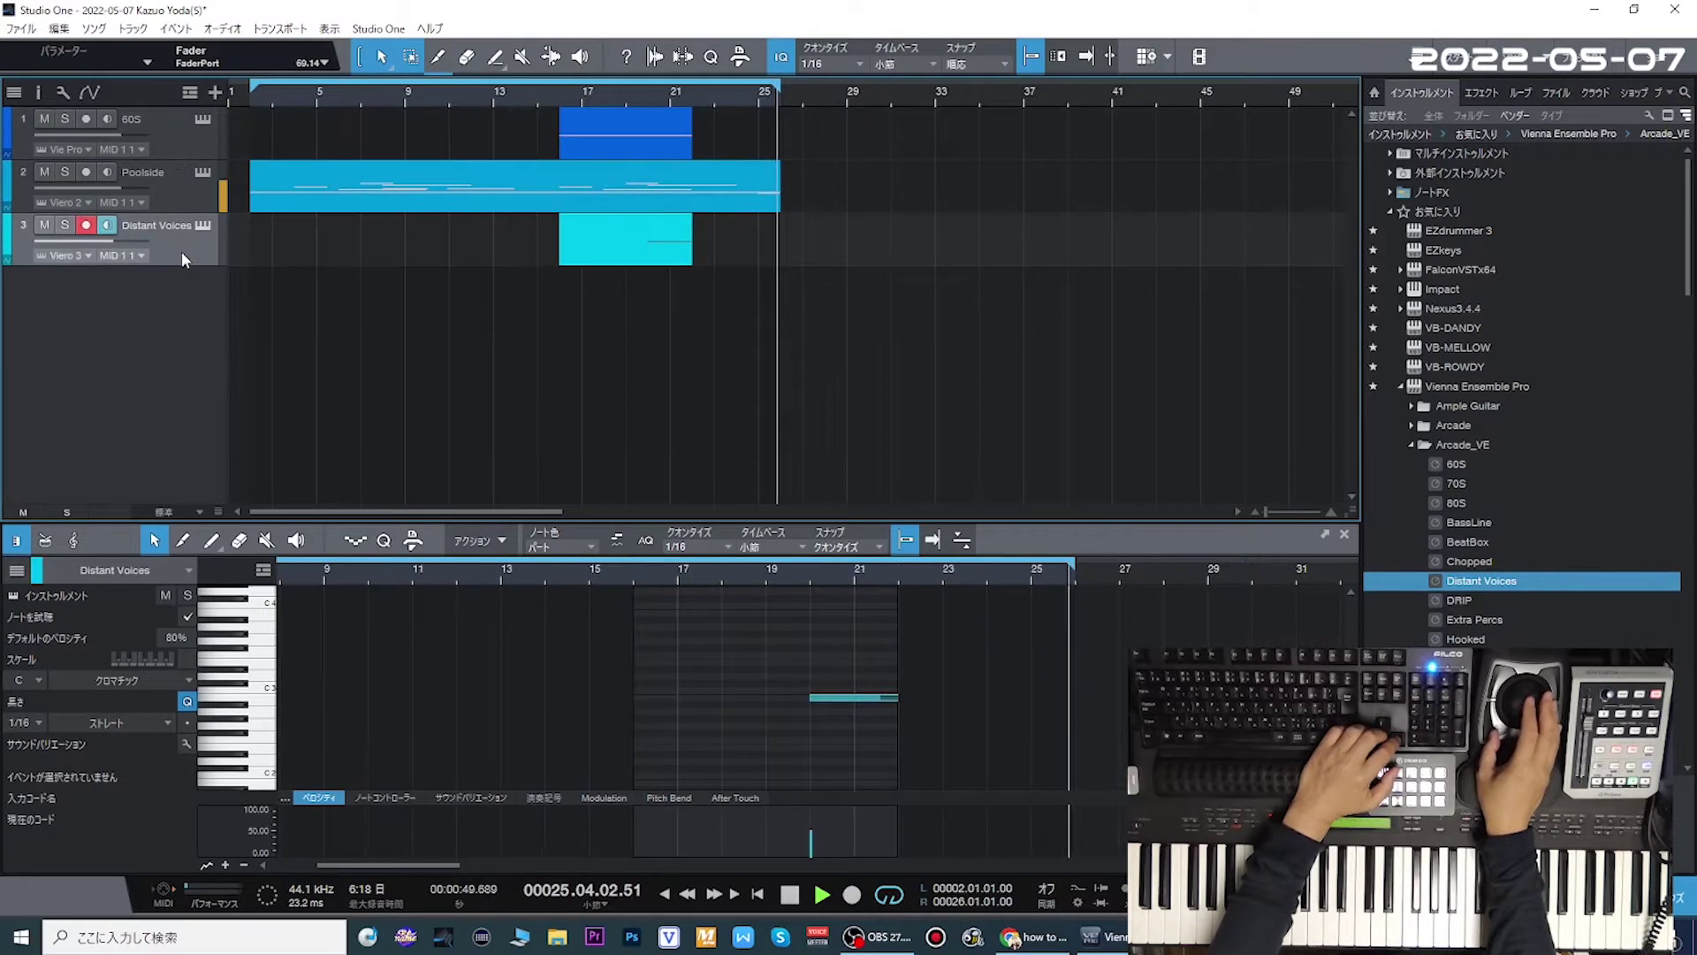
{"action": "key", "text": "KP_Multiply"}
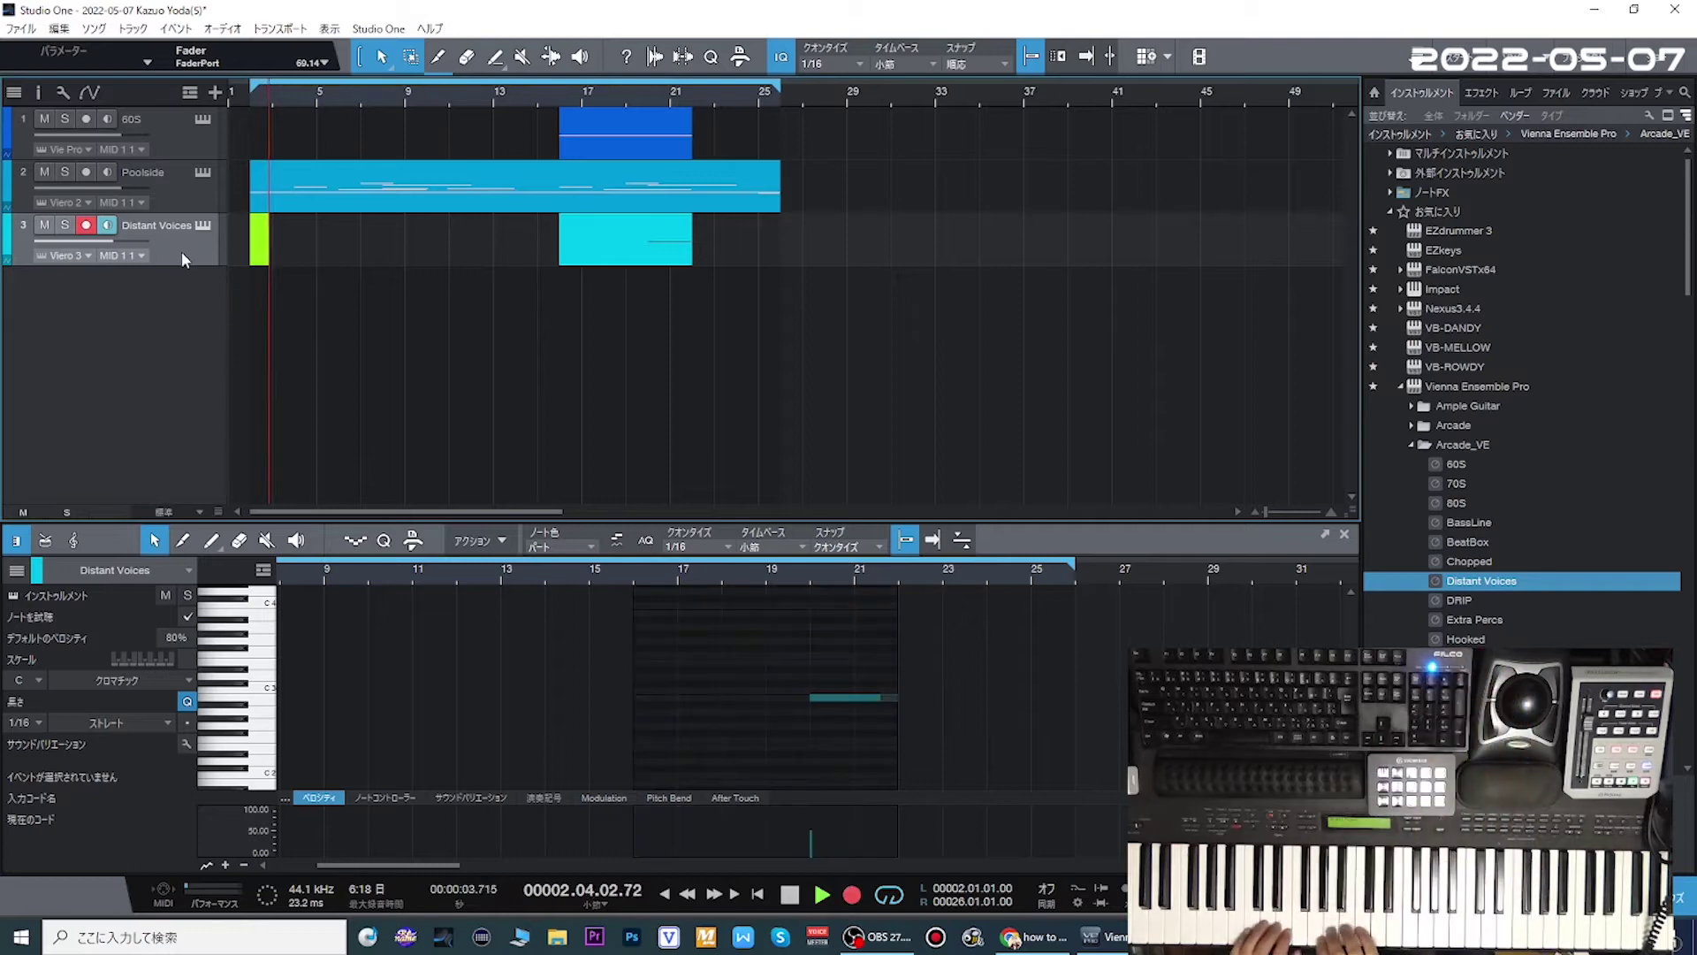
{"action": "key", "text": "KP_Multiply"}
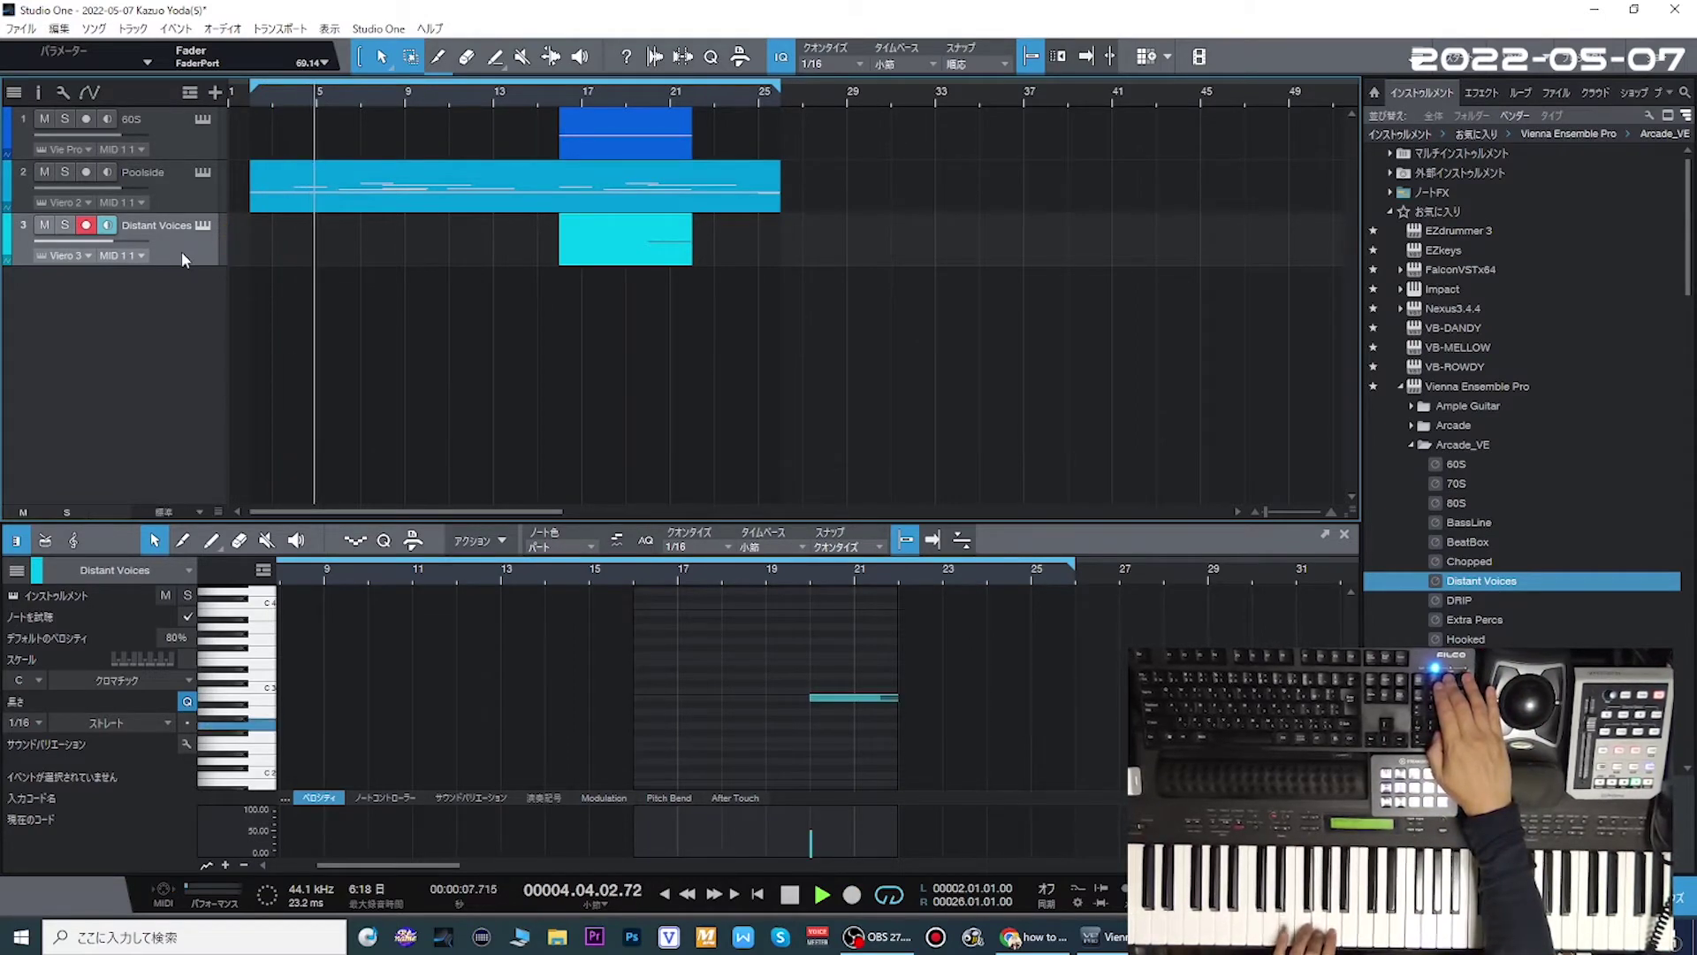
{"action": "key", "text": "KP_Multiply"}
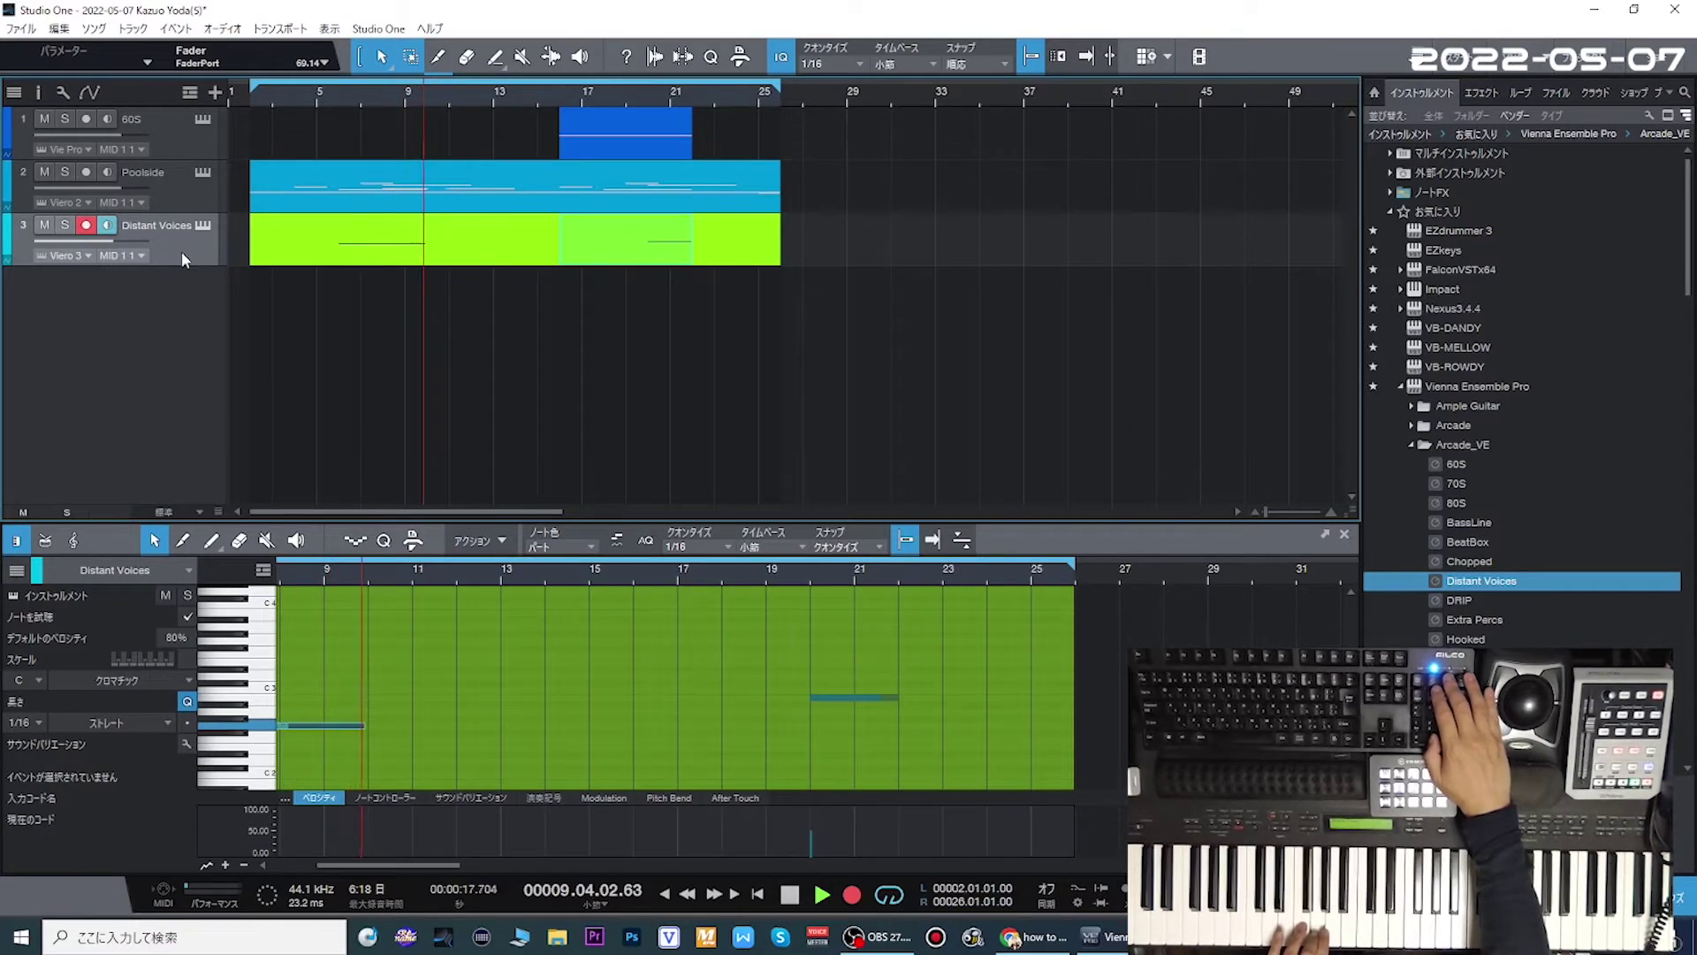
{"action": "key", "text": "KP_Multiply"}
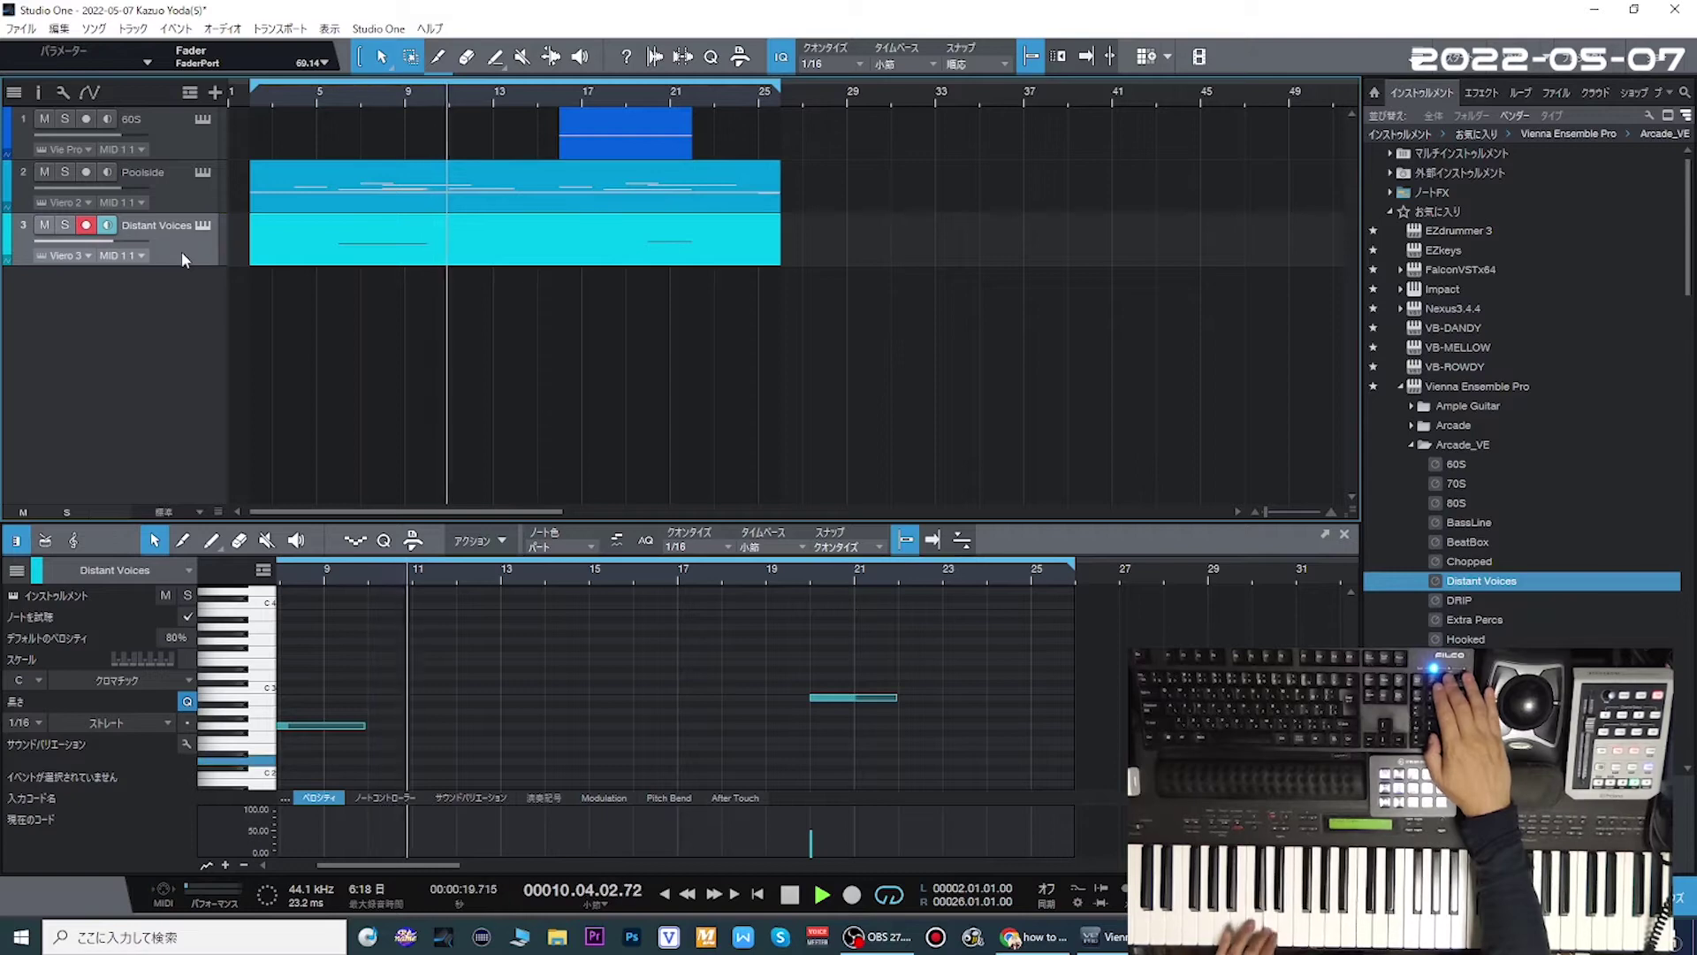
- Record further notes on the Distant Voices track across about bars 12 to 19 and save the song
{"action": "key", "text": "KP_Multiply"}
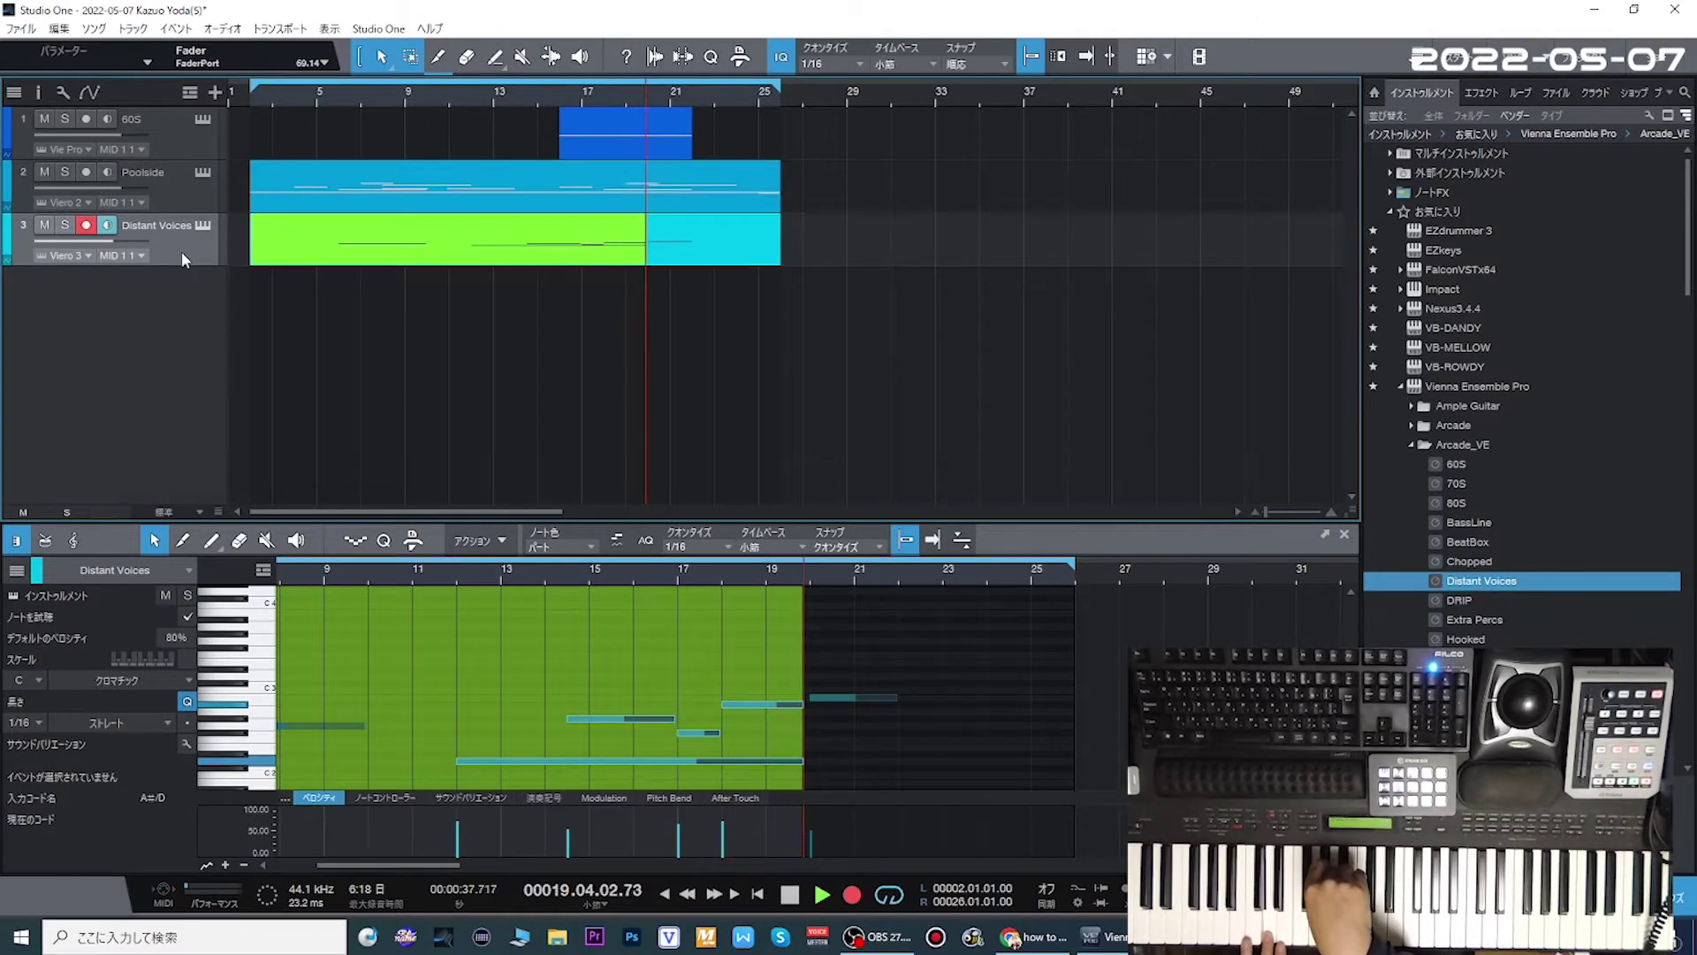
{"action": "key", "text": "KP_Multiply"}
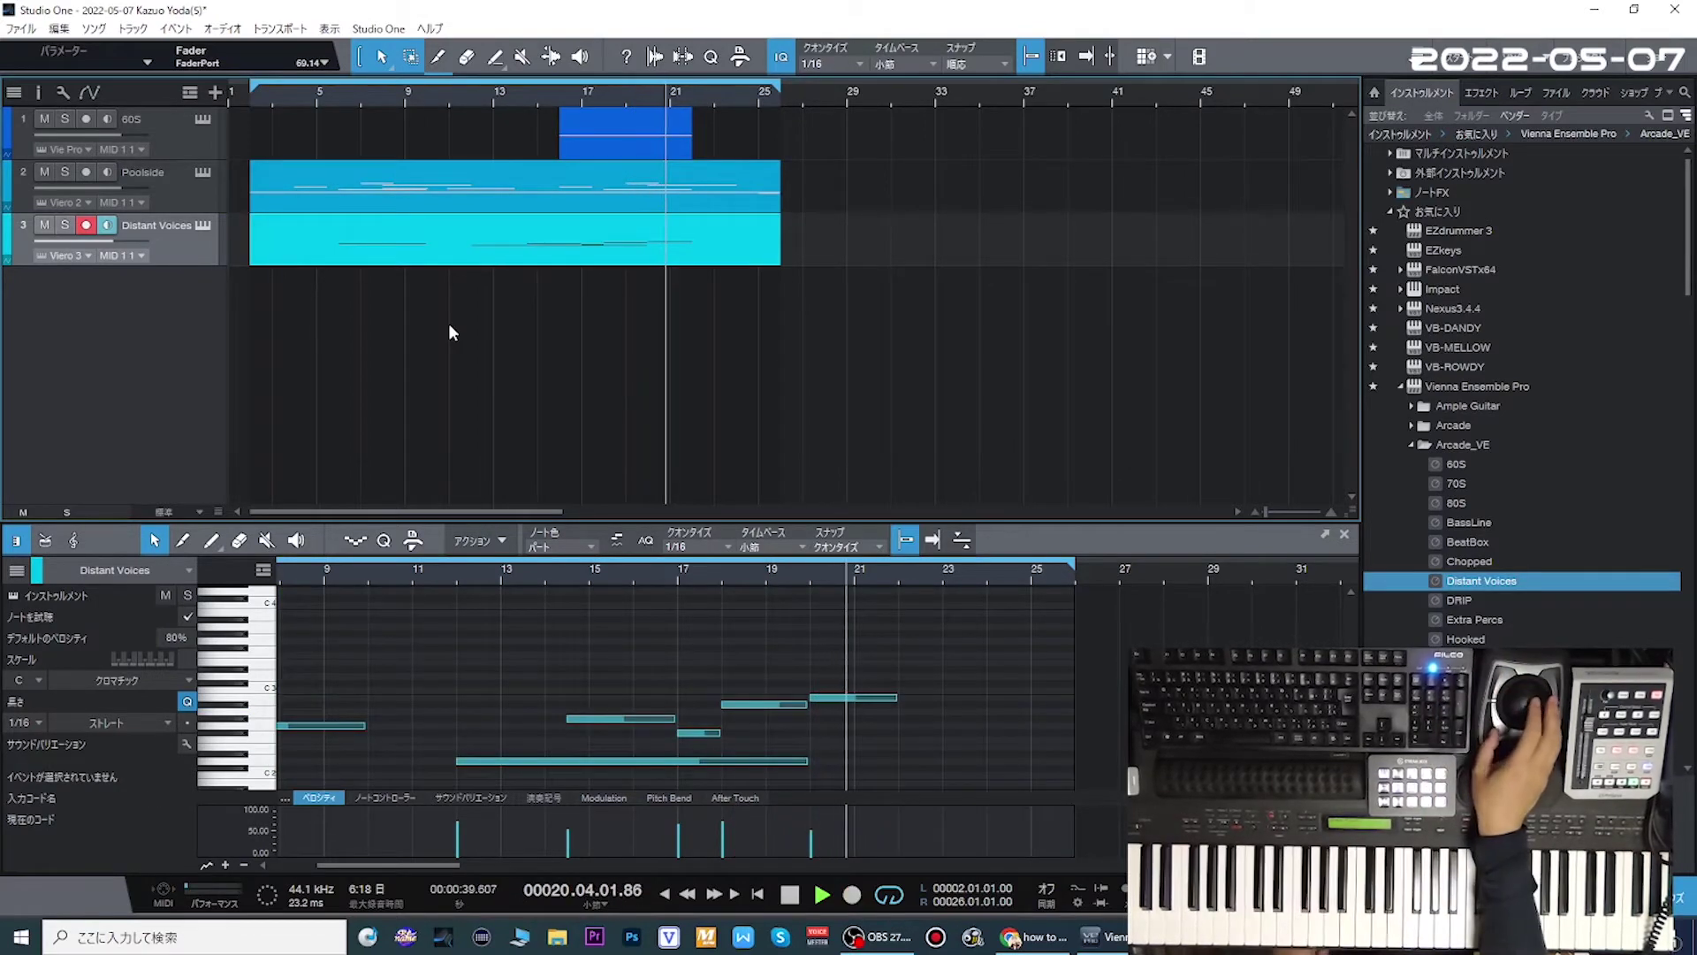
{"action": "key", "text": "ctrl+s"}
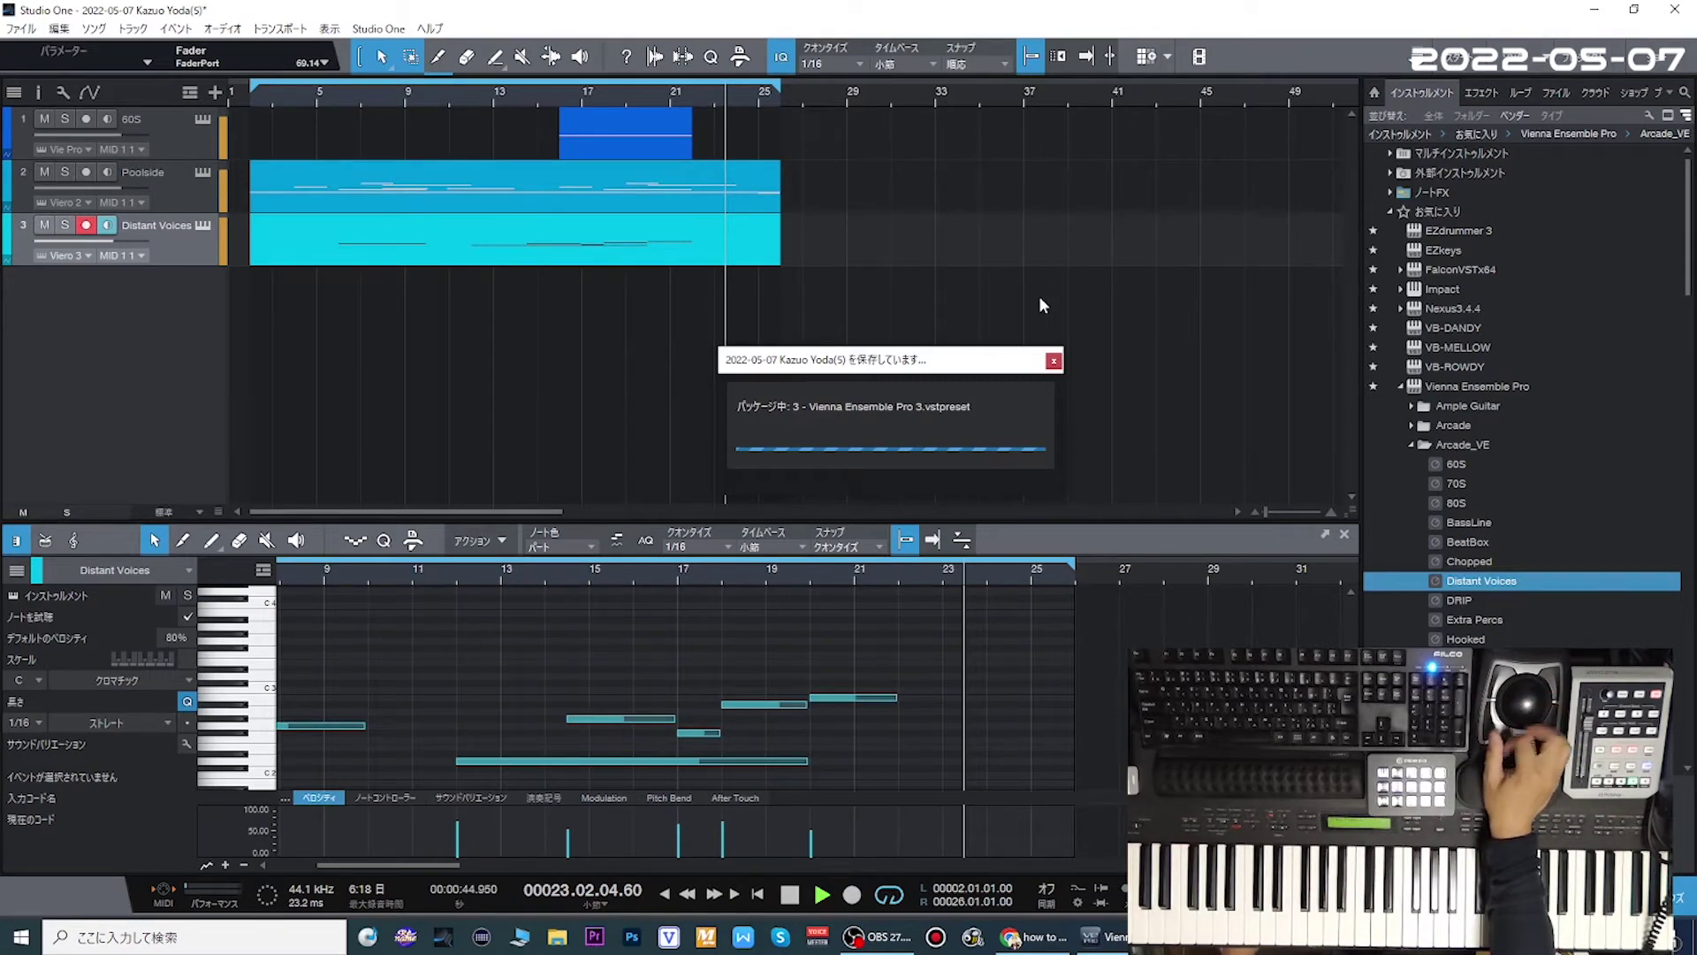
- Add a new Vienna Ensemble Pro instrument track with the TOYS preset
{"action": "left_click", "coordinate": [1473, 602]}
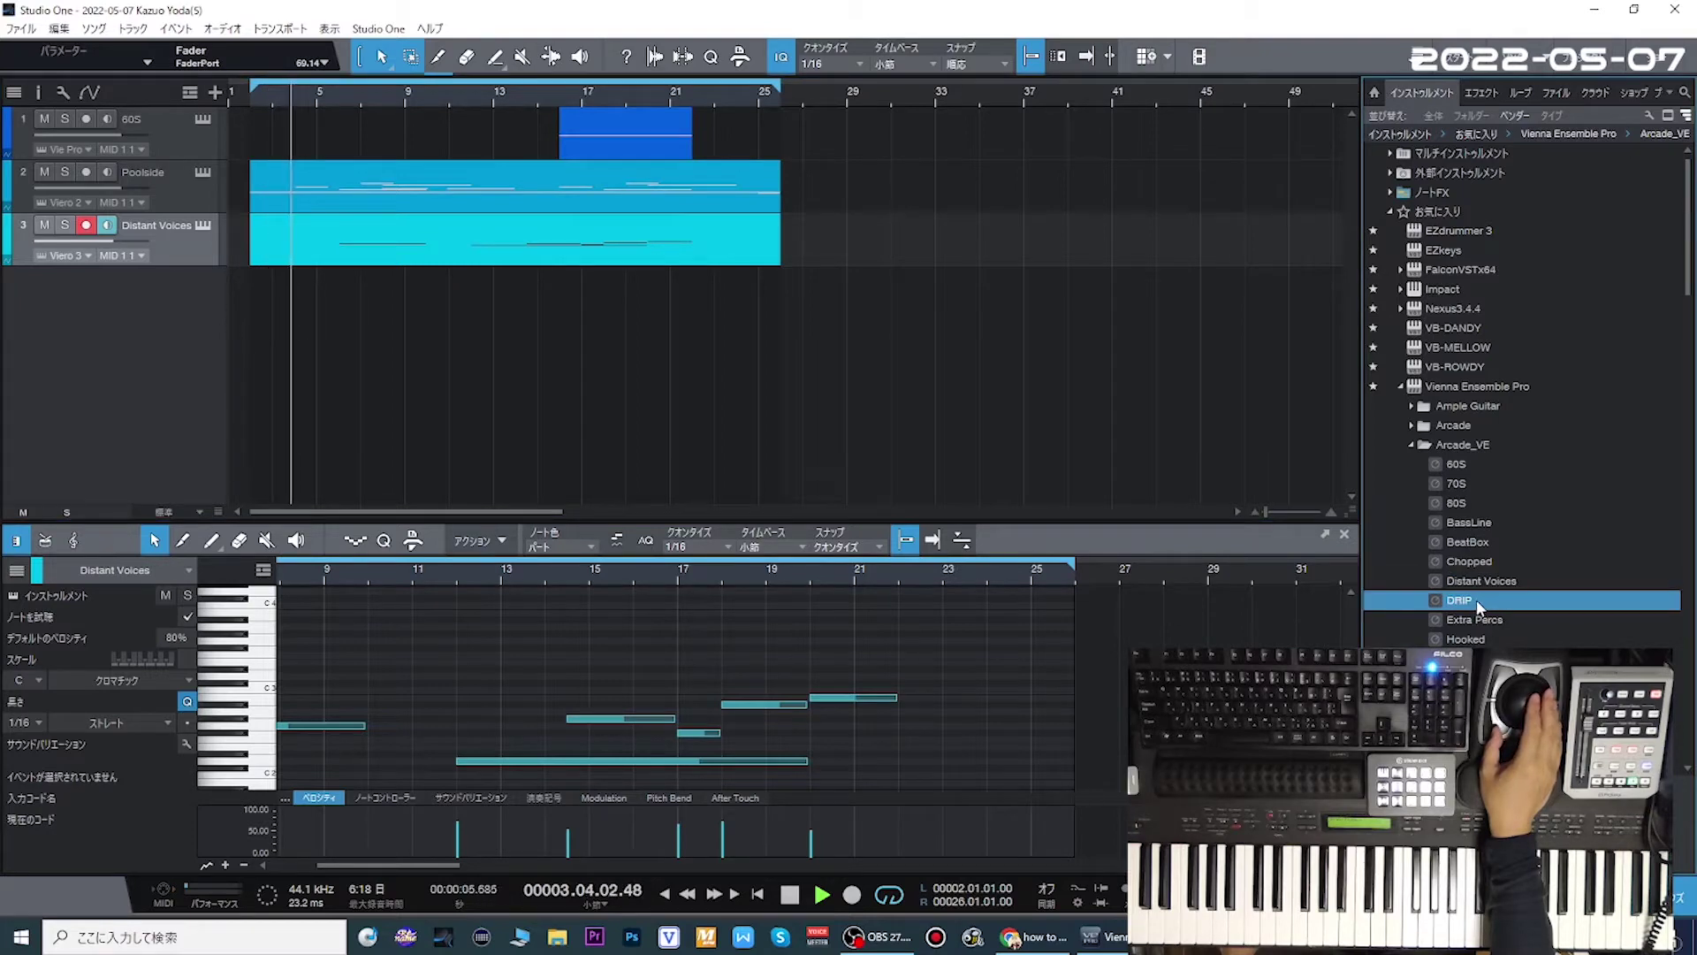
{"action": "left_click_drag", "start_coordinate": [1459, 600], "coordinate": [1232, 375]}
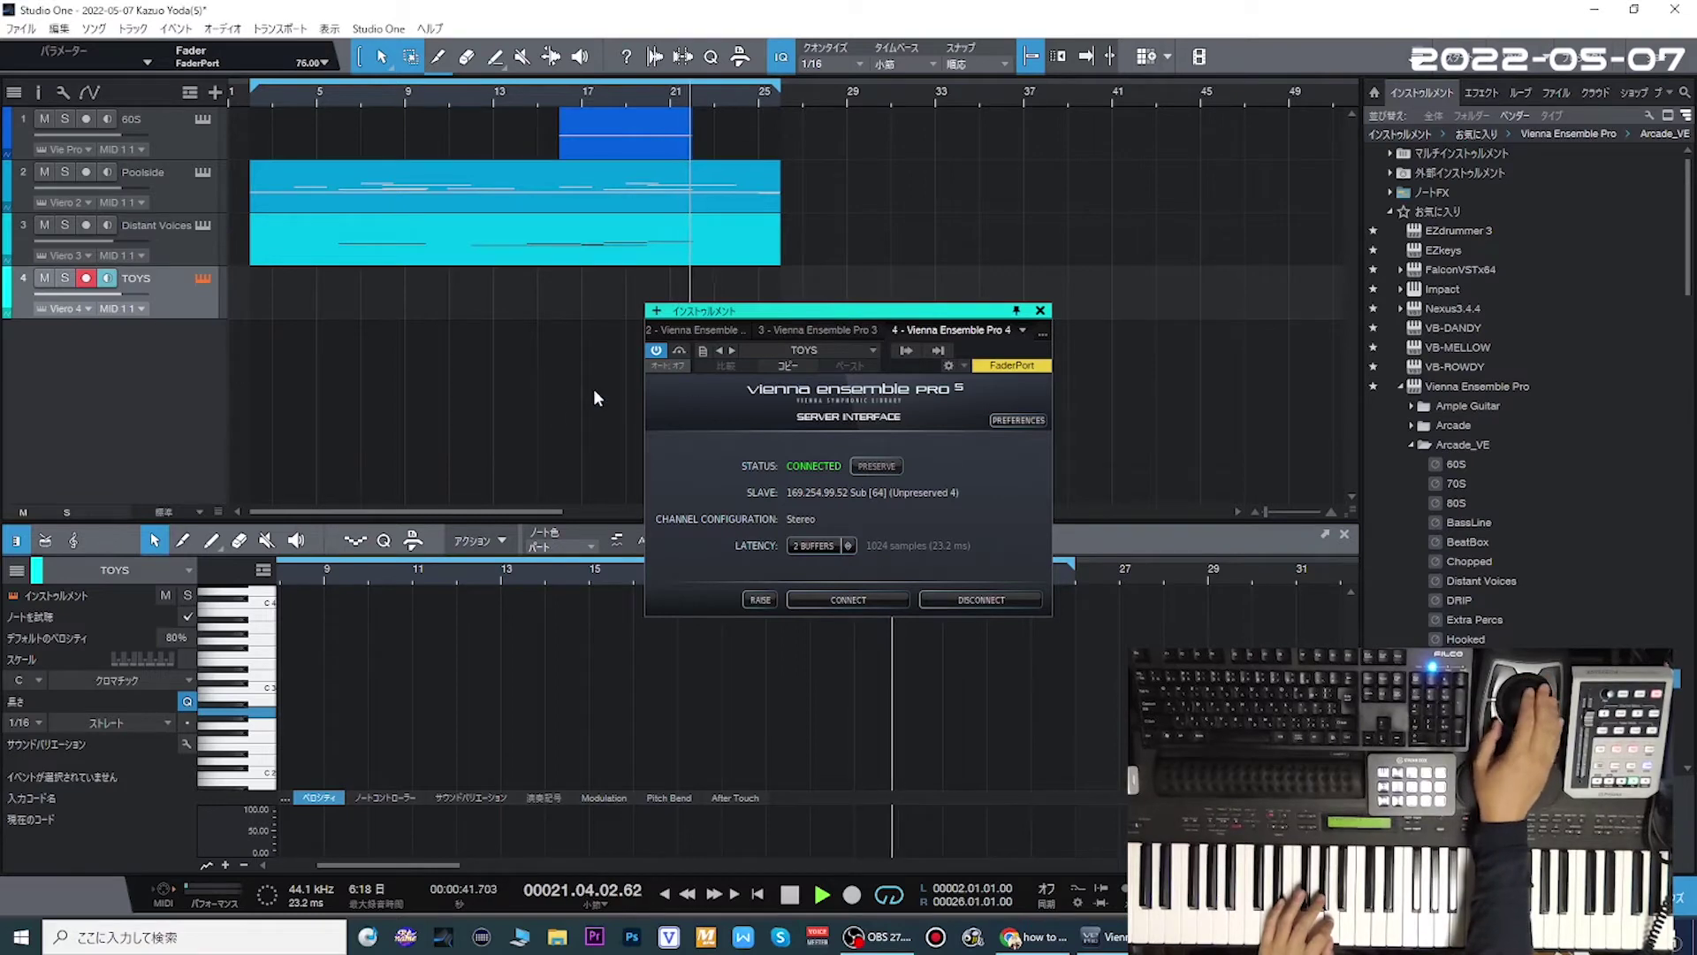
{"action": "key", "text": "KP_Multiply"}
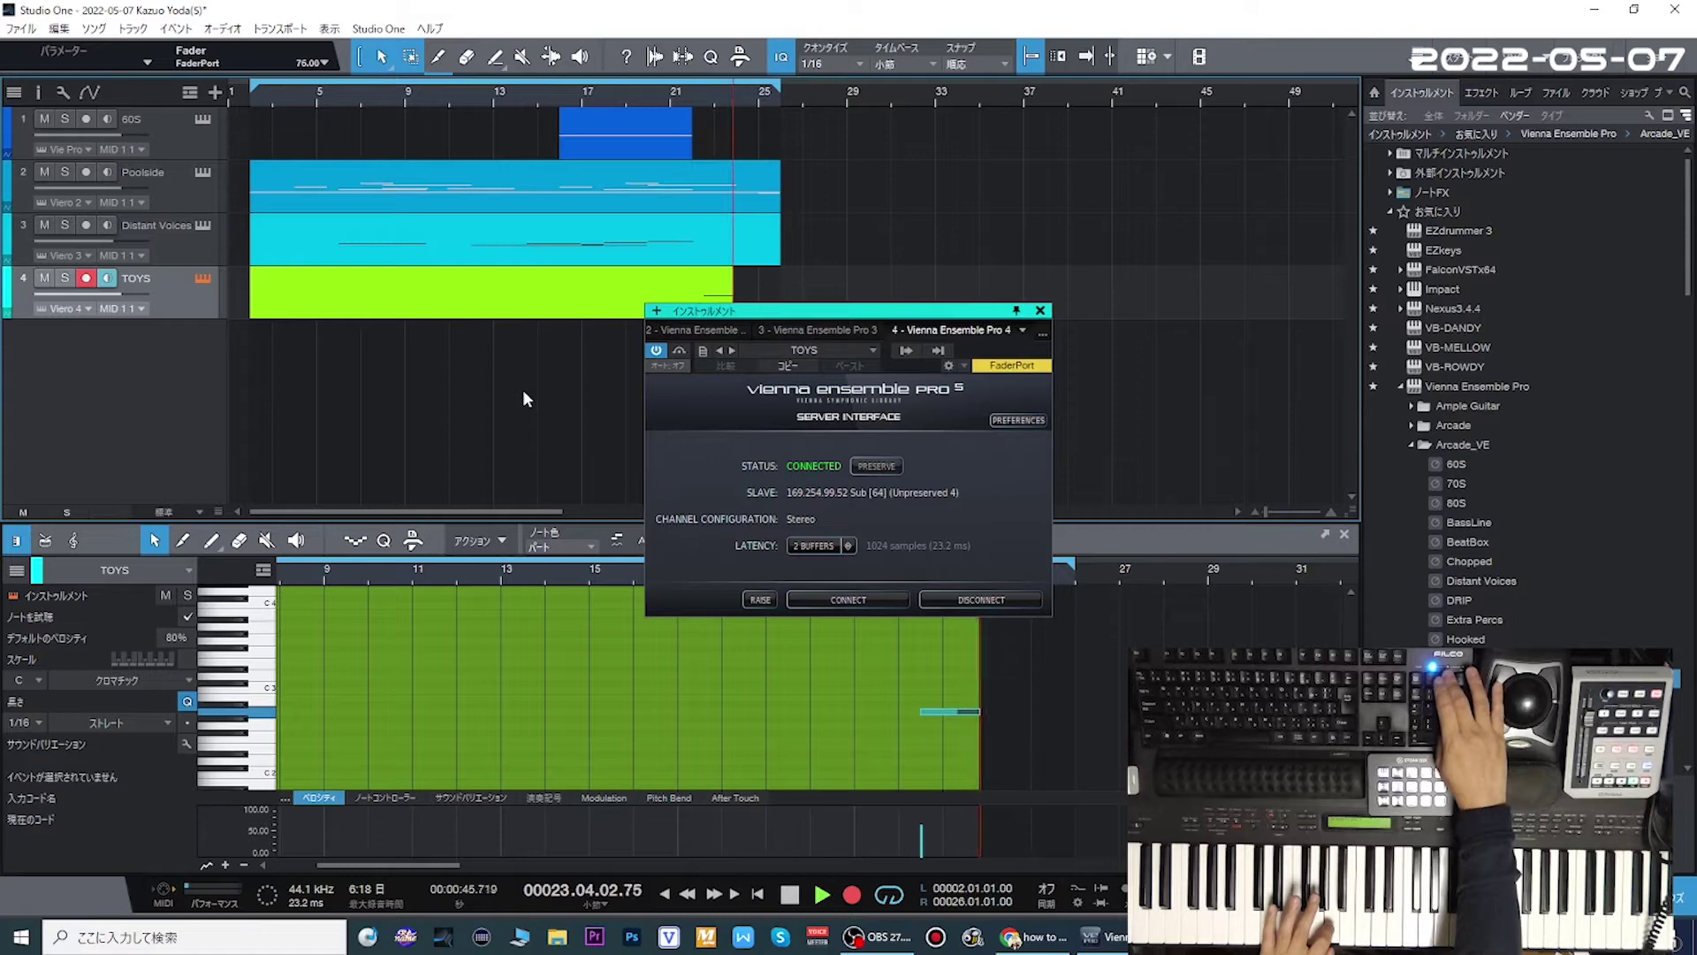
{"action": "key", "text": "KP_Multiply"}
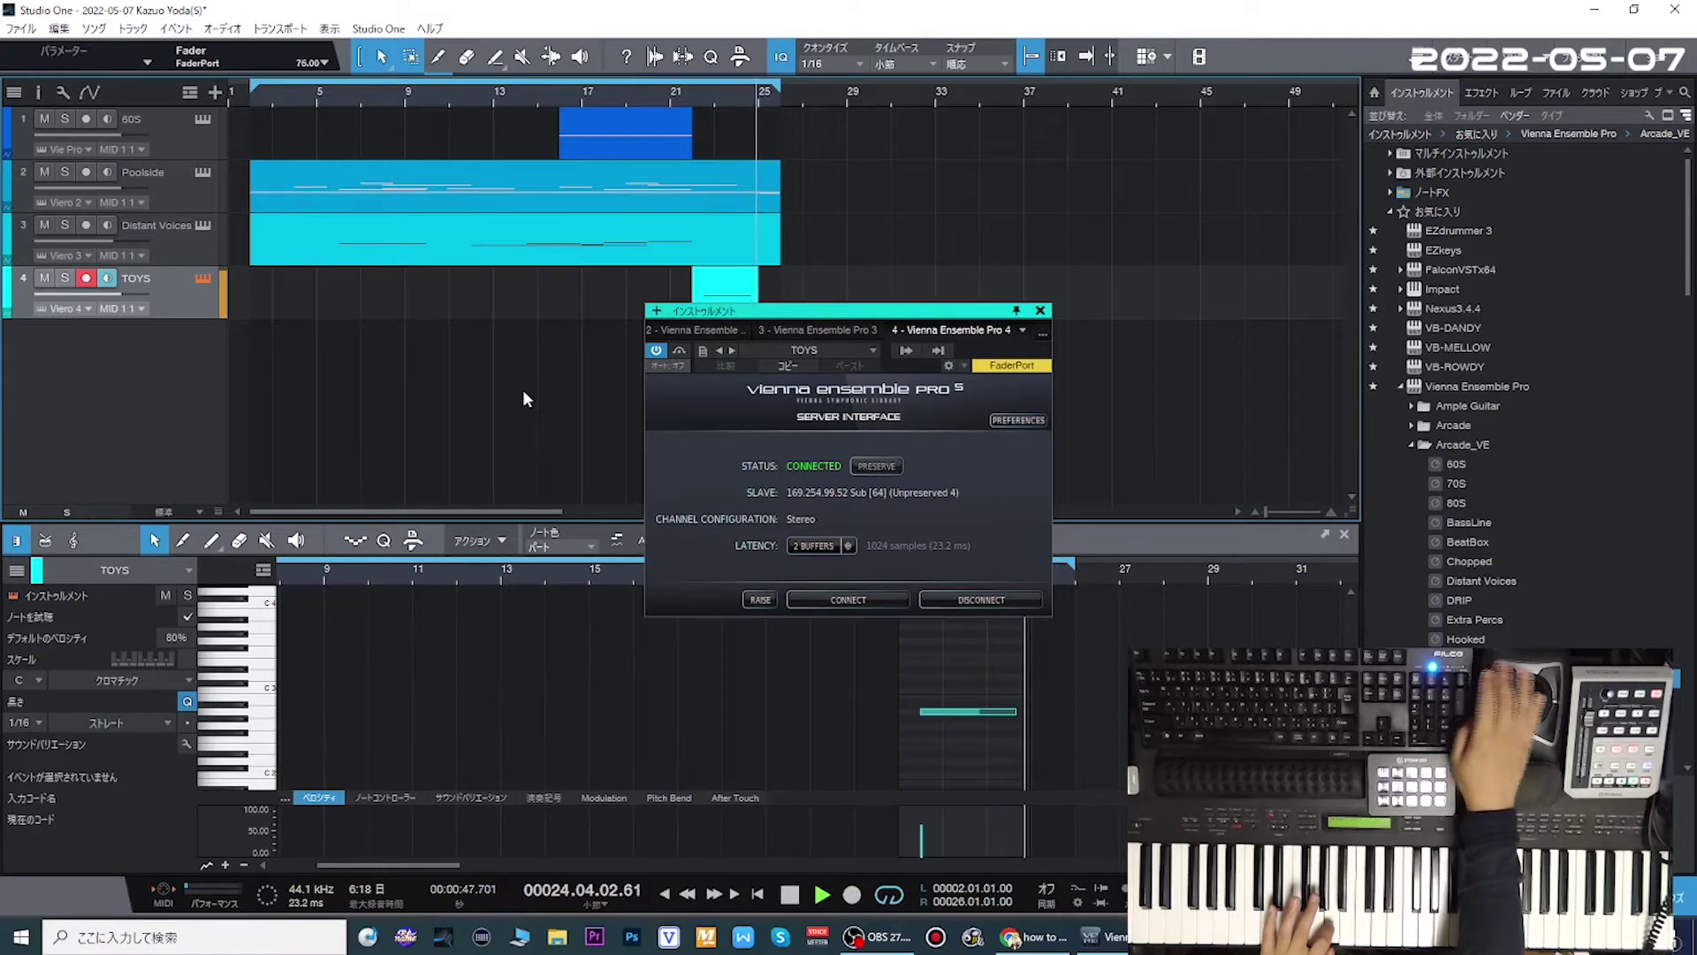
{"action": "left_click", "coordinate": [1041, 312]}
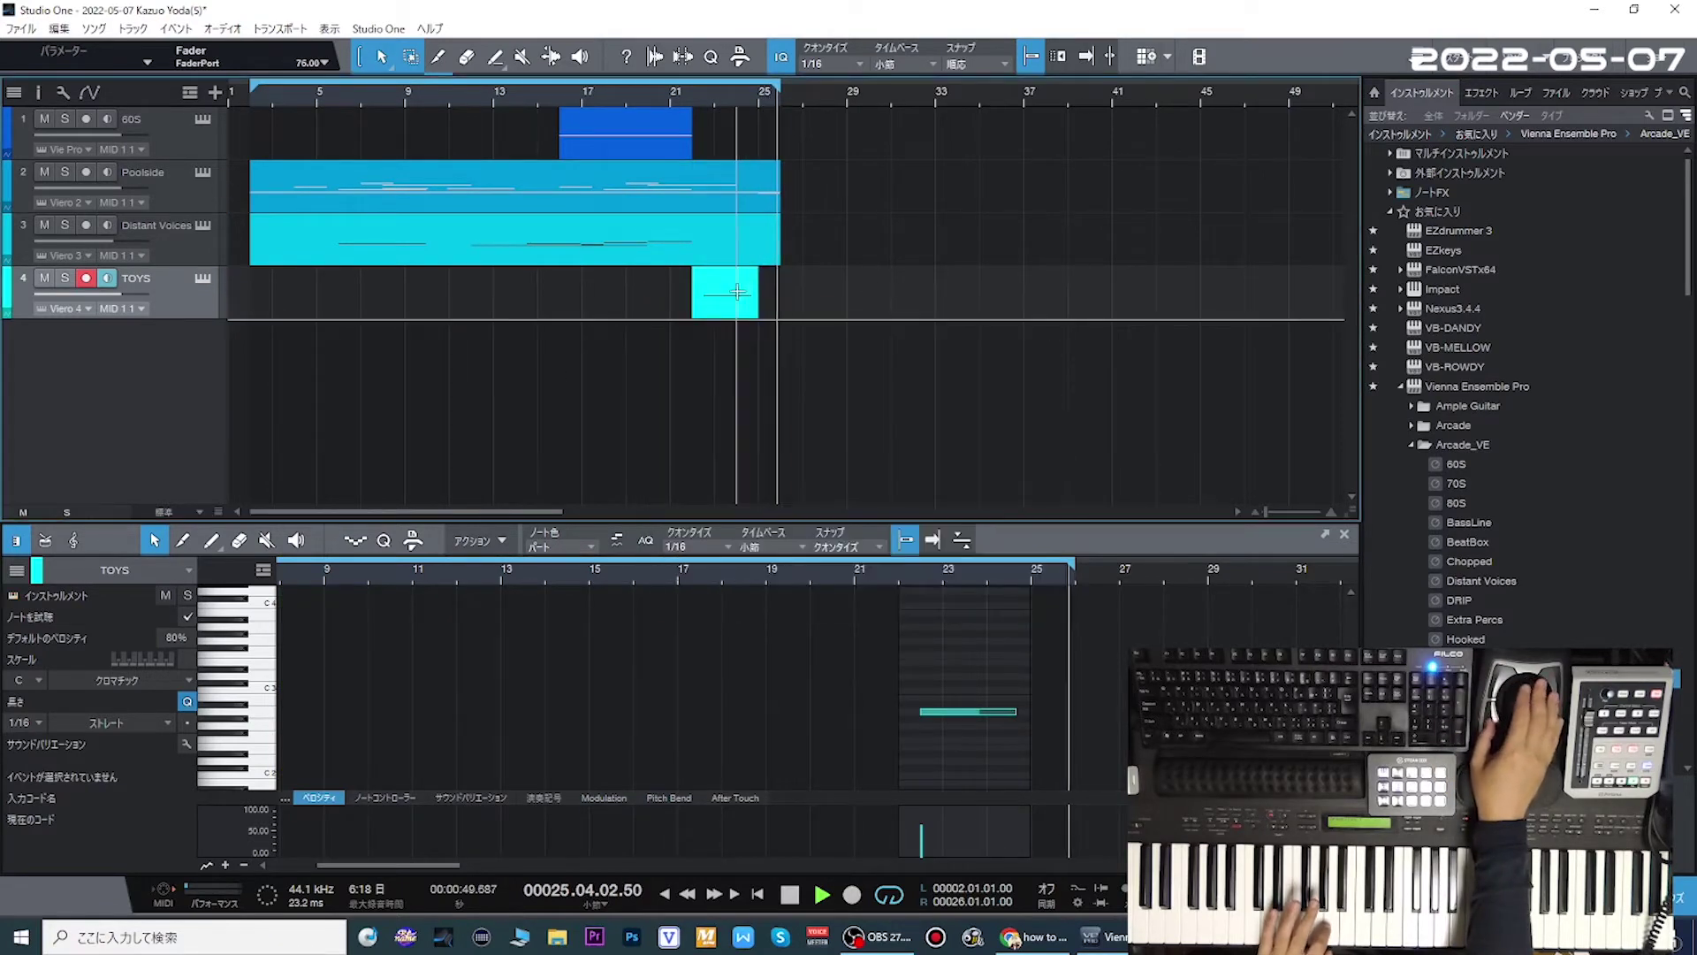
{"action": "key", "text": "ctrl+z"}
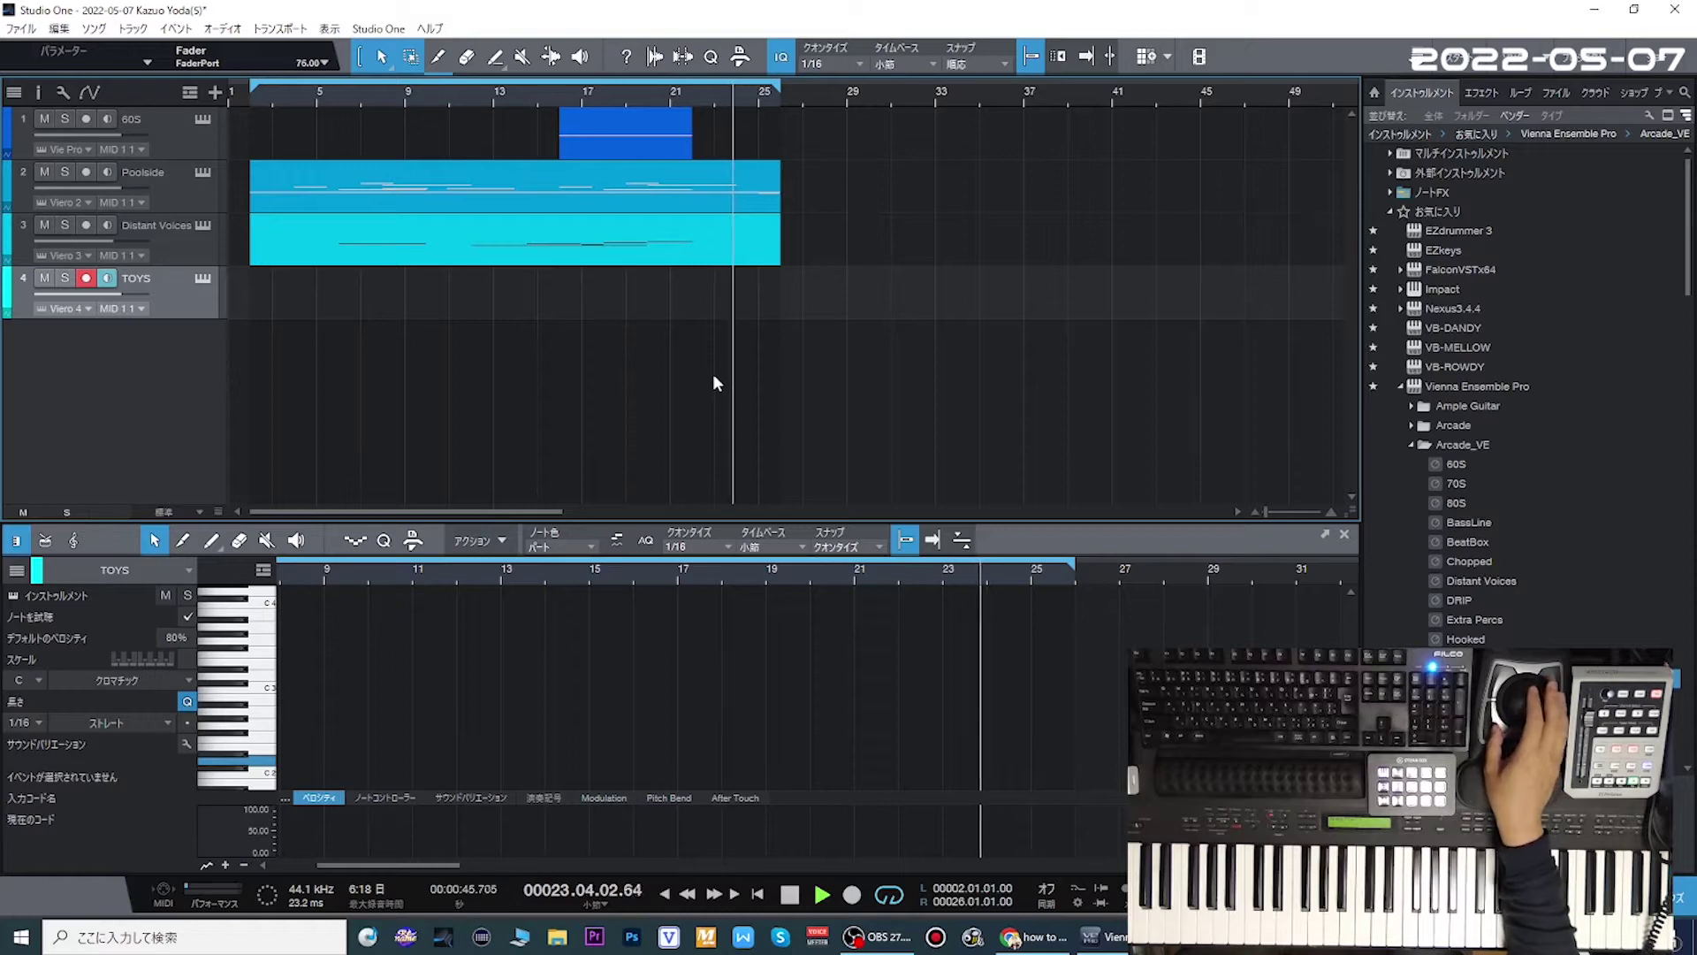
- Show the arranger track and draw an イントロ section from bar 2 to bar 26
{"action": "left_click", "coordinate": [190, 92]}
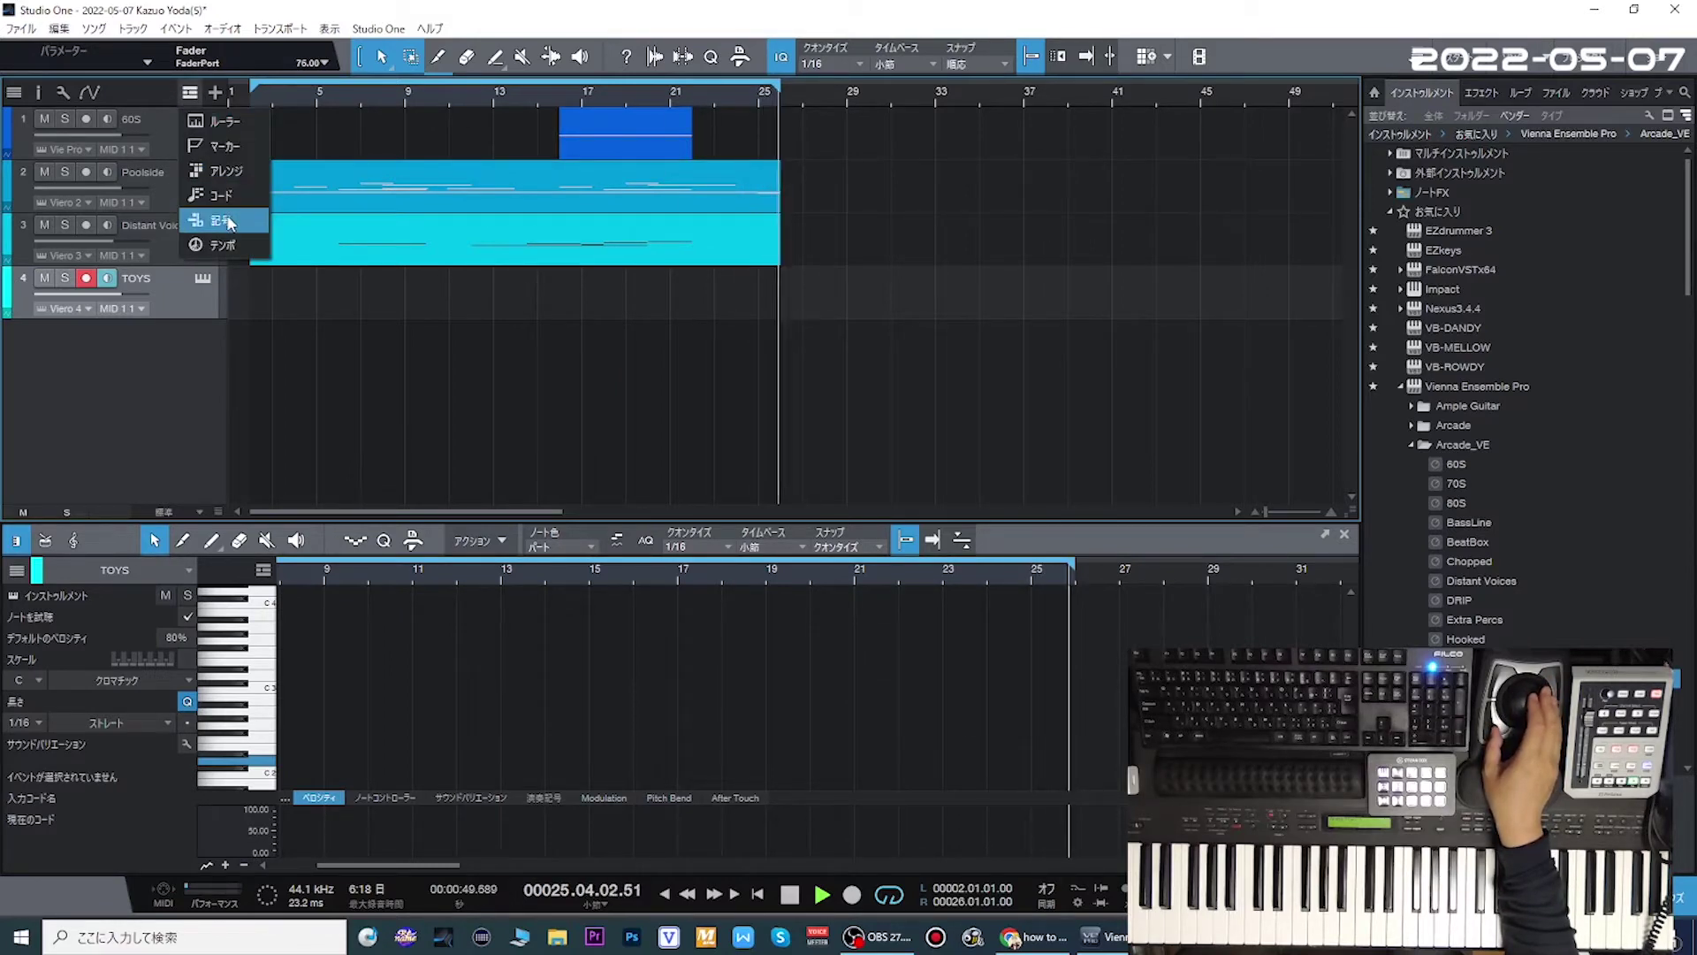
{"action": "left_click", "coordinate": [227, 171]}
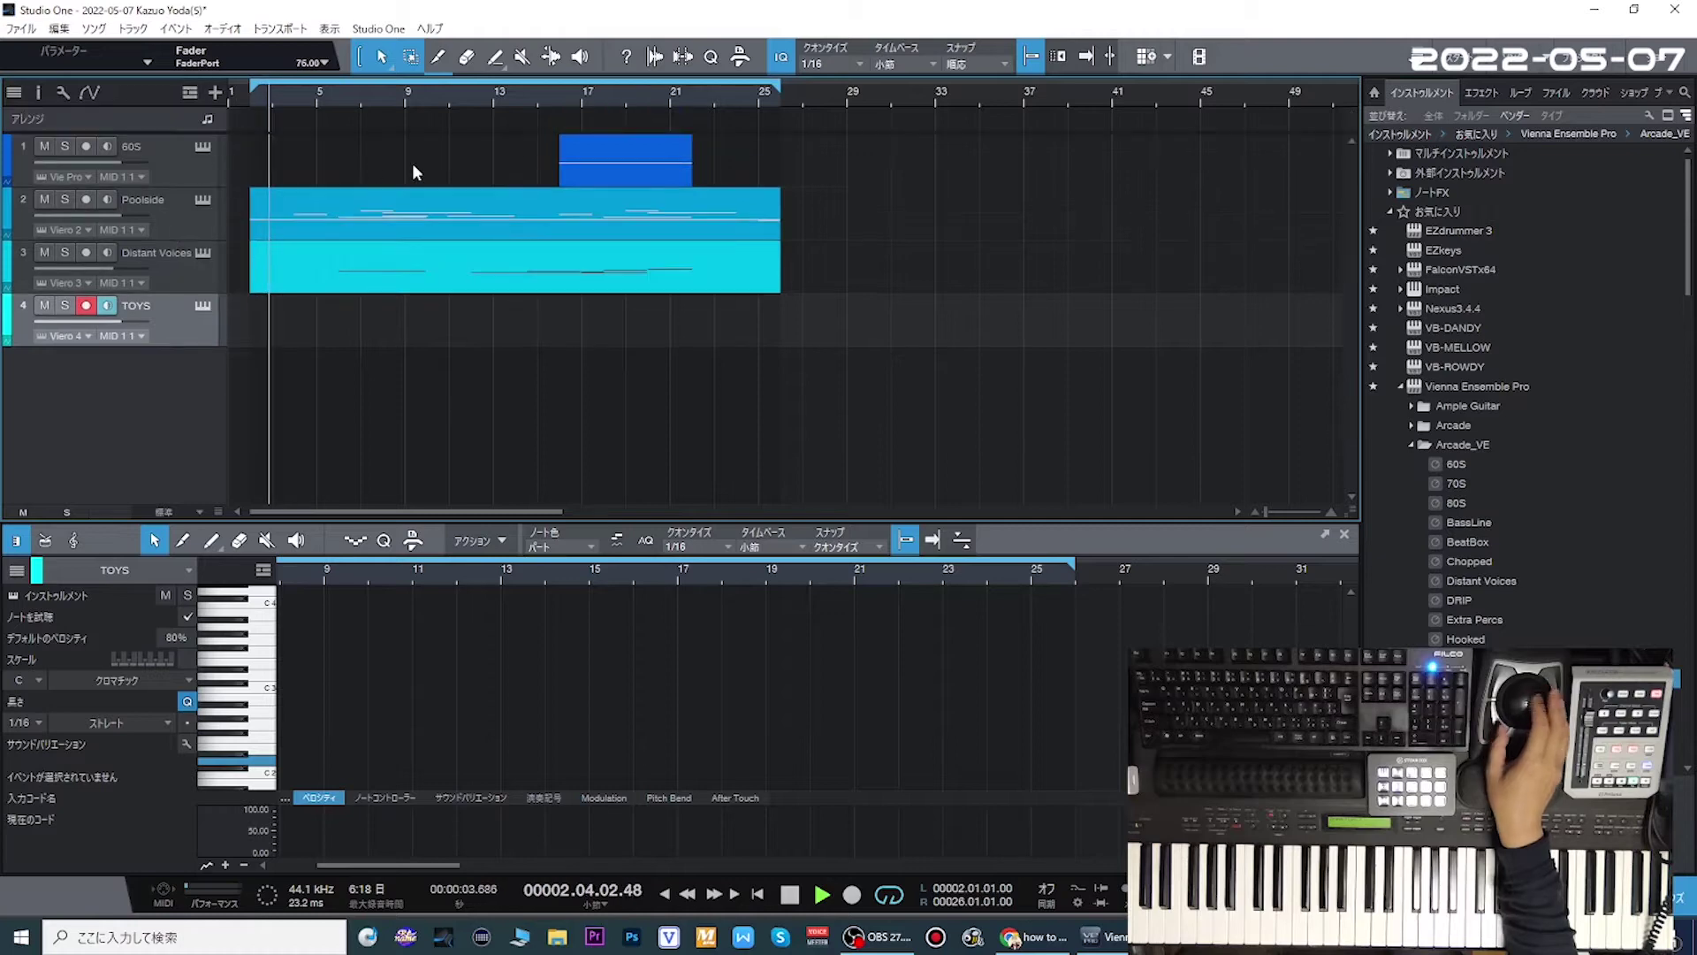
{"action": "key", "text": "5"}
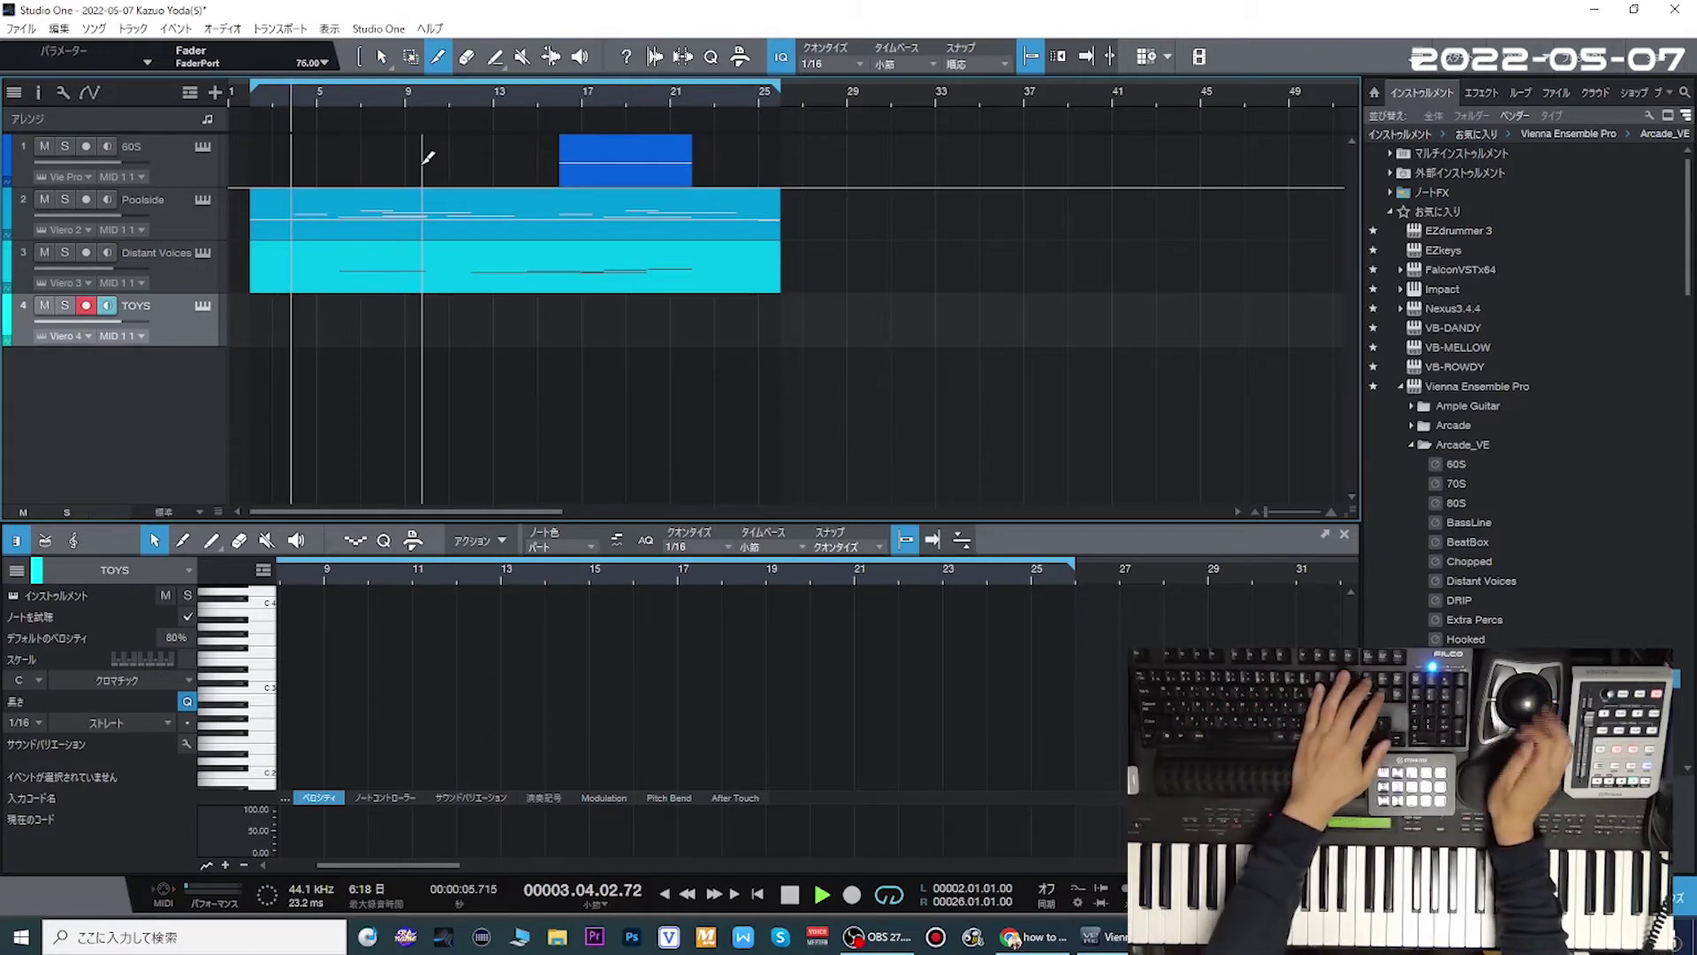
{"action": "mouse_move", "coordinate": [254, 118]}
{"action": "left_mouse_down"}
{"action": "mouse_move", "coordinate": [801, 124]}
{"action": "mouse_move", "coordinate": [778, 123]}
{"action": "left_mouse_up"}
{"action": "key", "text": "1"}
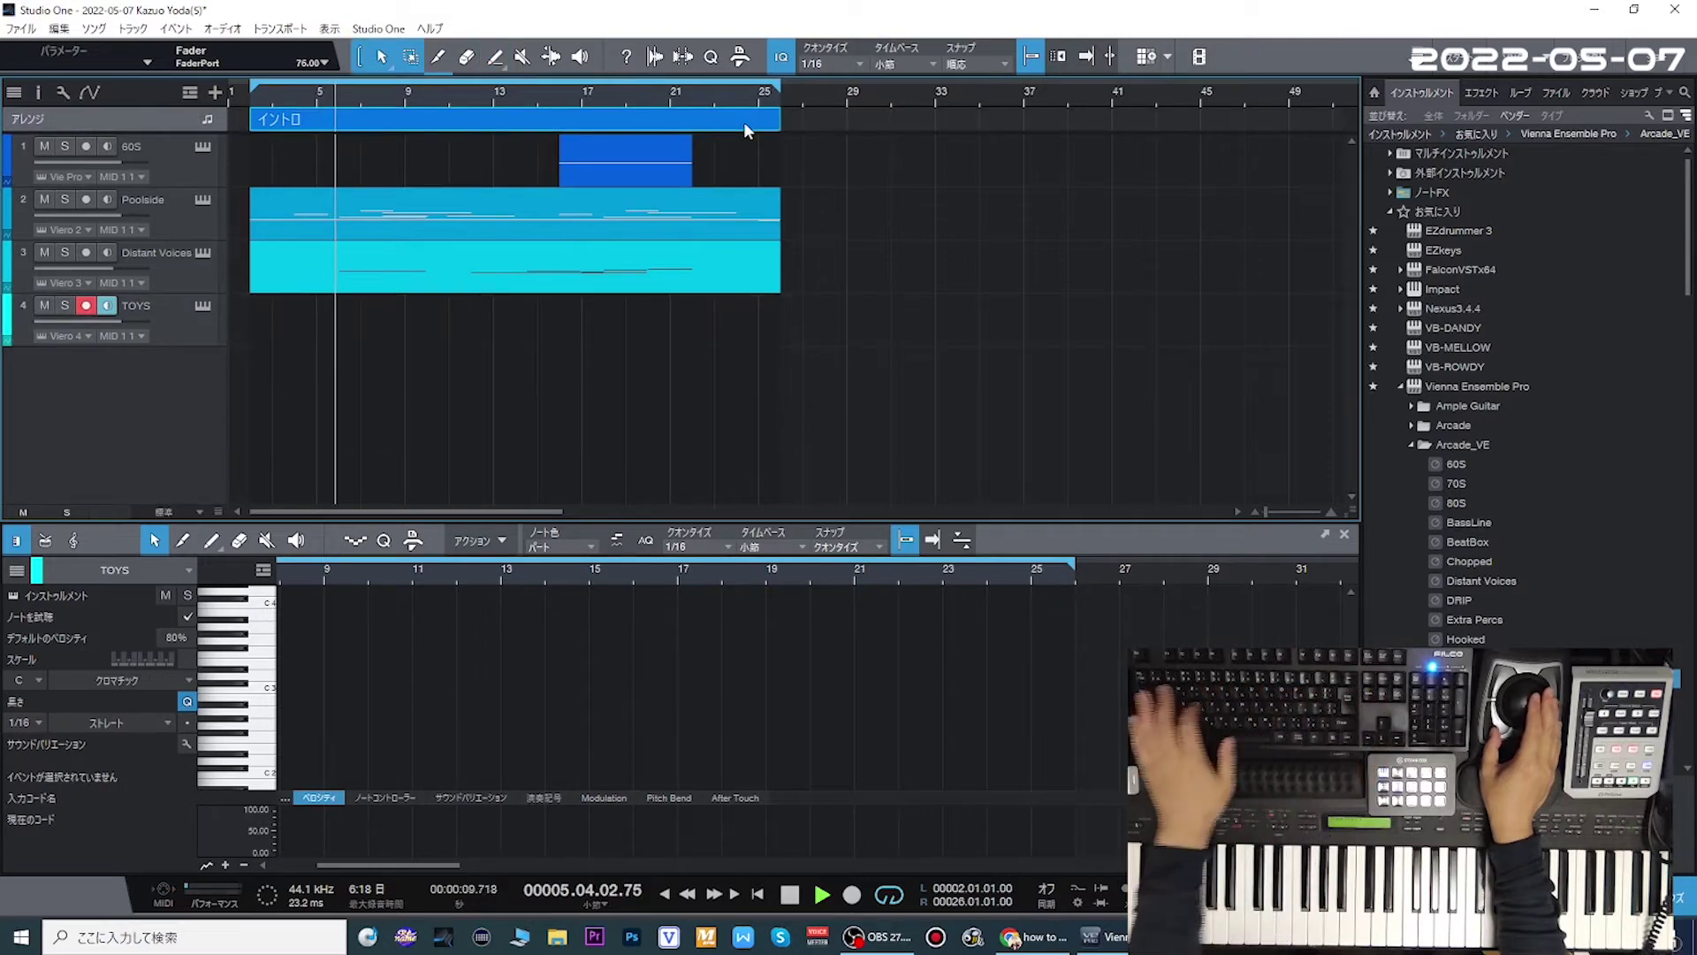
- Duplicate the イントロ section with its events and extend the loop range's end to bar 50
{"action": "key", "text": "d"}
{"action": "key", "text": "w"}
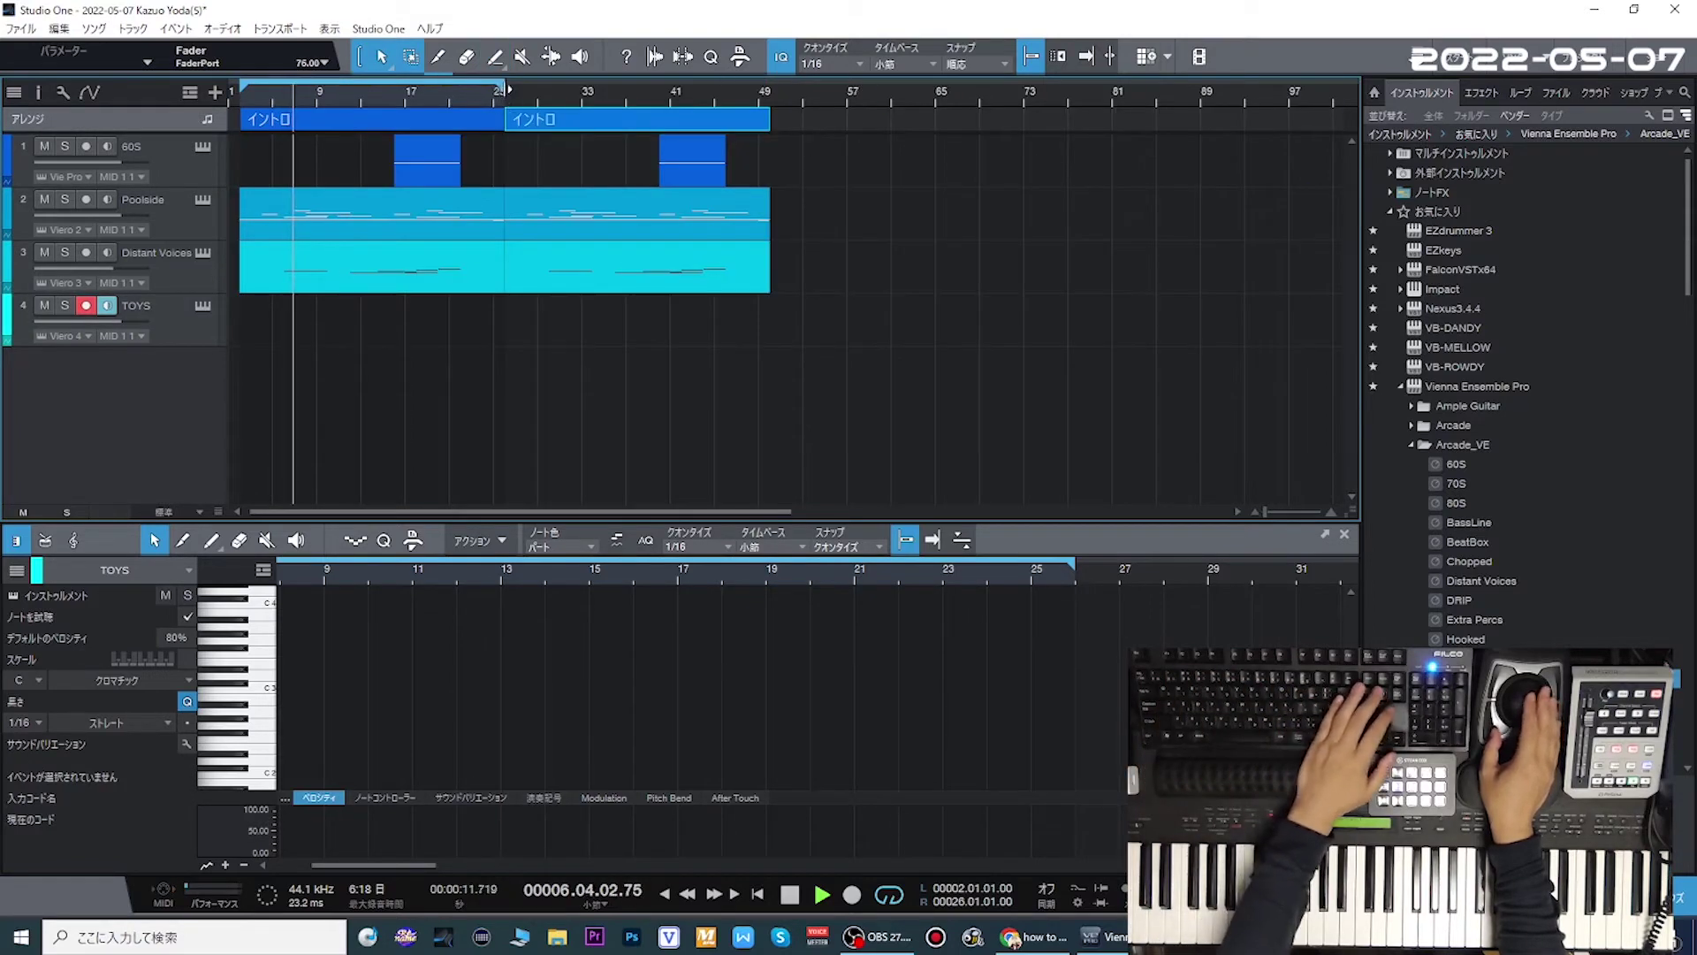
{"action": "left_click_drag", "start_coordinate": [507, 89], "coordinate": [778, 99]}
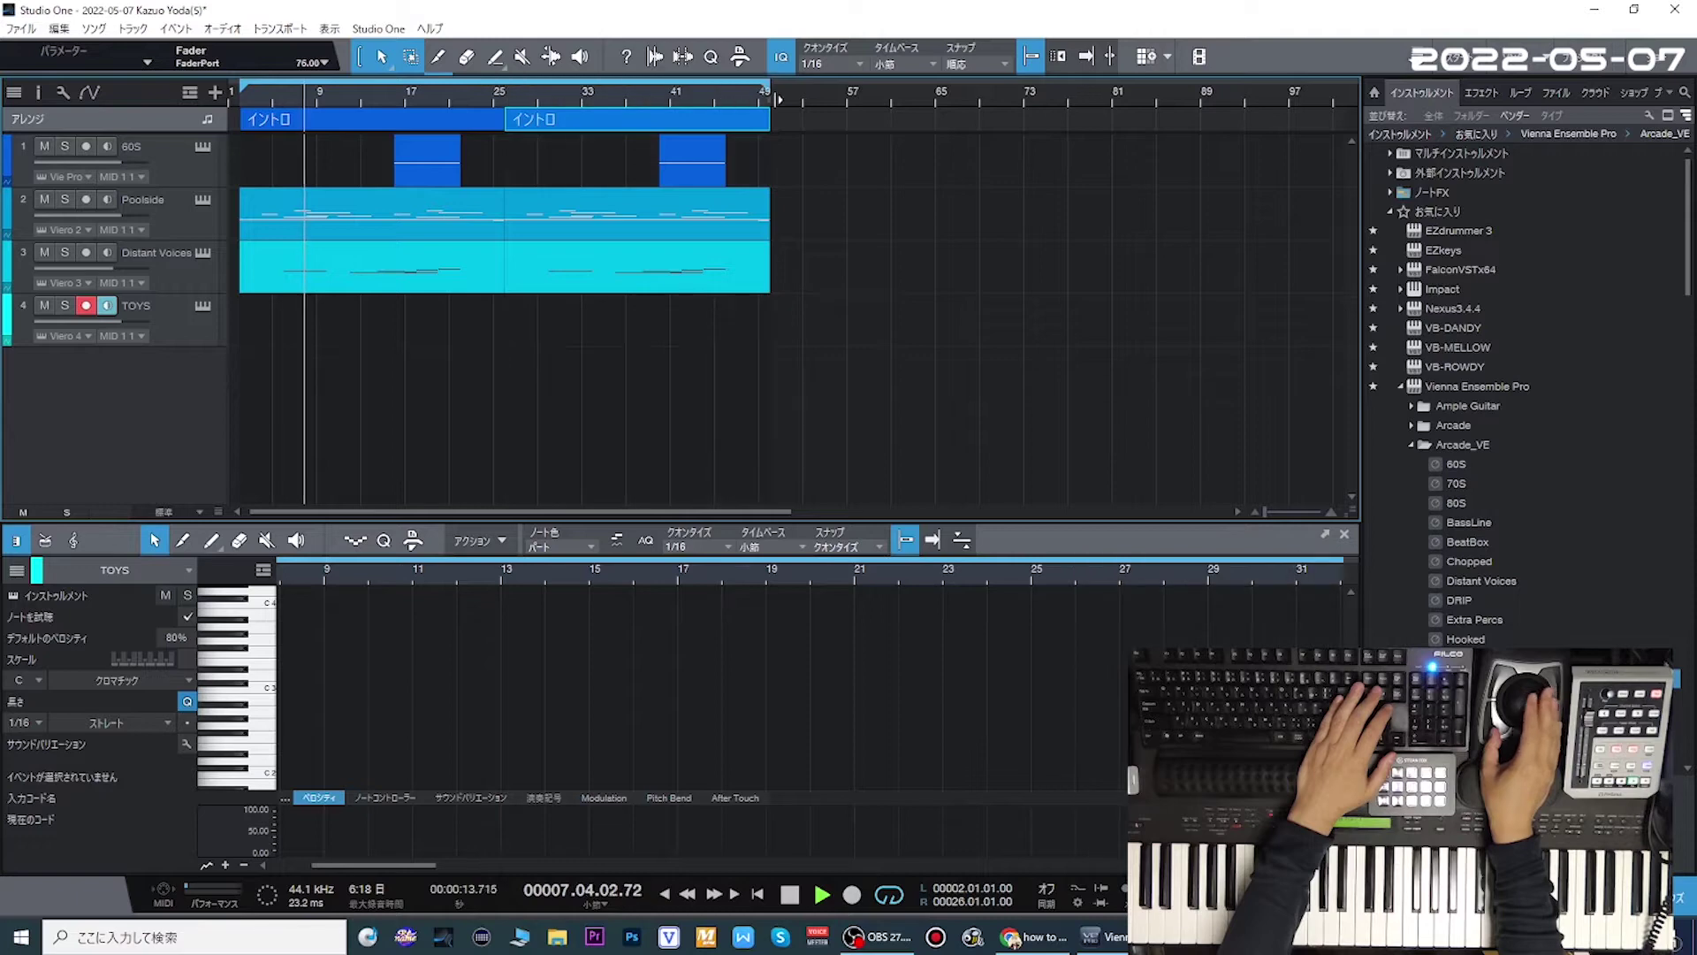
- Record a held D 2 note on the TOYS track across bars 10 to 13 and select it
{"action": "left_click", "coordinate": [165, 341]}
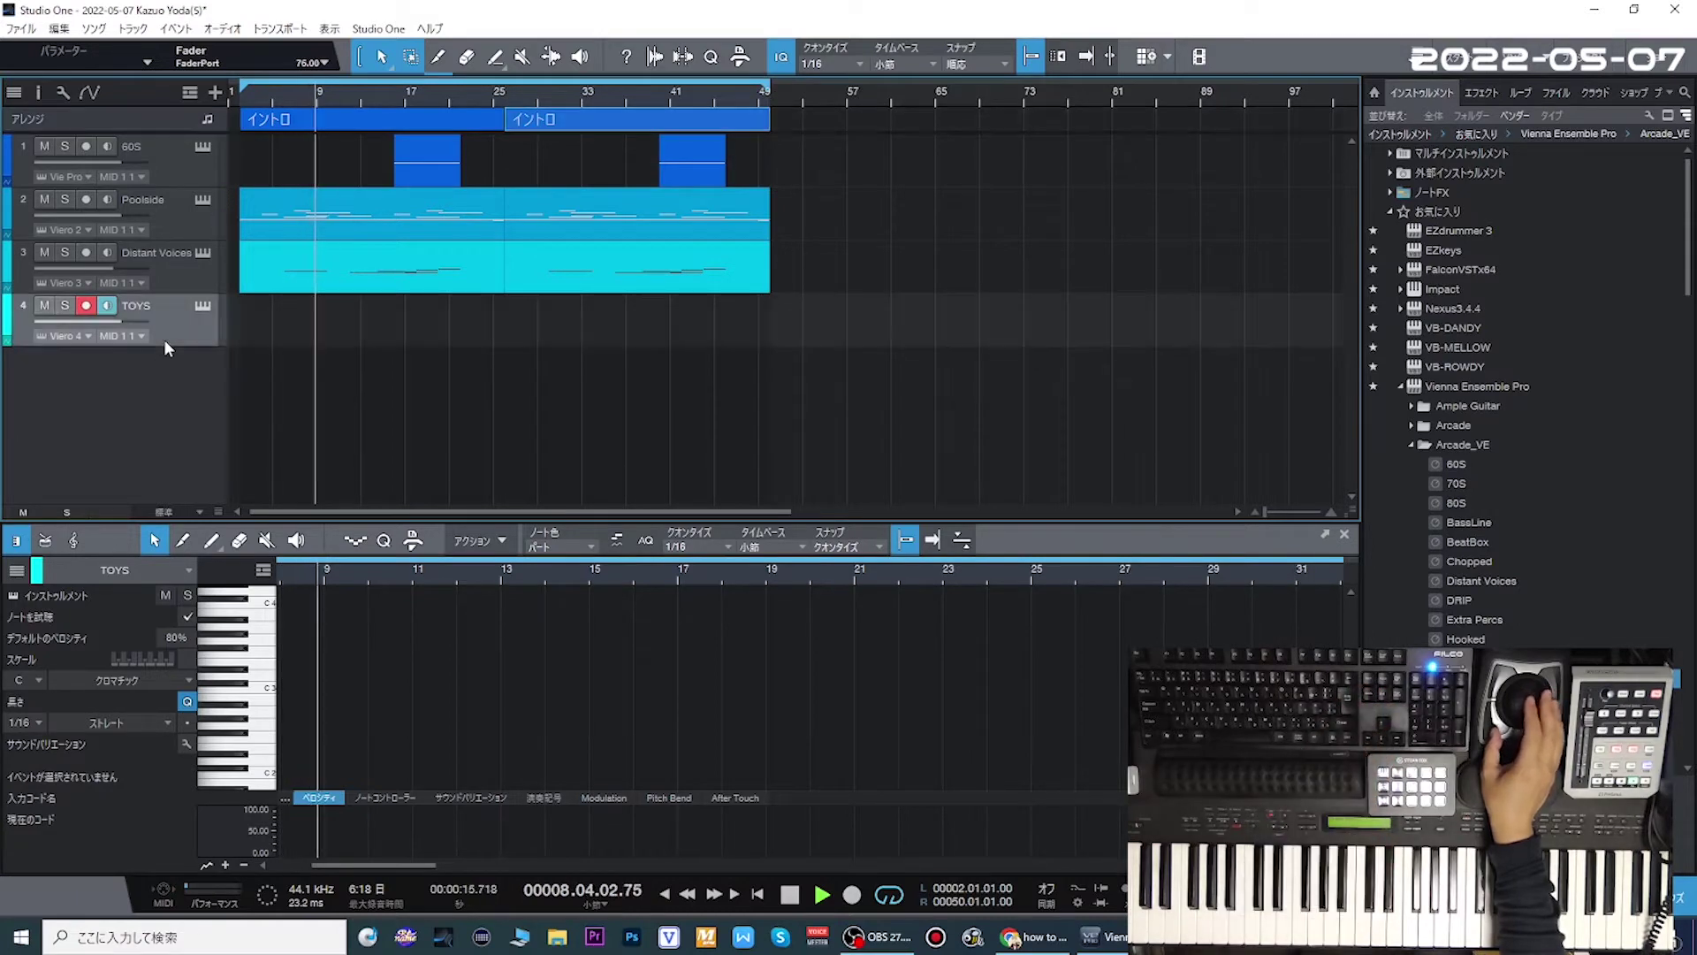
{"action": "key", "text": "KP_Multiply"}
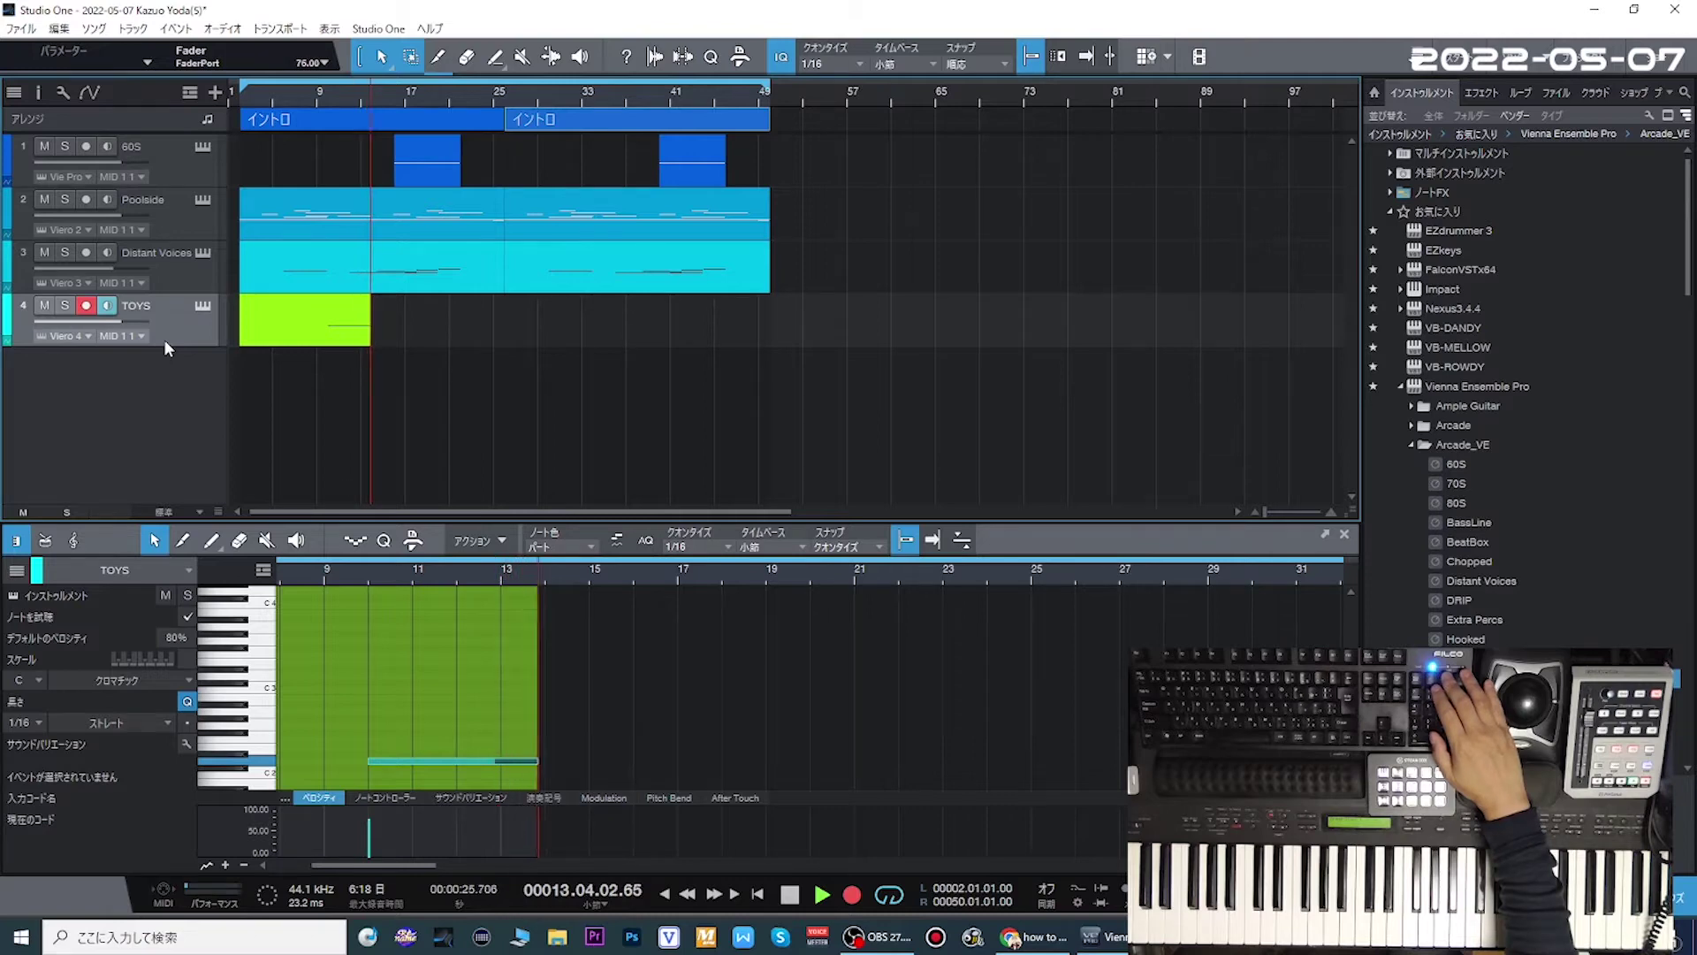
{"action": "key", "text": "KP_Multiply"}
{"action": "left_click_drag", "start_coordinate": [323, 700], "coordinate": [446, 788]}
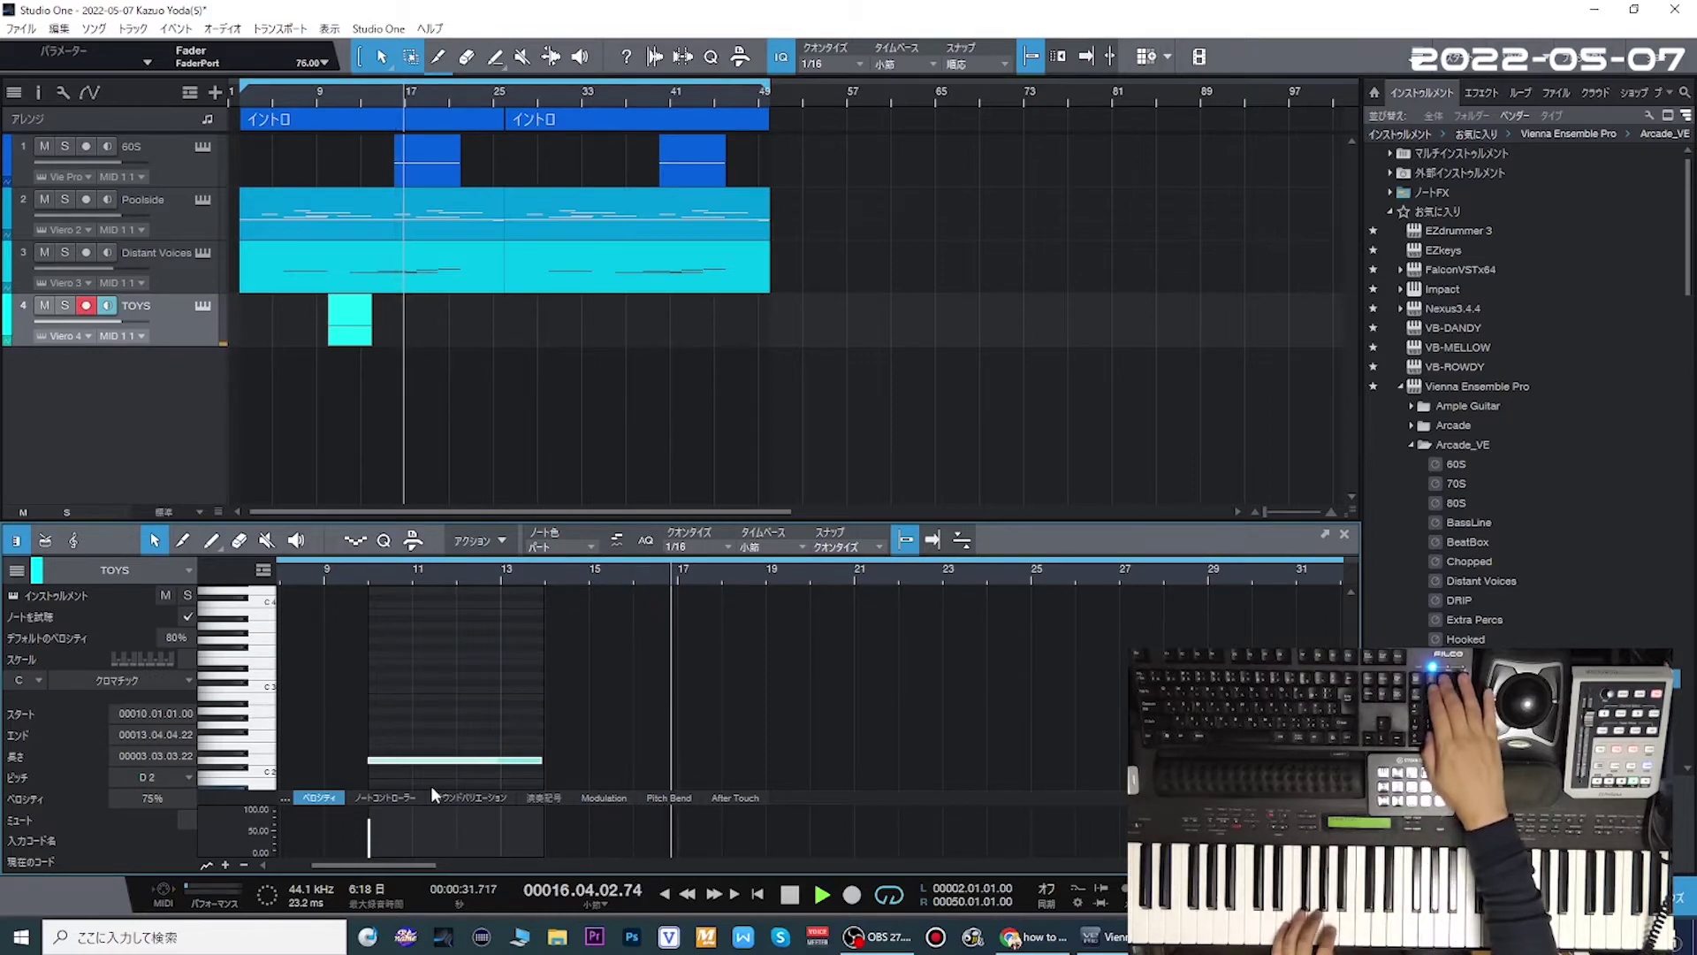
- Record two more parts on the TOYS track, across about bars 18 to 27 and bars 32 to 38
{"action": "key", "text": "KP_Multiply"}
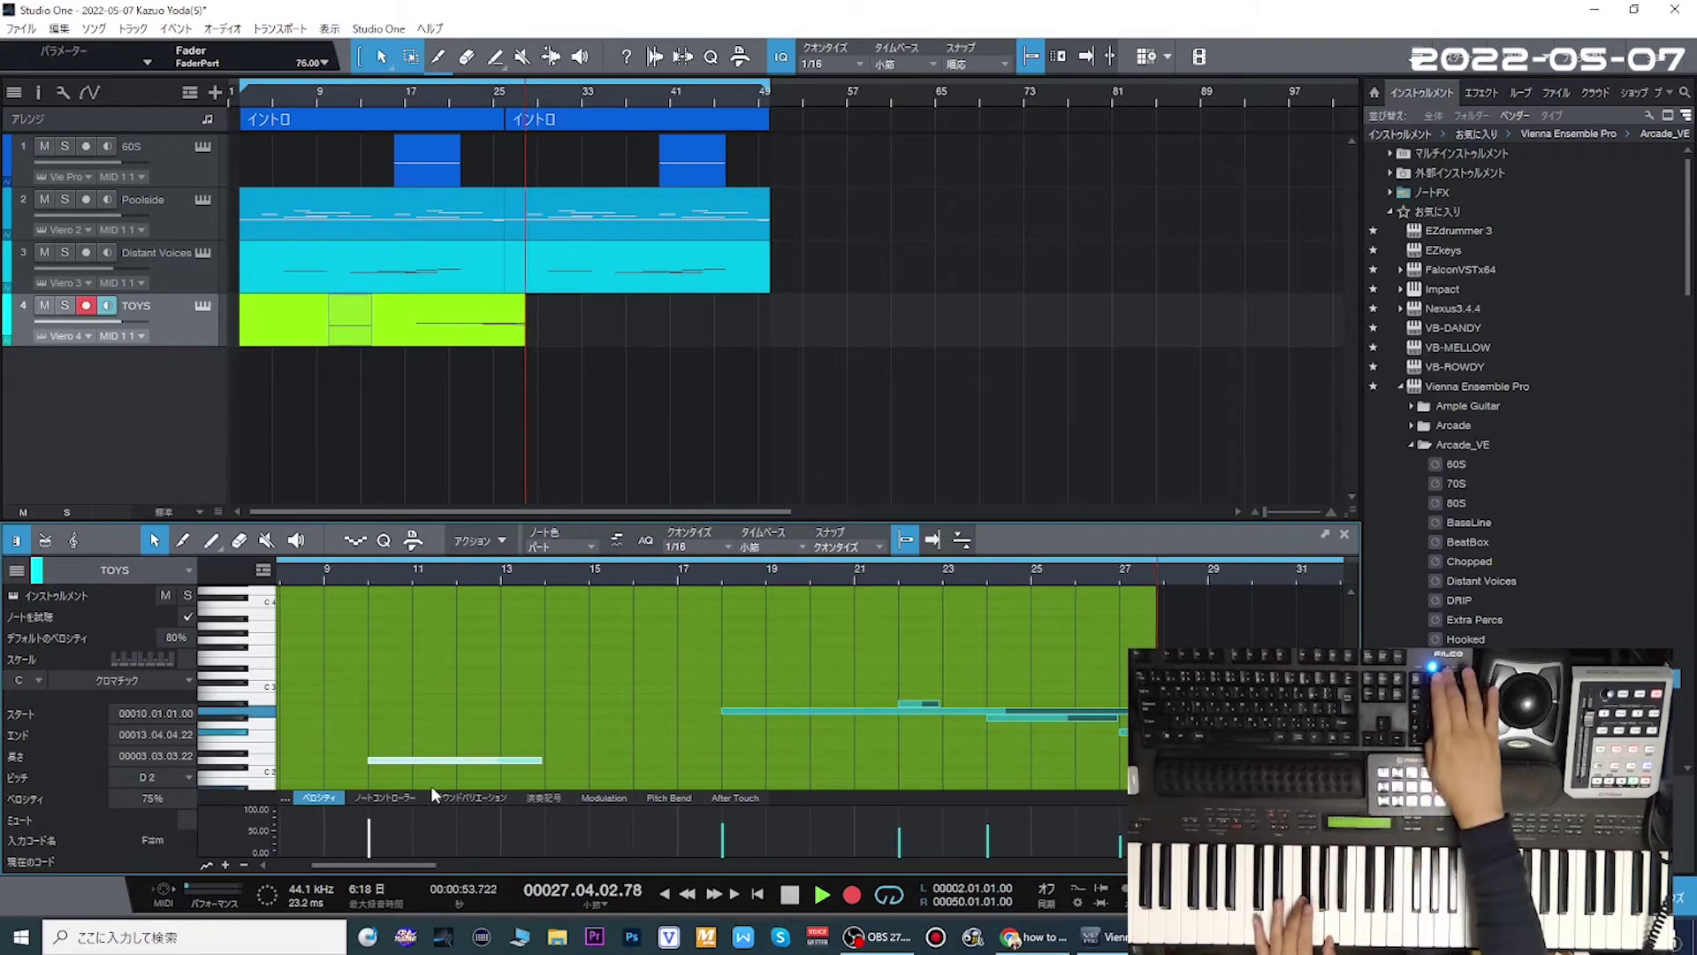
{"action": "key", "text": "KP_Multiply"}
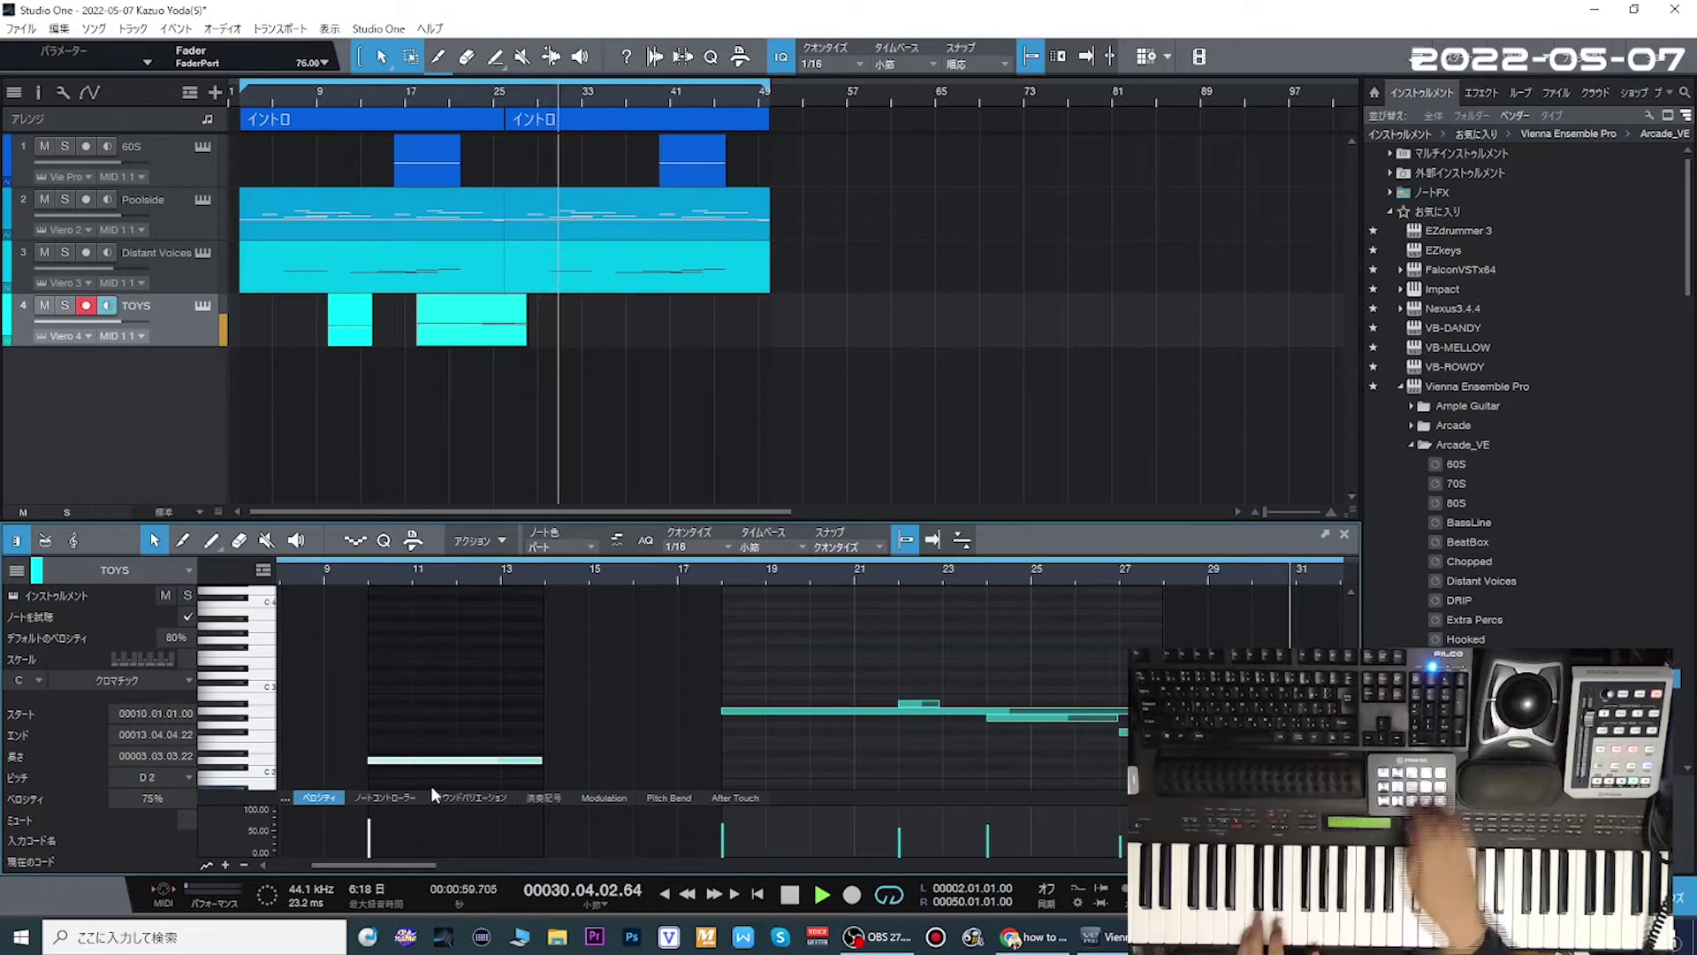
{"action": "key", "text": "KP_Multiply"}
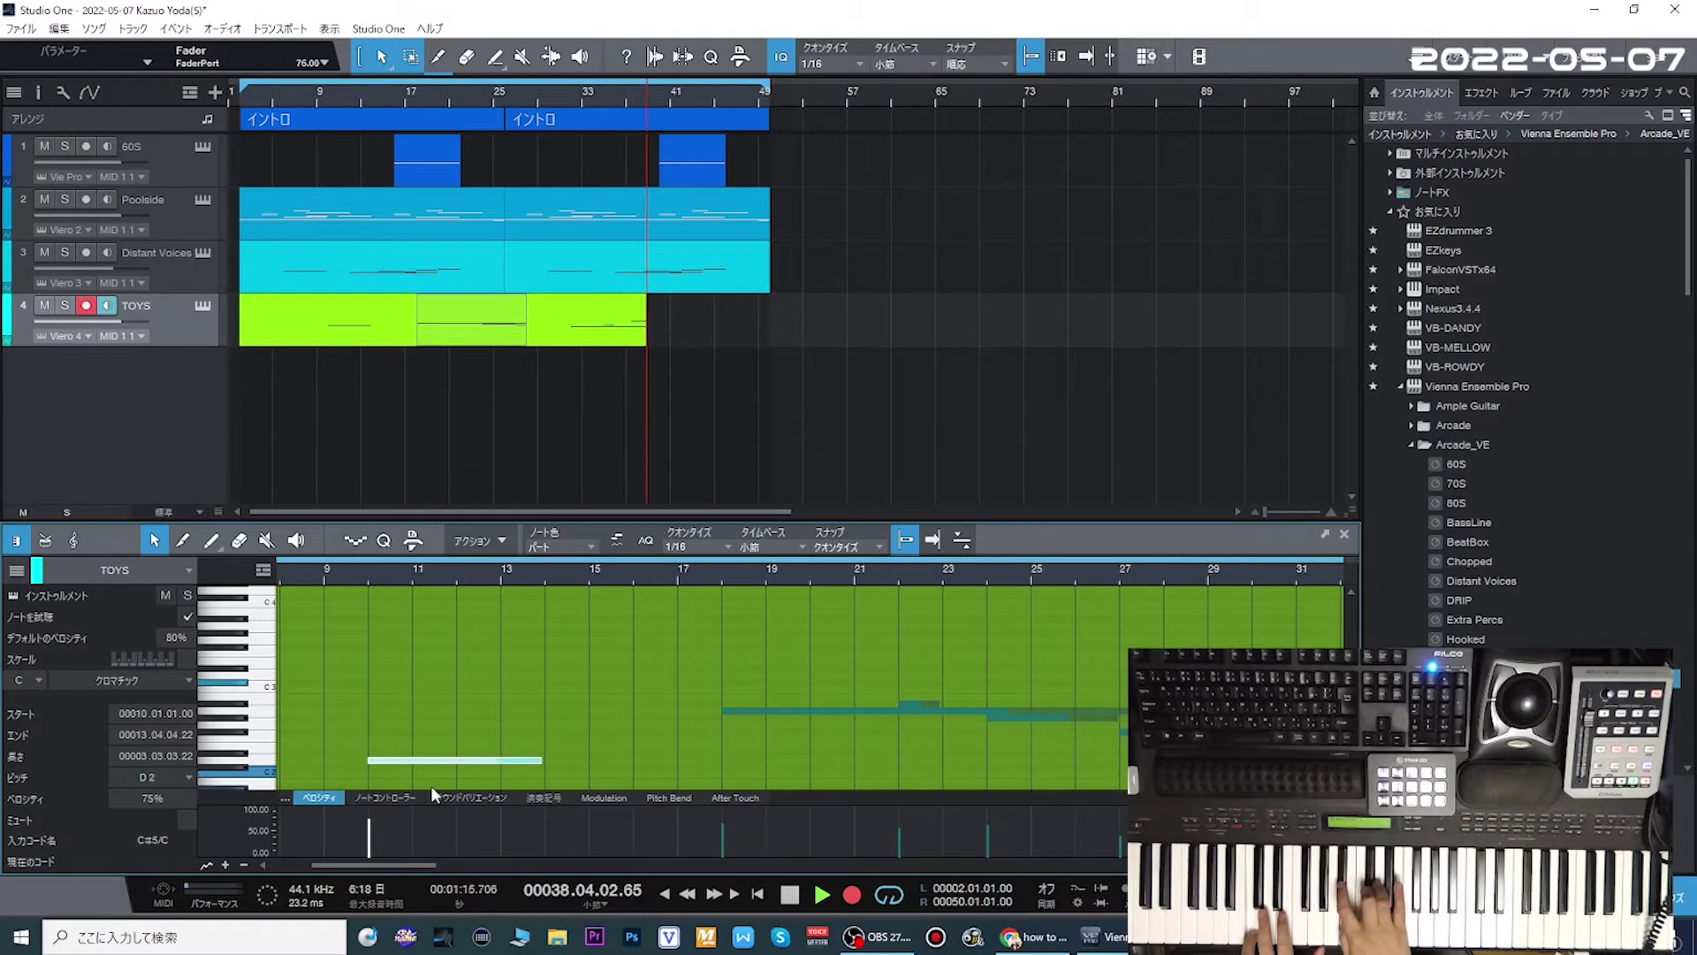
{"action": "key", "text": "KP_Multiply"}
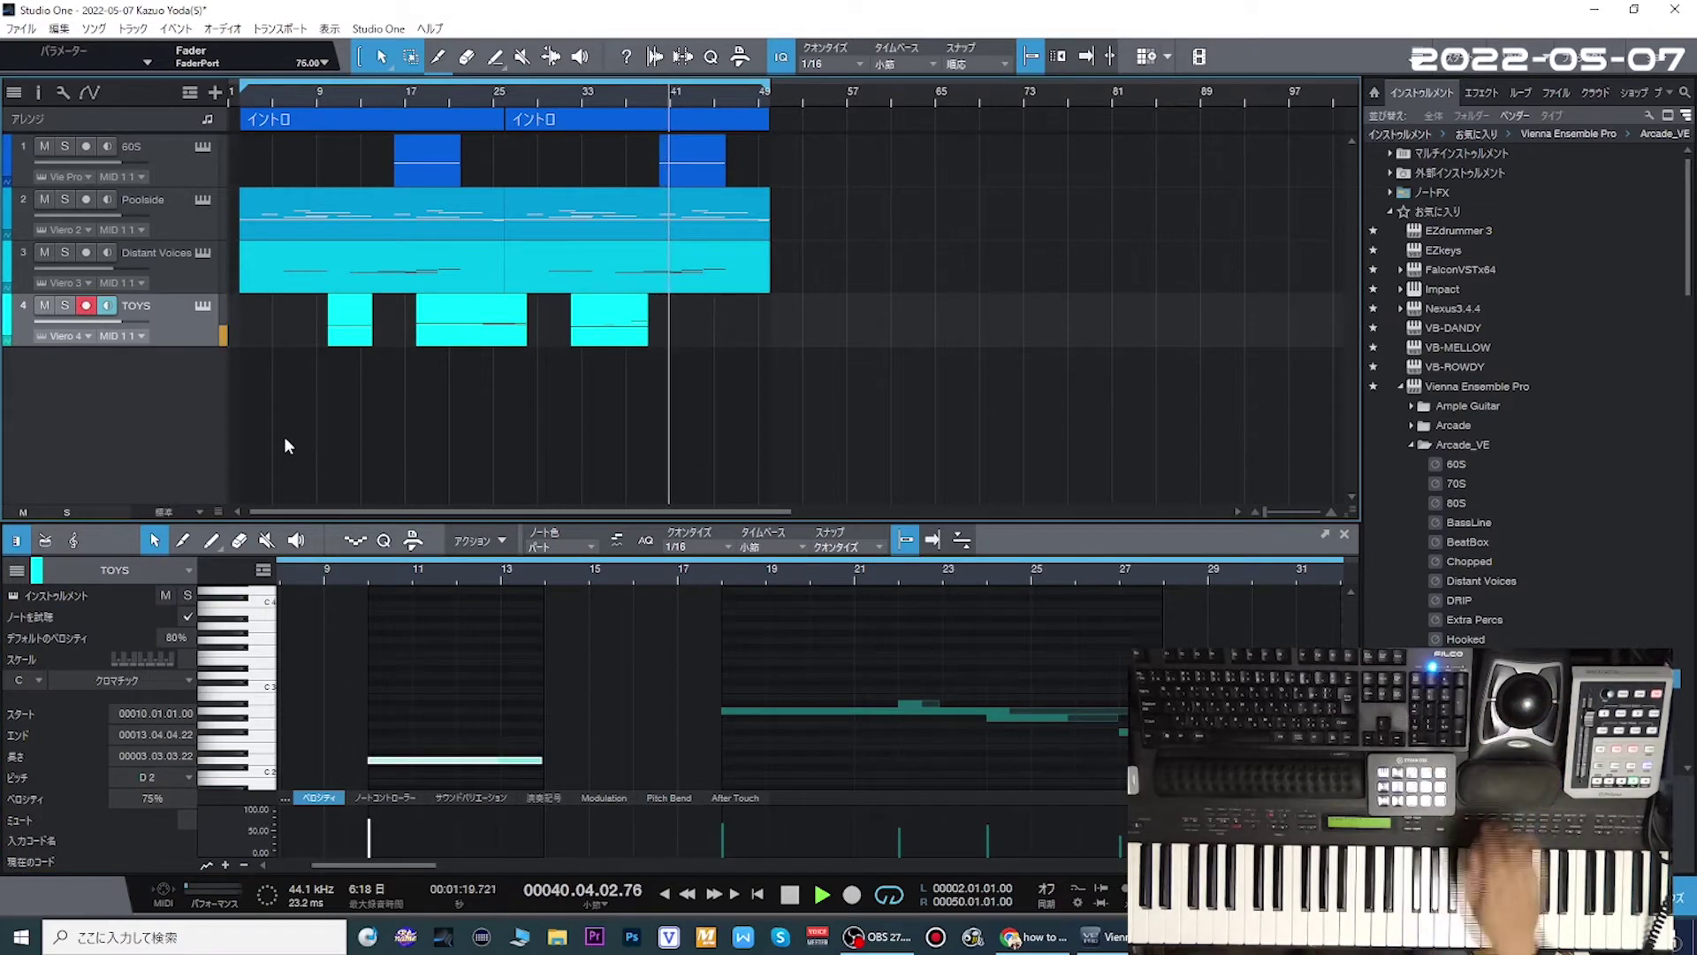
- Record an additional phrase on the Poolside track near the end of the second イントロ section, at about bars 44 to 48
{"action": "left_click", "coordinate": [186, 226]}
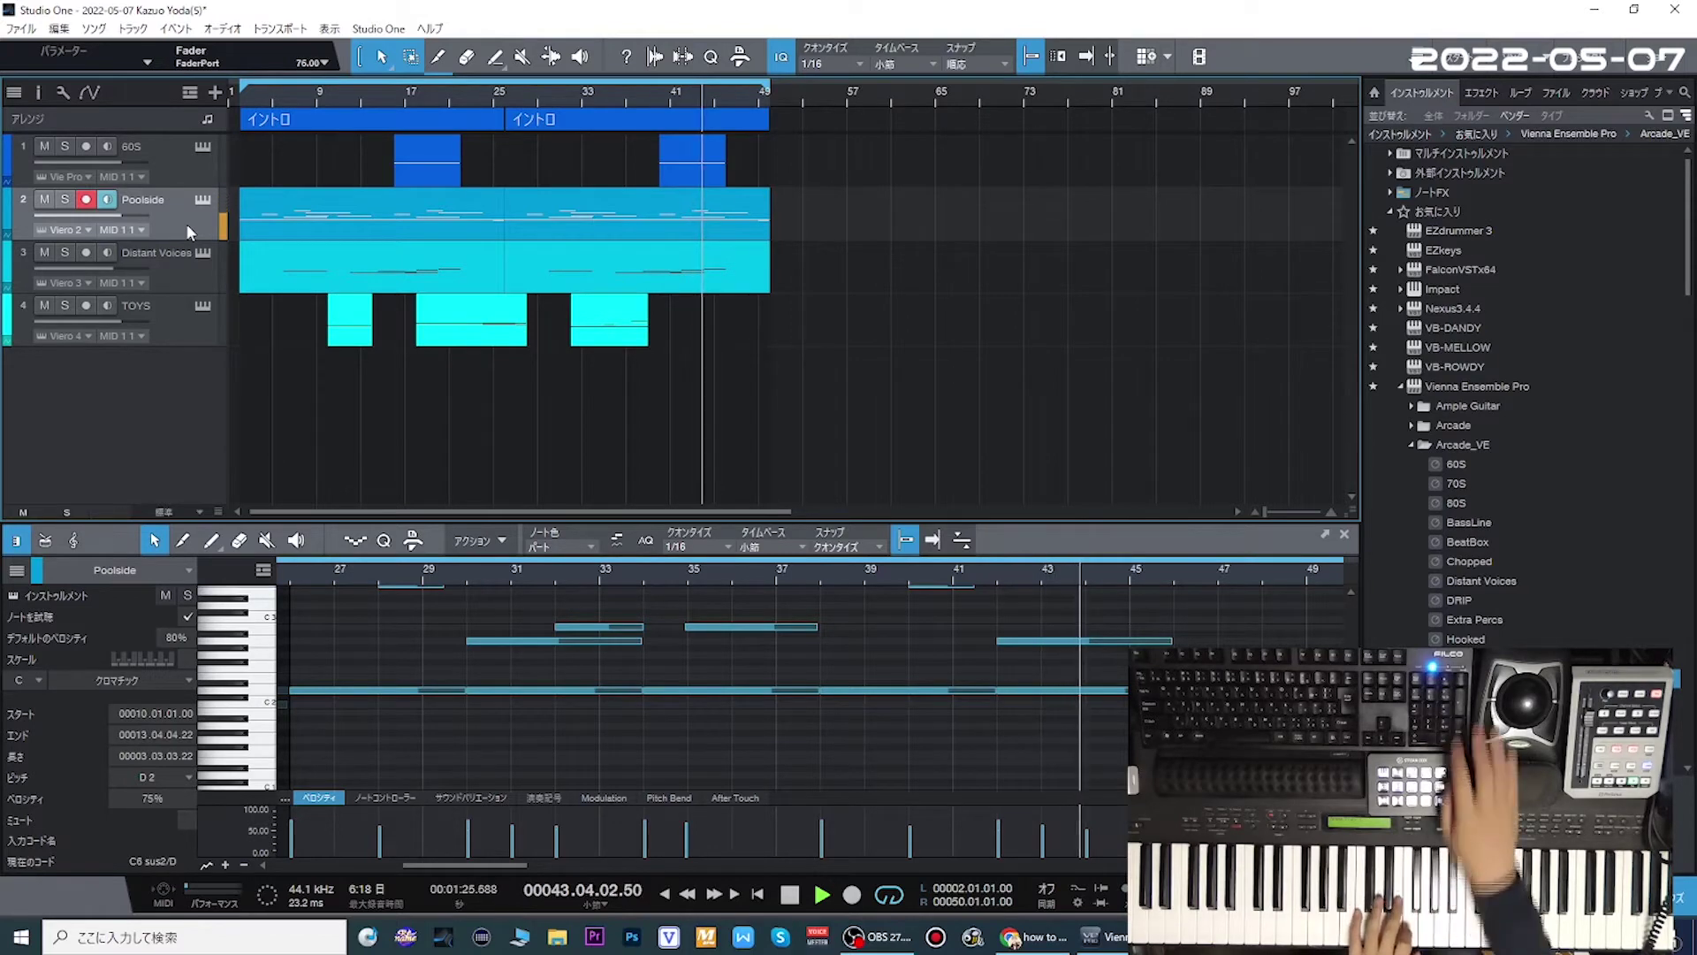
{"action": "key", "text": "KP_Multiply"}
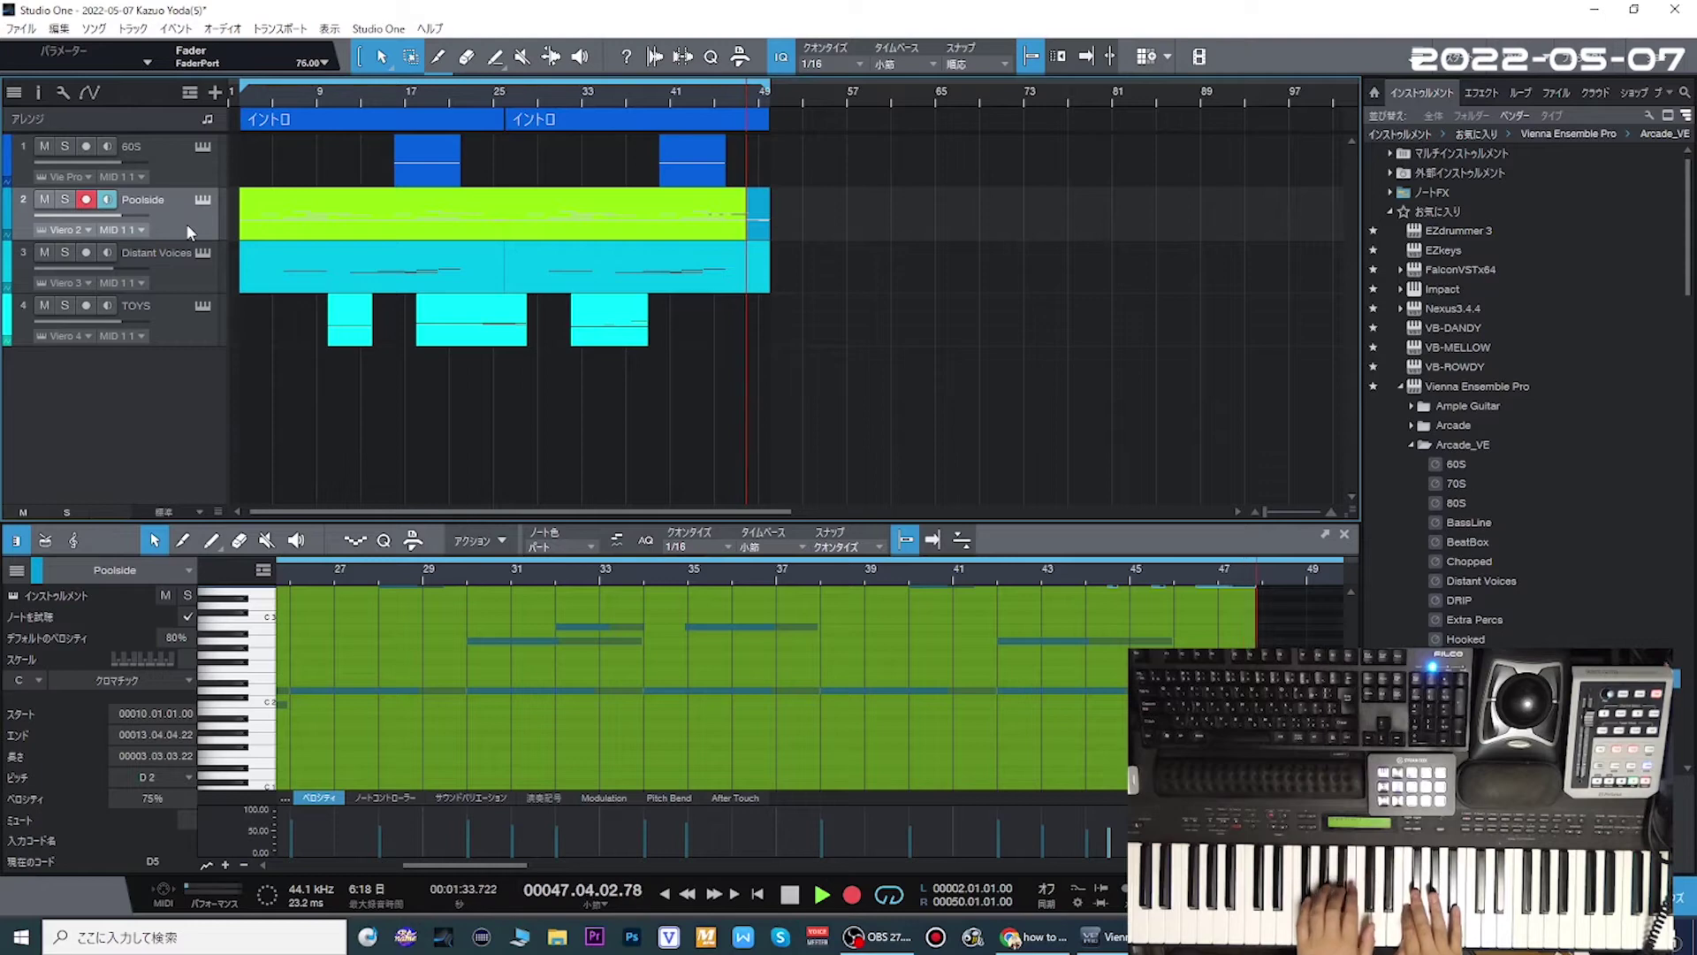
{"action": "key", "text": "space"}
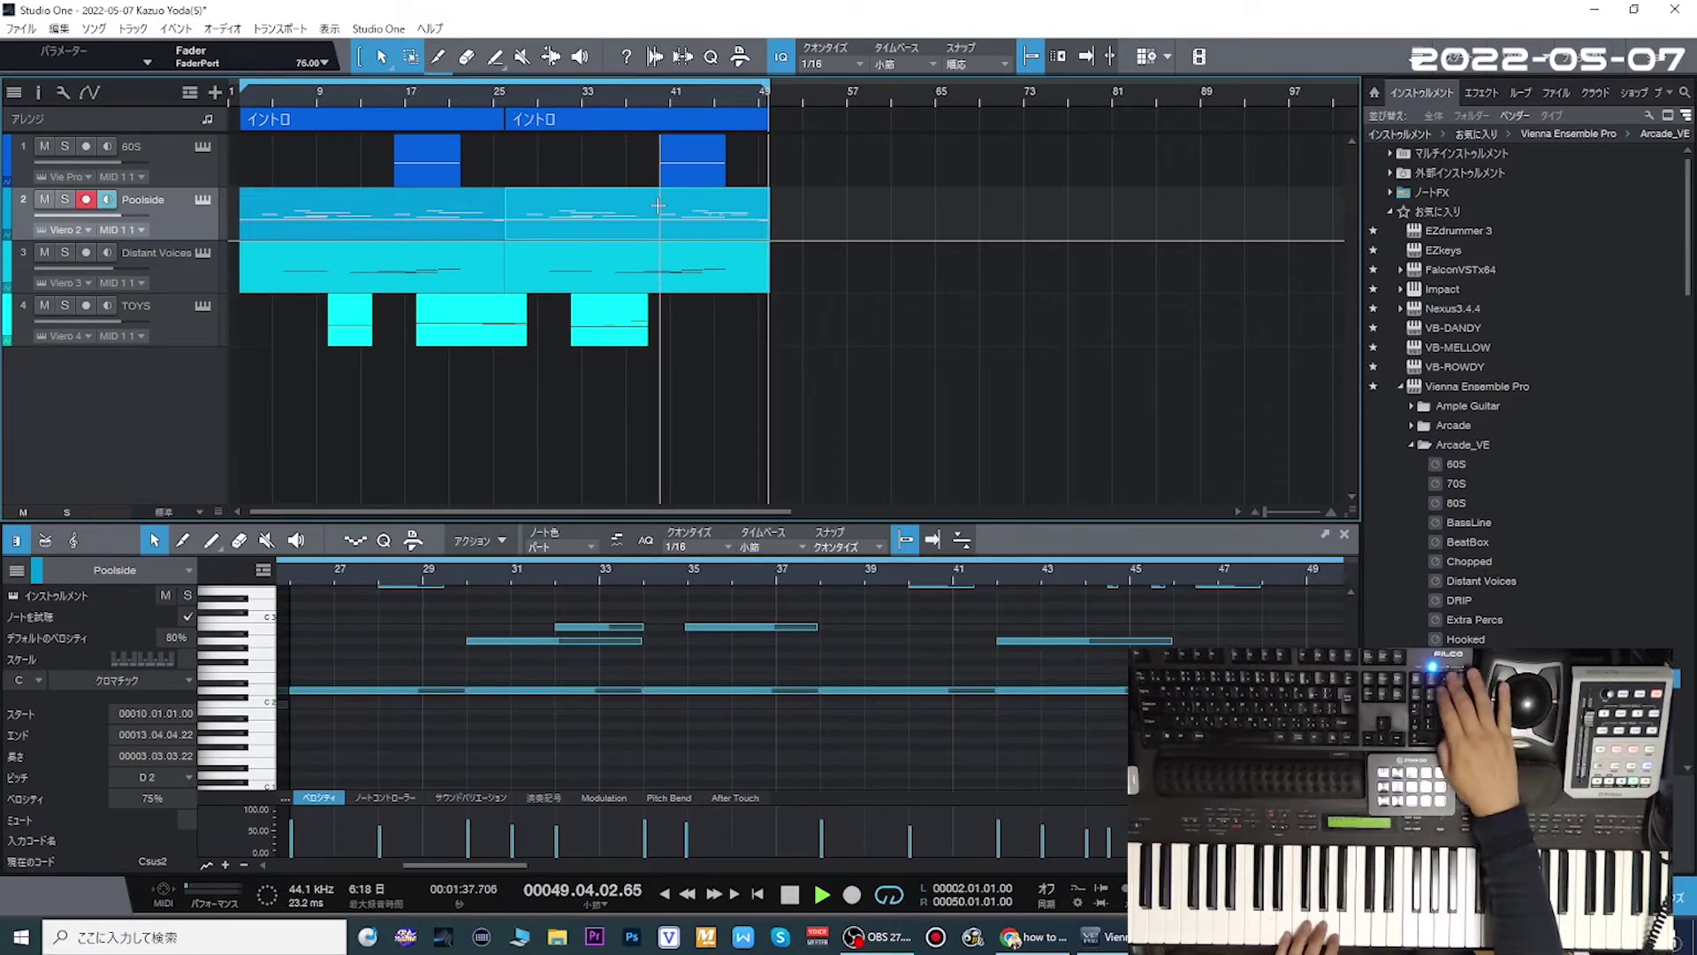
- Return to the song start and record extra notes on the Poolside track in the opening bars of the first イントロ section
{"action": "key", "text": "Home"}
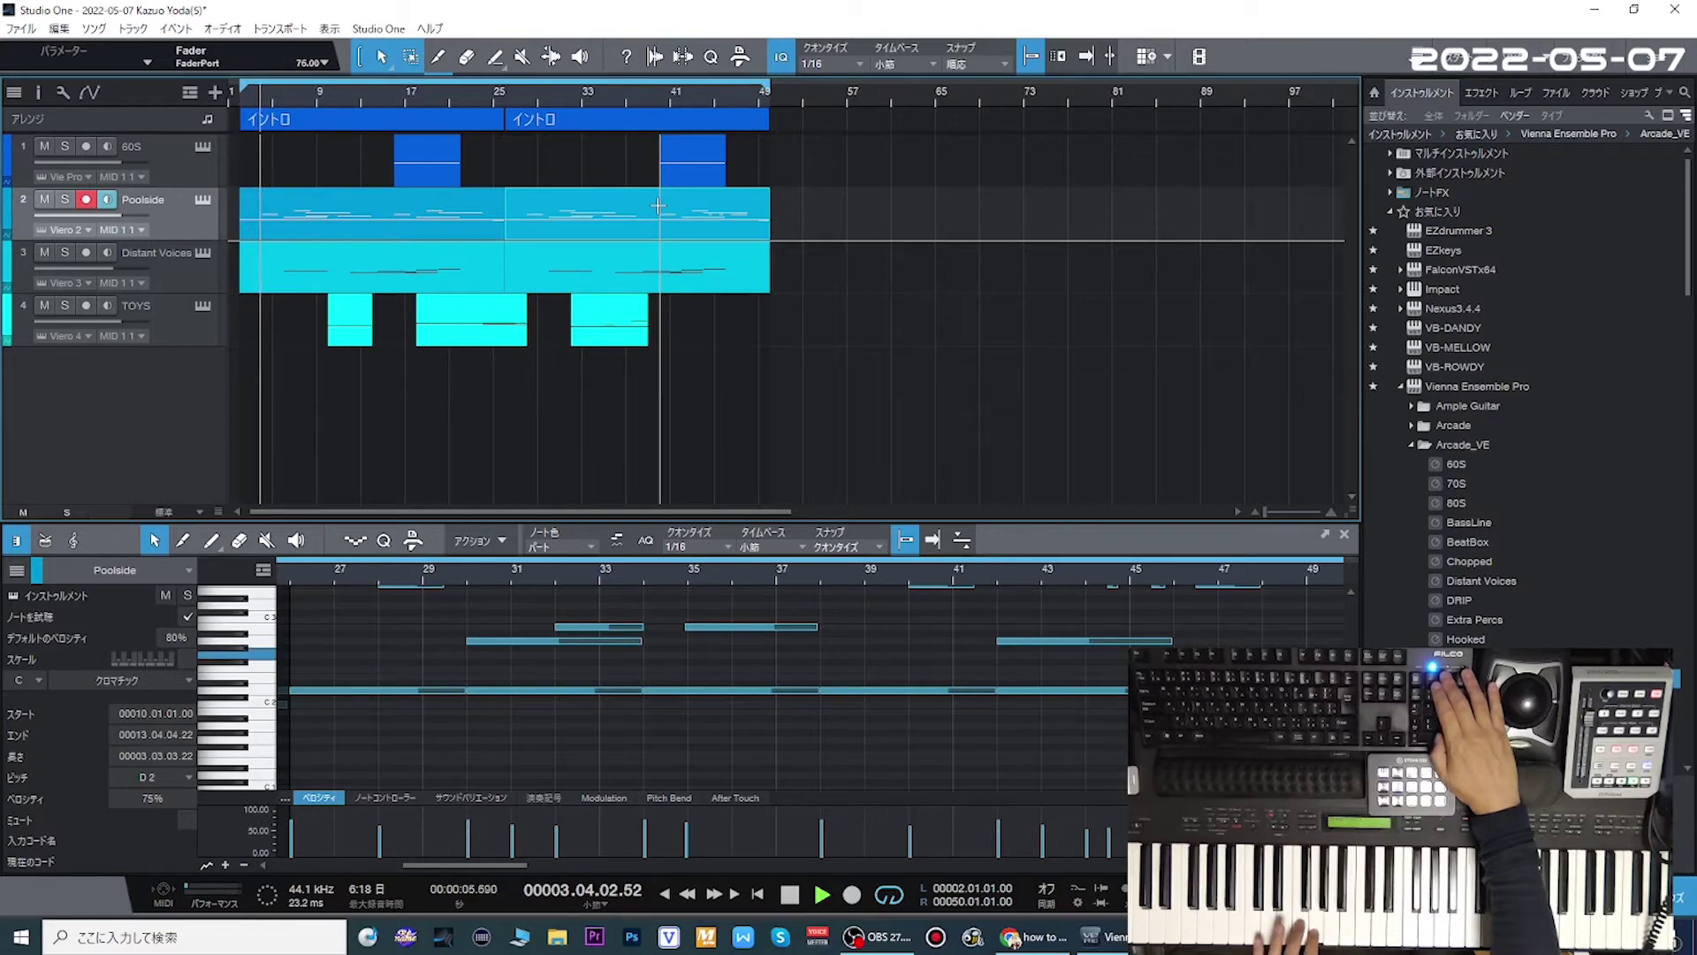
{"action": "key", "text": "KP_Multiply"}
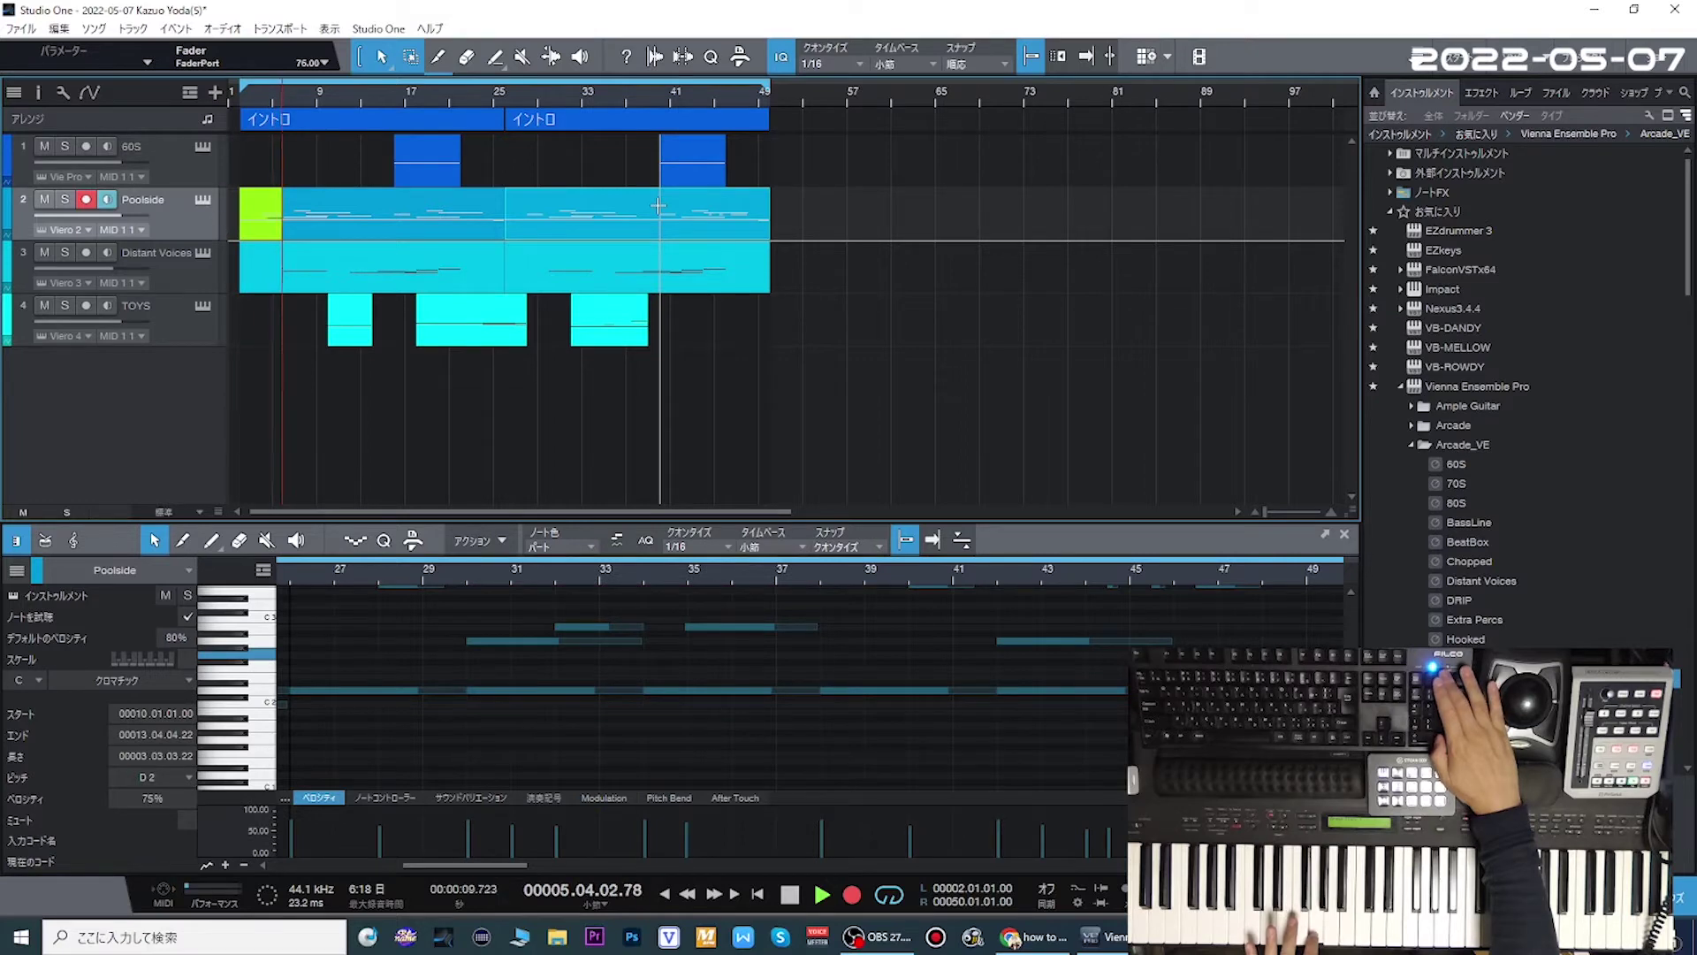
{"action": "key", "text": "KP_Multiply"}
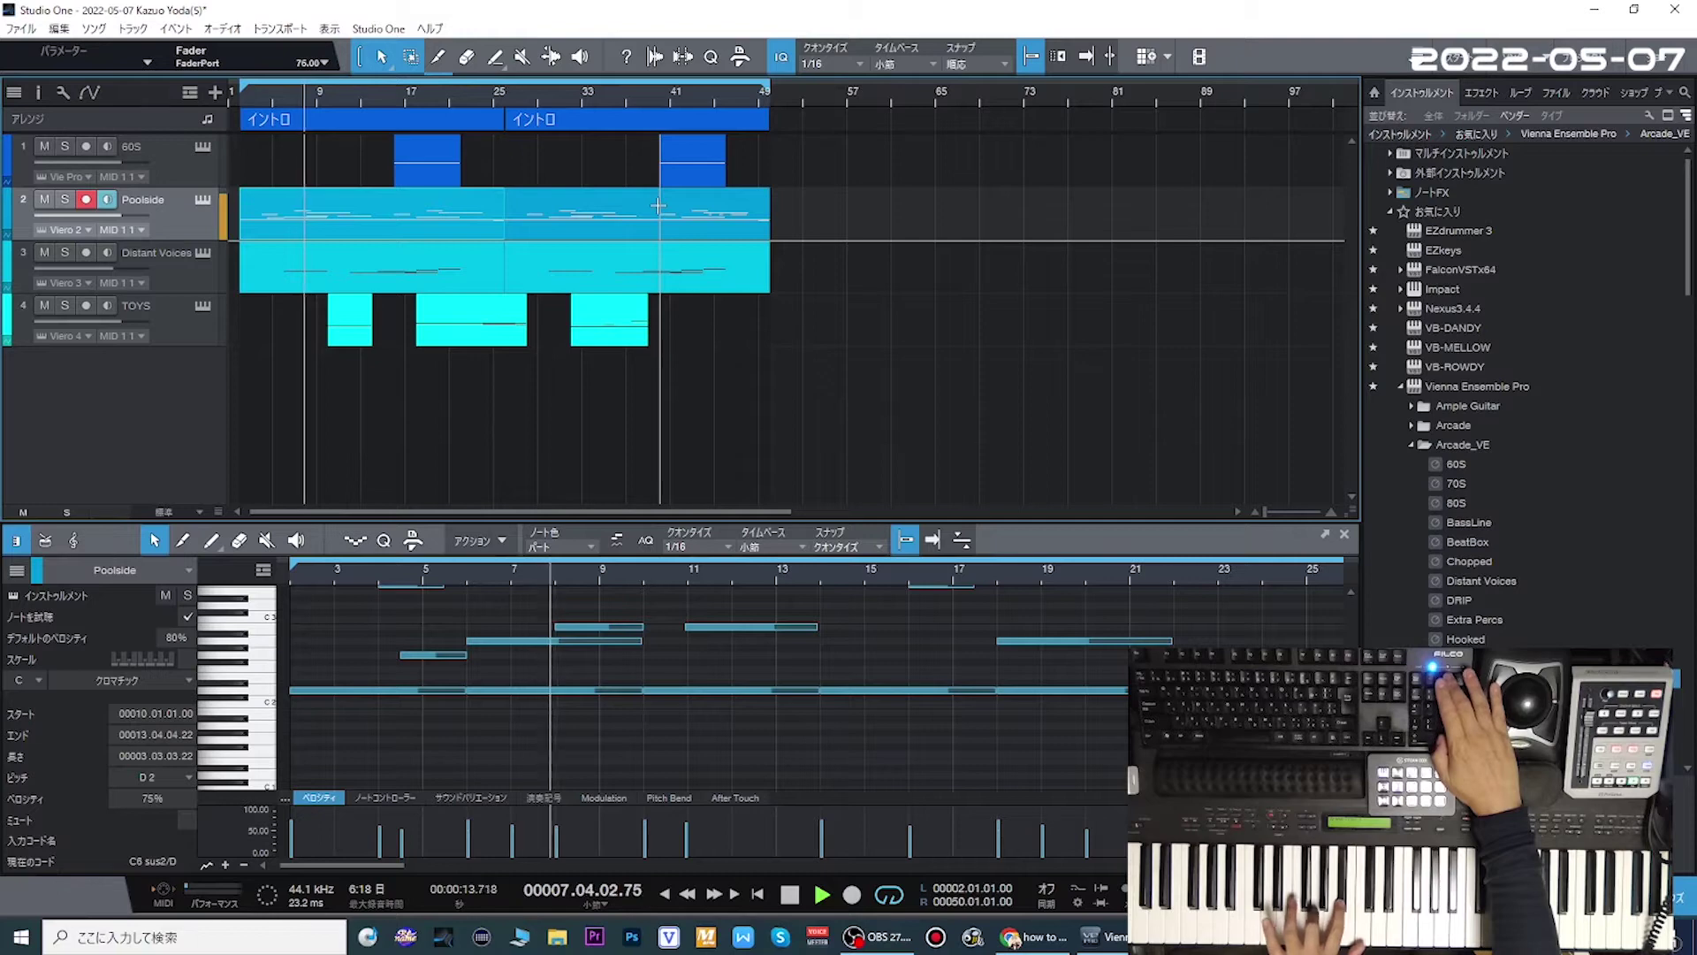
{"action": "key", "text": "KP_Multiply"}
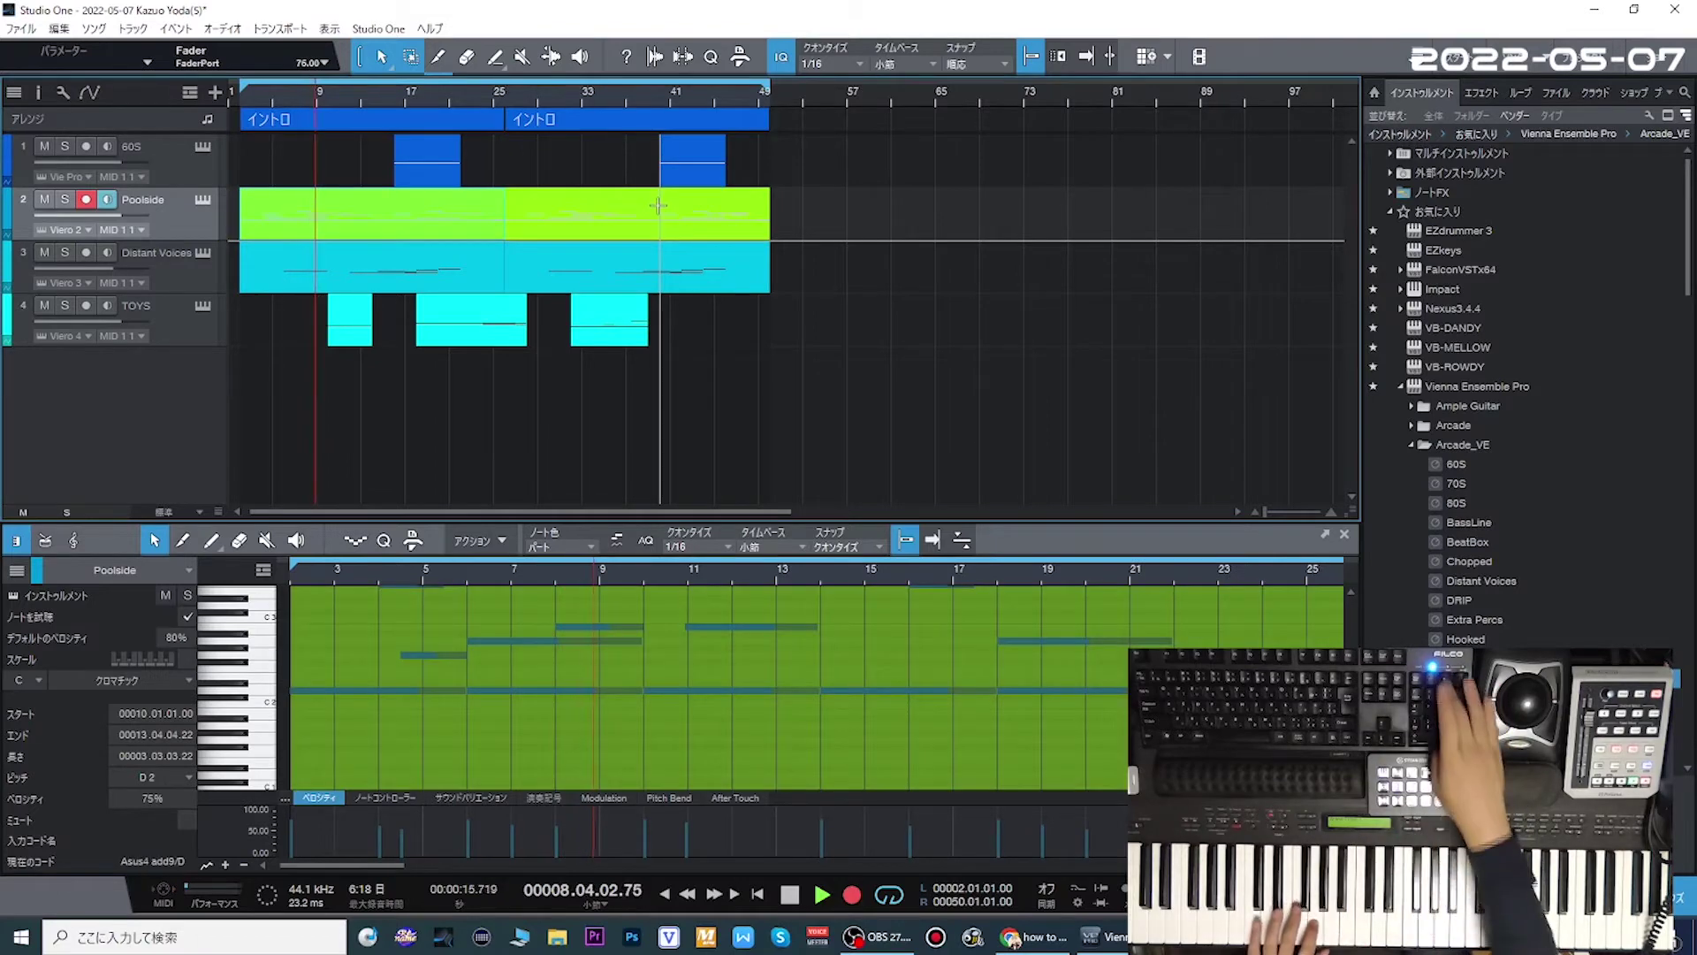
{"action": "key", "text": "KP_Multiply"}
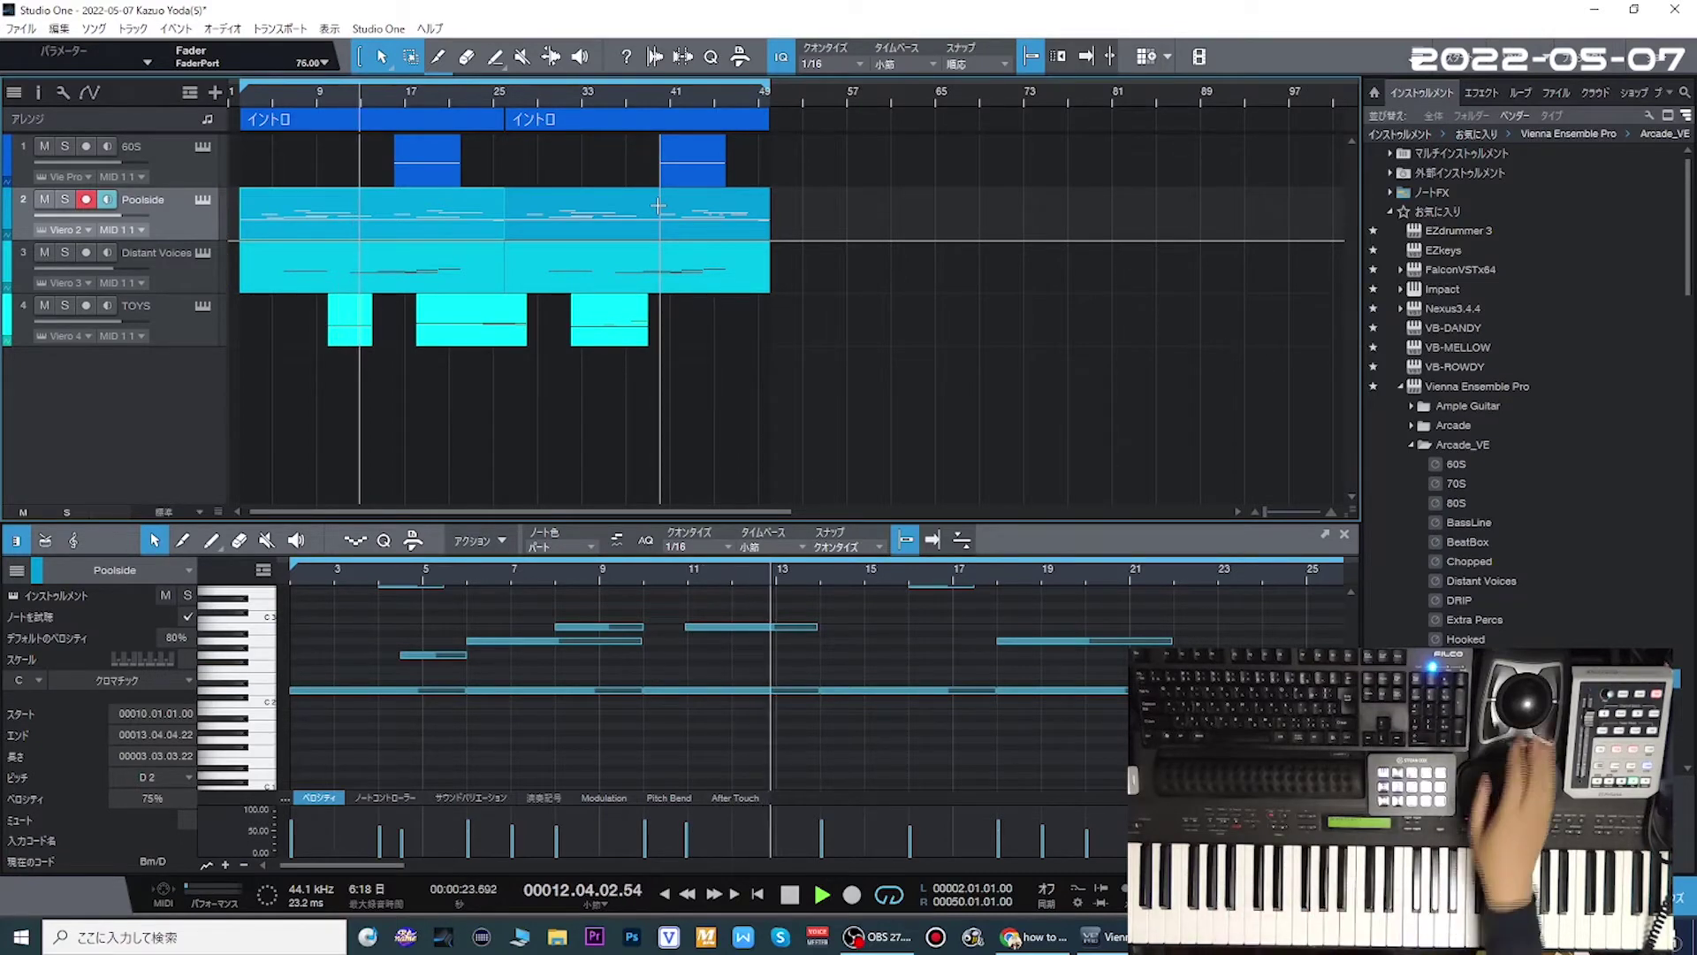
- Record a part on the 60S track from about bar 24 to bar 30, view its notes and save the song
{"action": "left_click", "coordinate": [172, 165]}
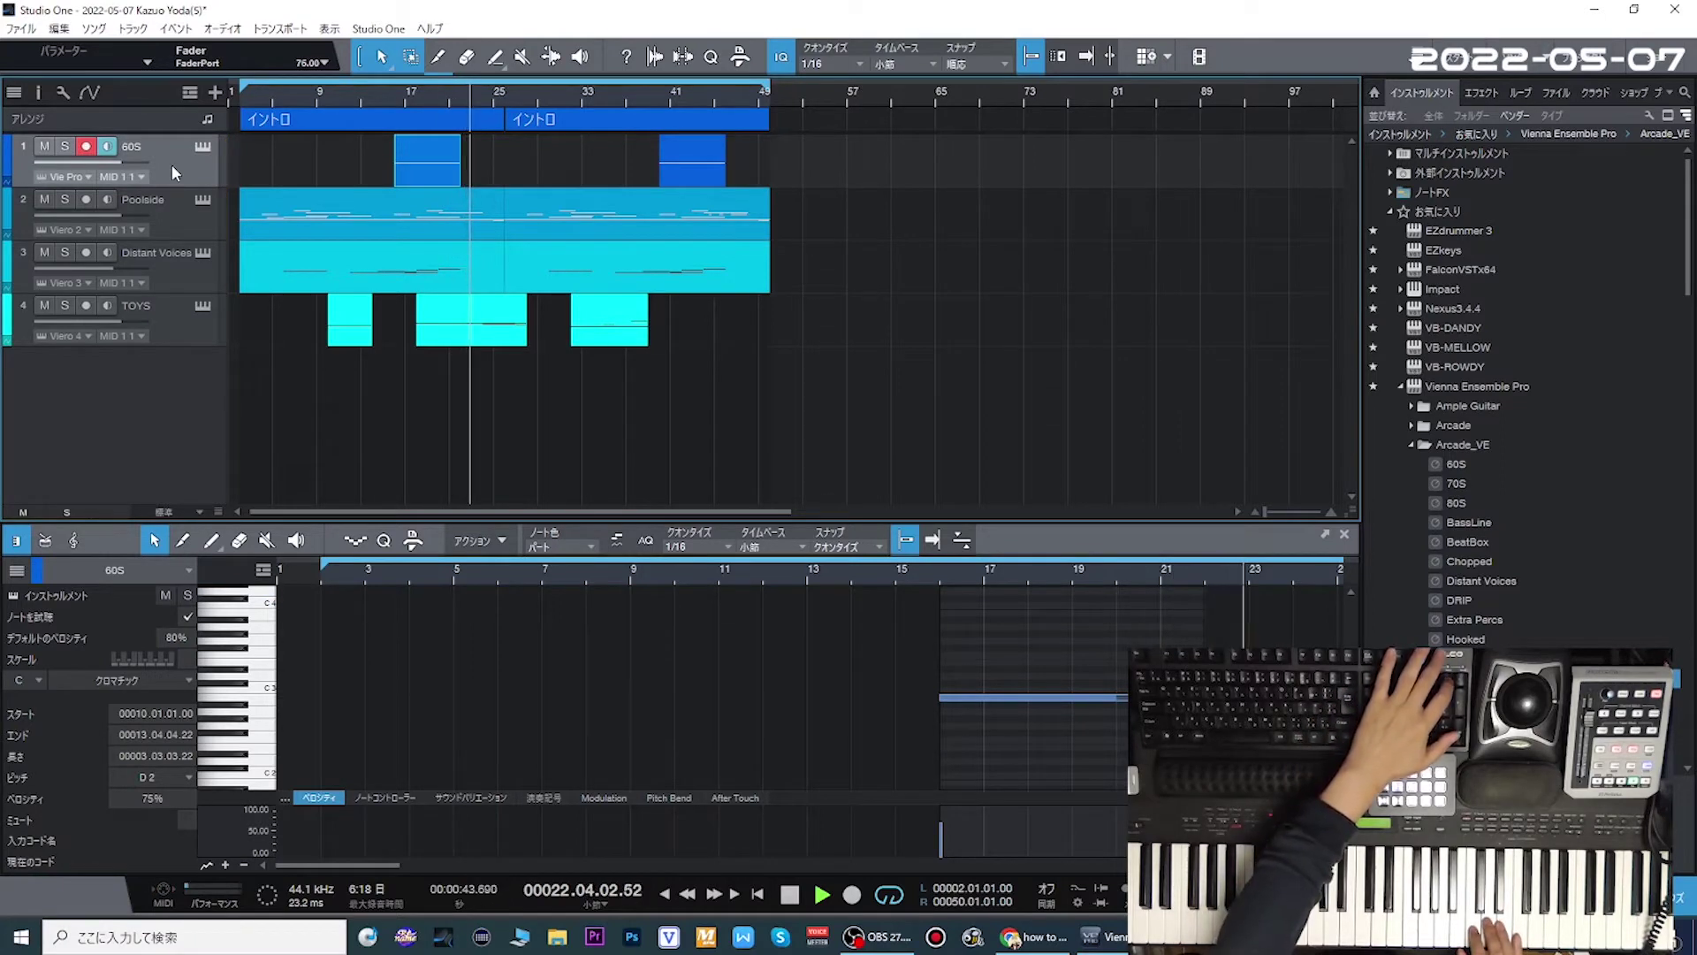
{"action": "key", "text": "KP_Multiply"}
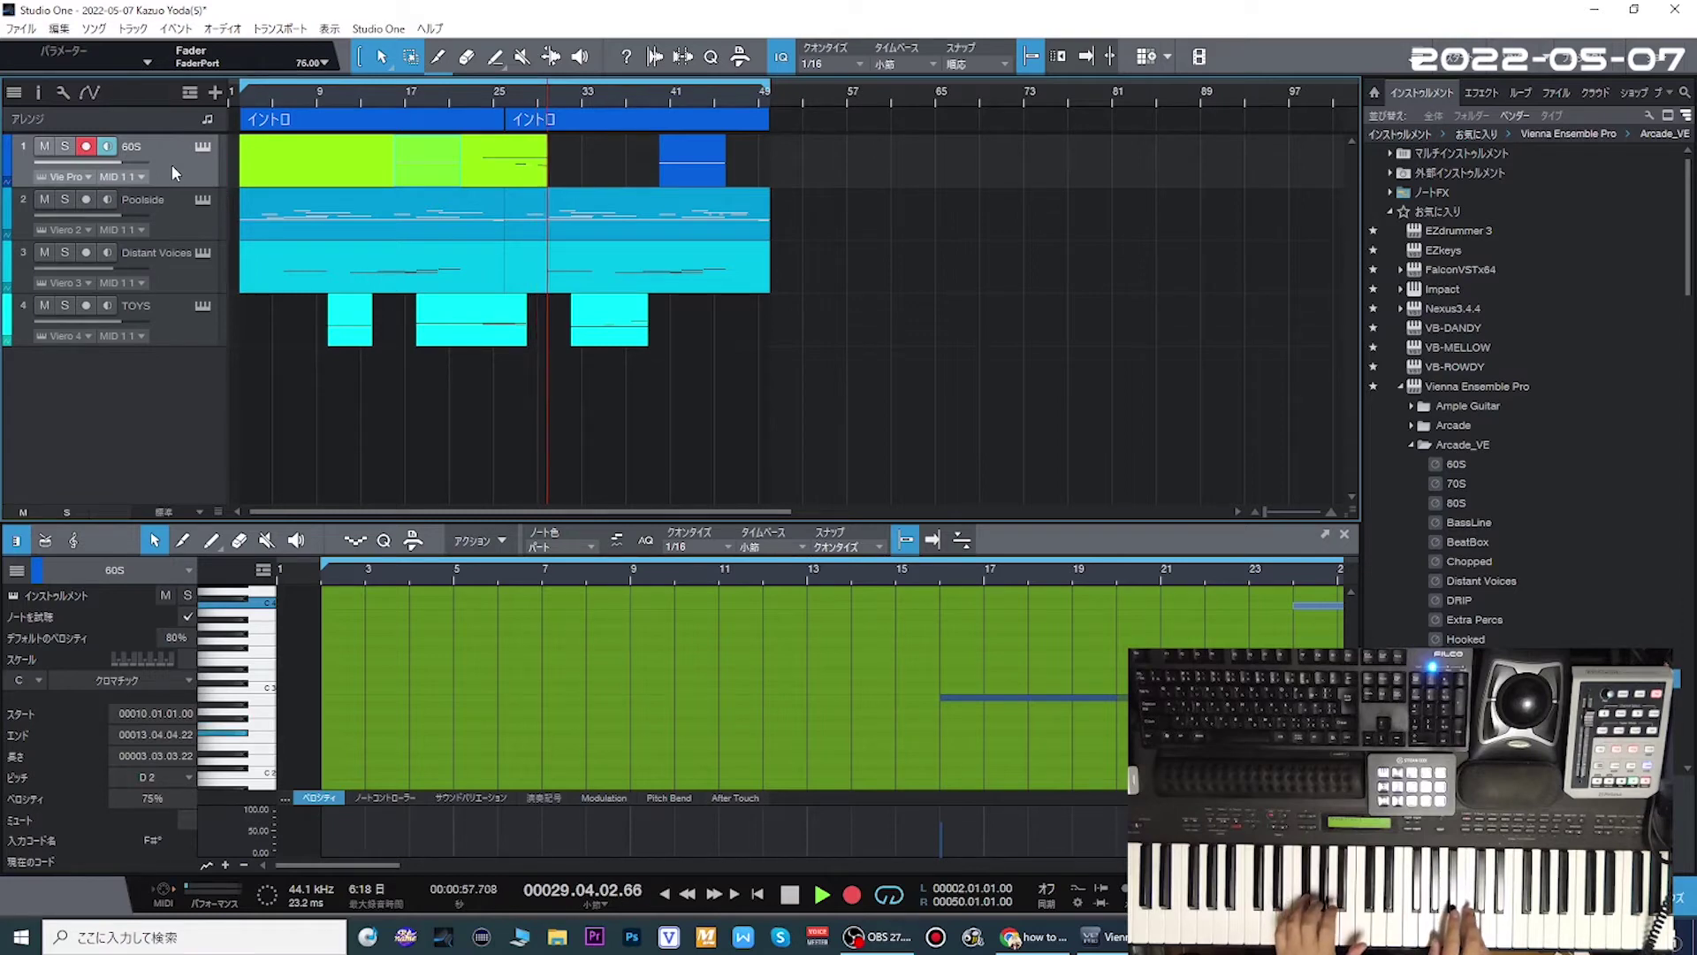
{"action": "key", "text": "KP_Multiply"}
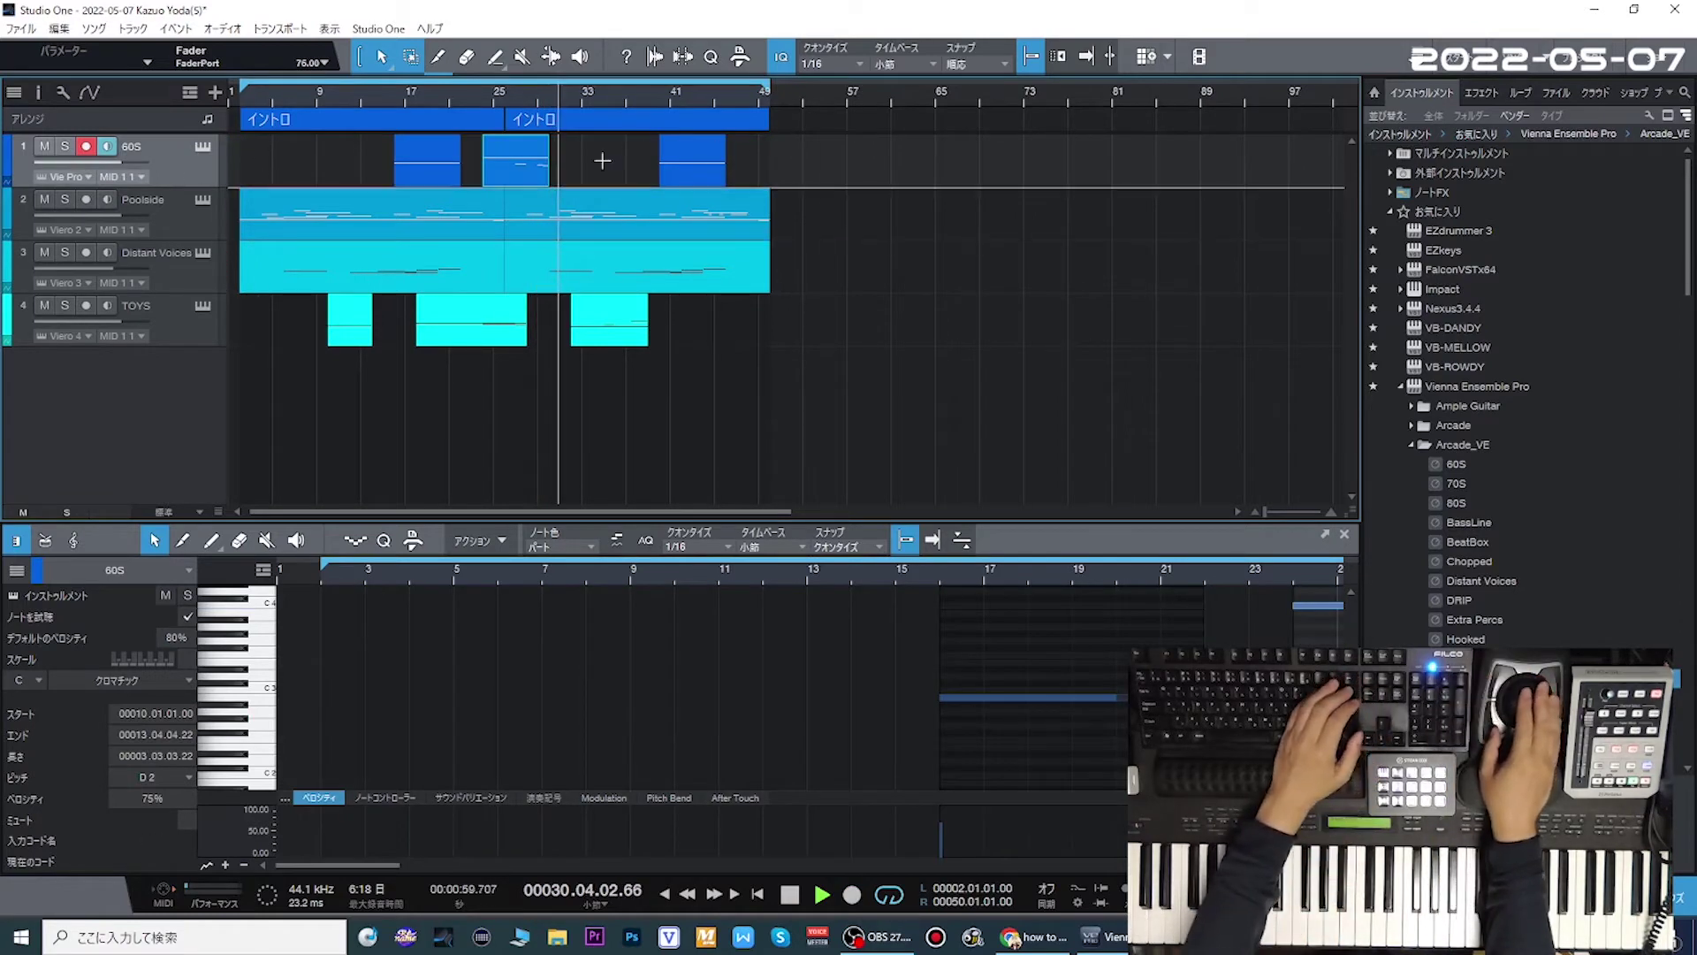
{"action": "left_click", "coordinate": [517, 177]}
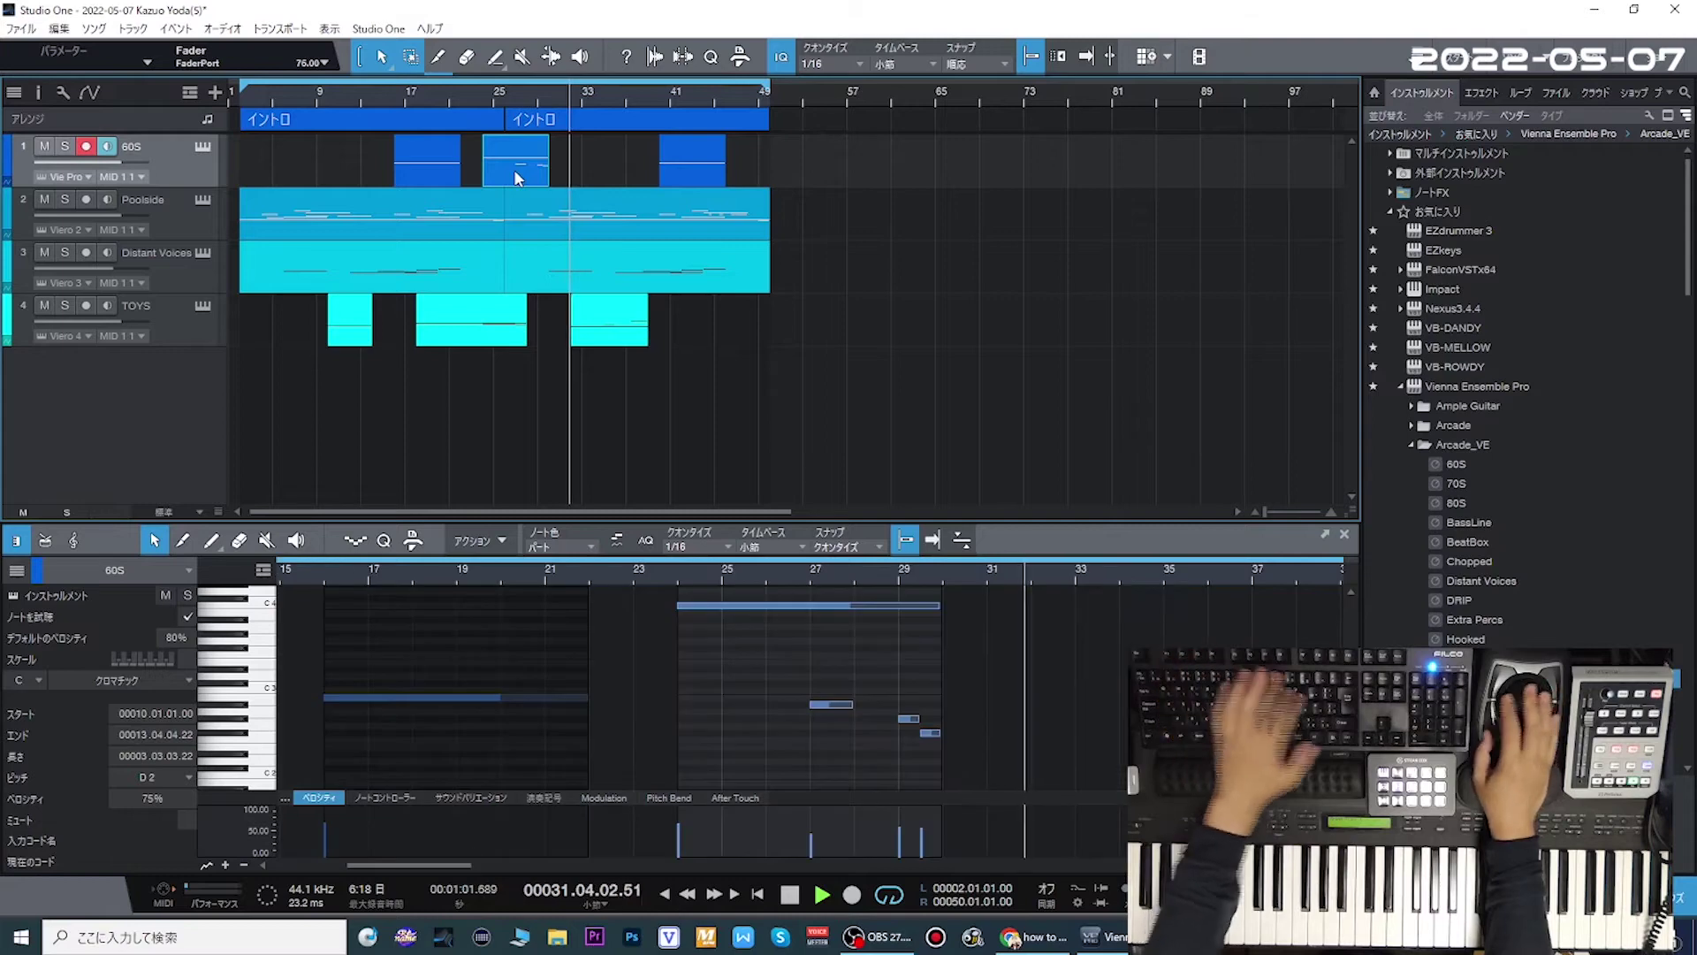
{"action": "key", "text": "ctrl+s"}
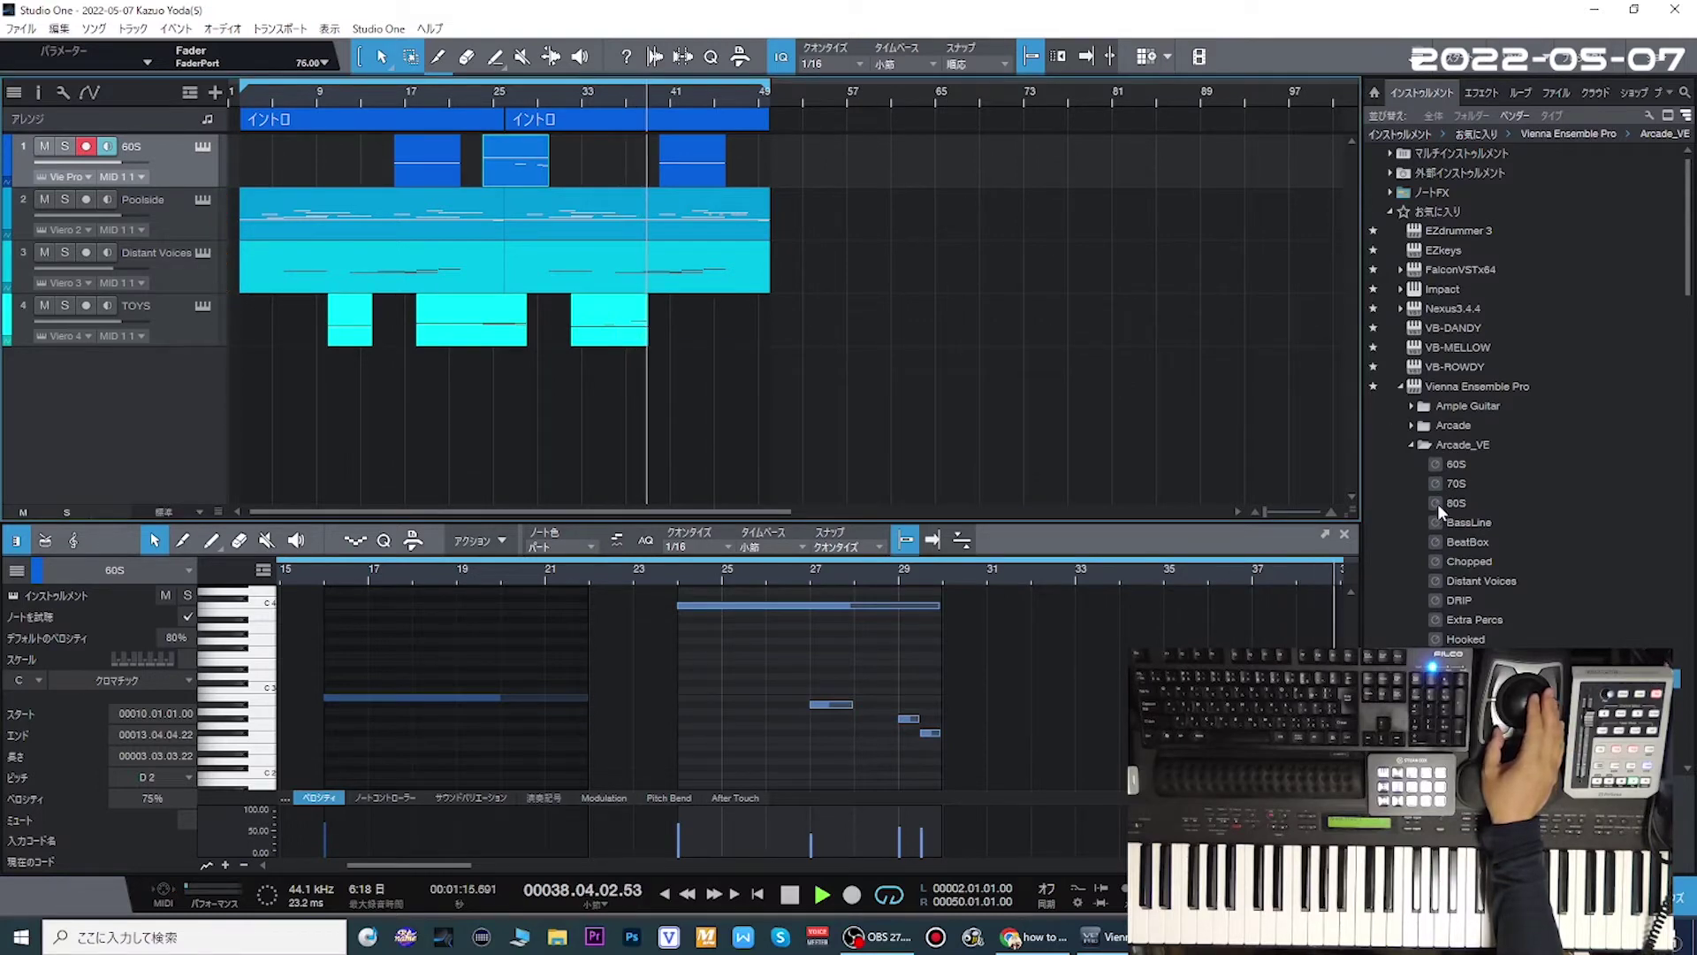
- Add a Hooked instrument track below TOYS and record a part on it from about bar 24 to bar 46
{"action": "left_click", "coordinate": [1436, 619]}
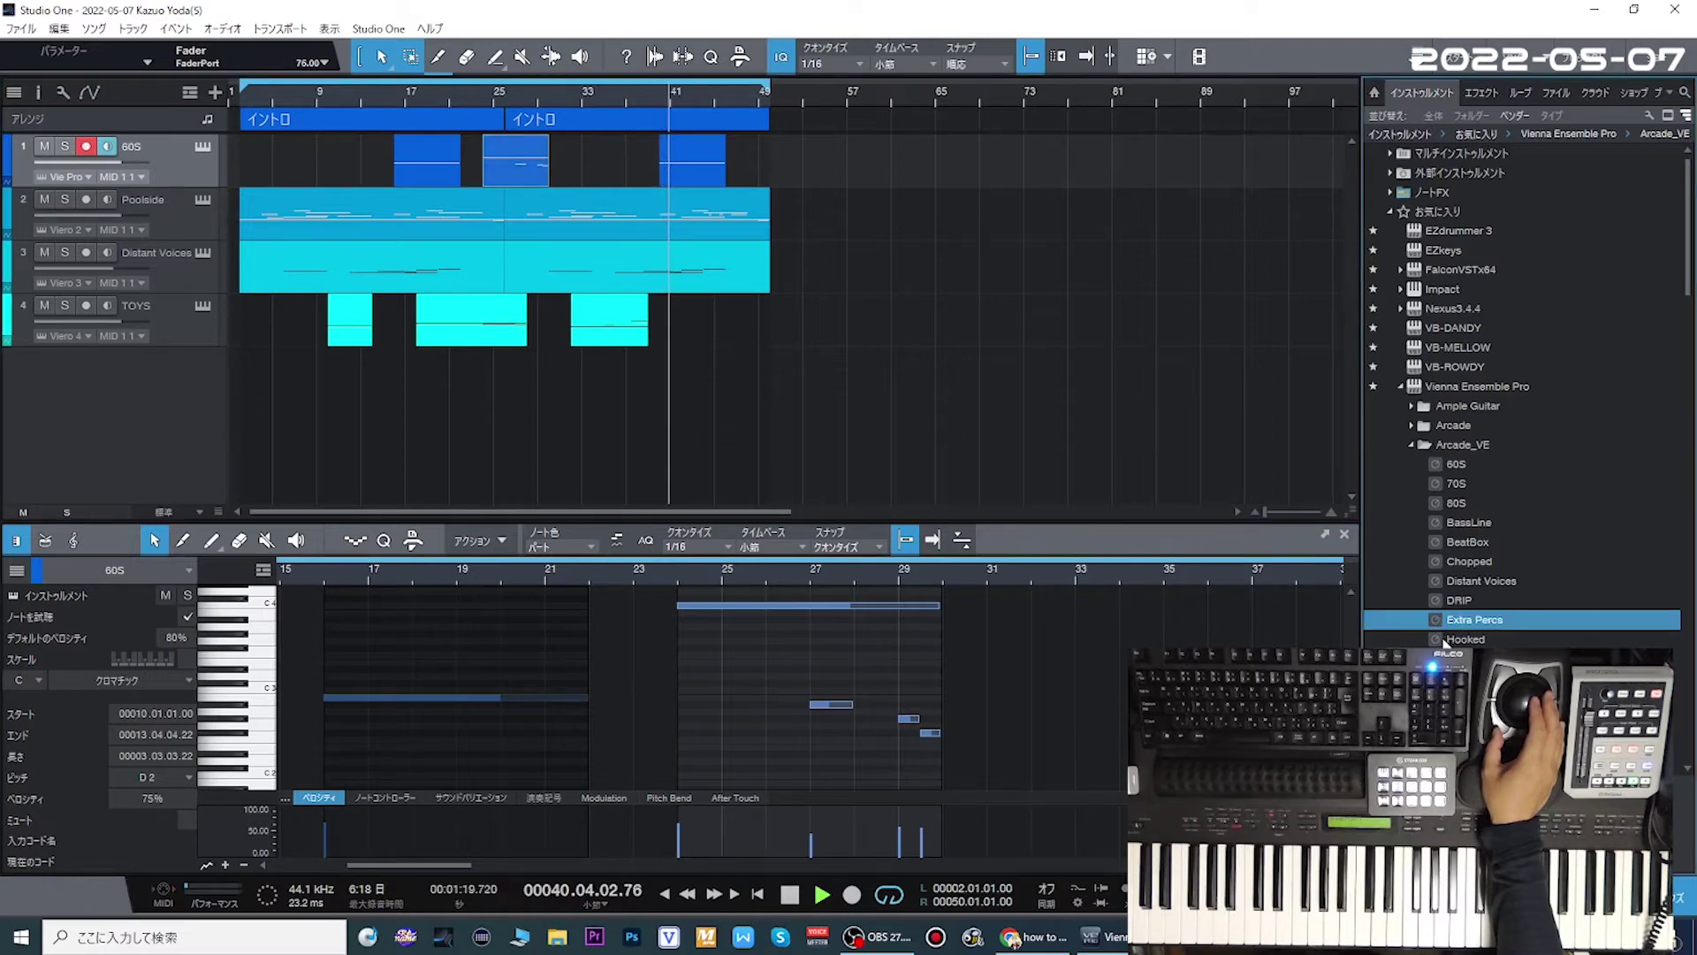
{"action": "left_click_drag", "start_coordinate": [1444, 640], "coordinate": [1123, 470]}
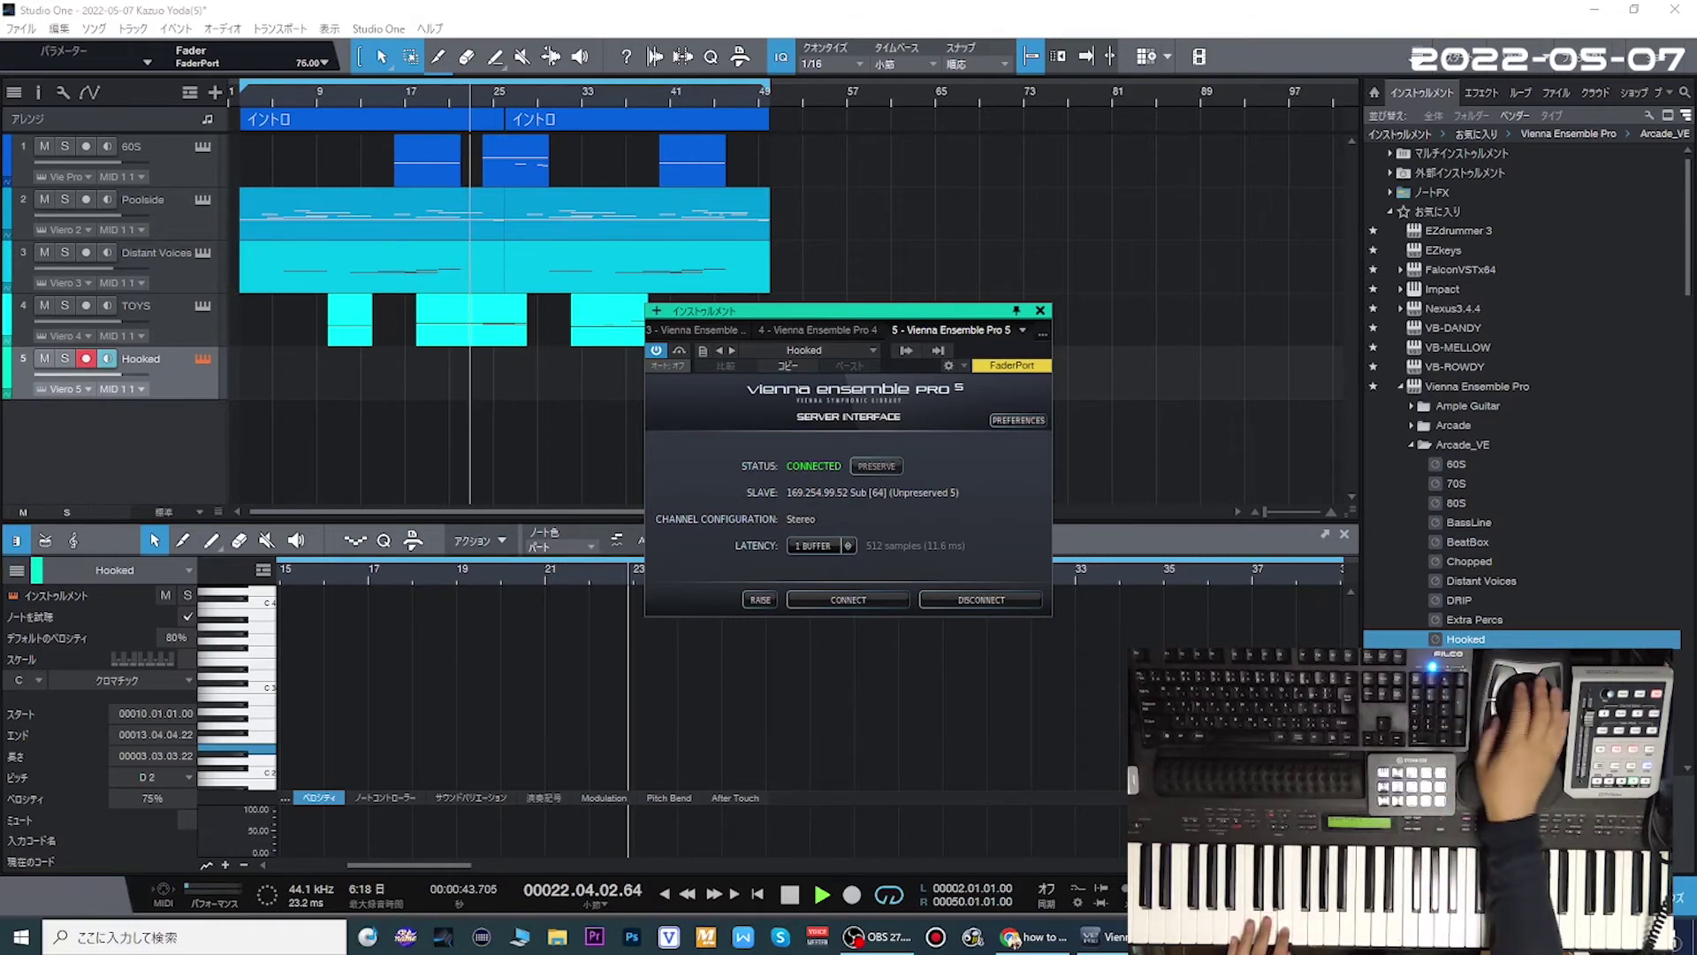
{"action": "key", "text": "KP_Multiply"}
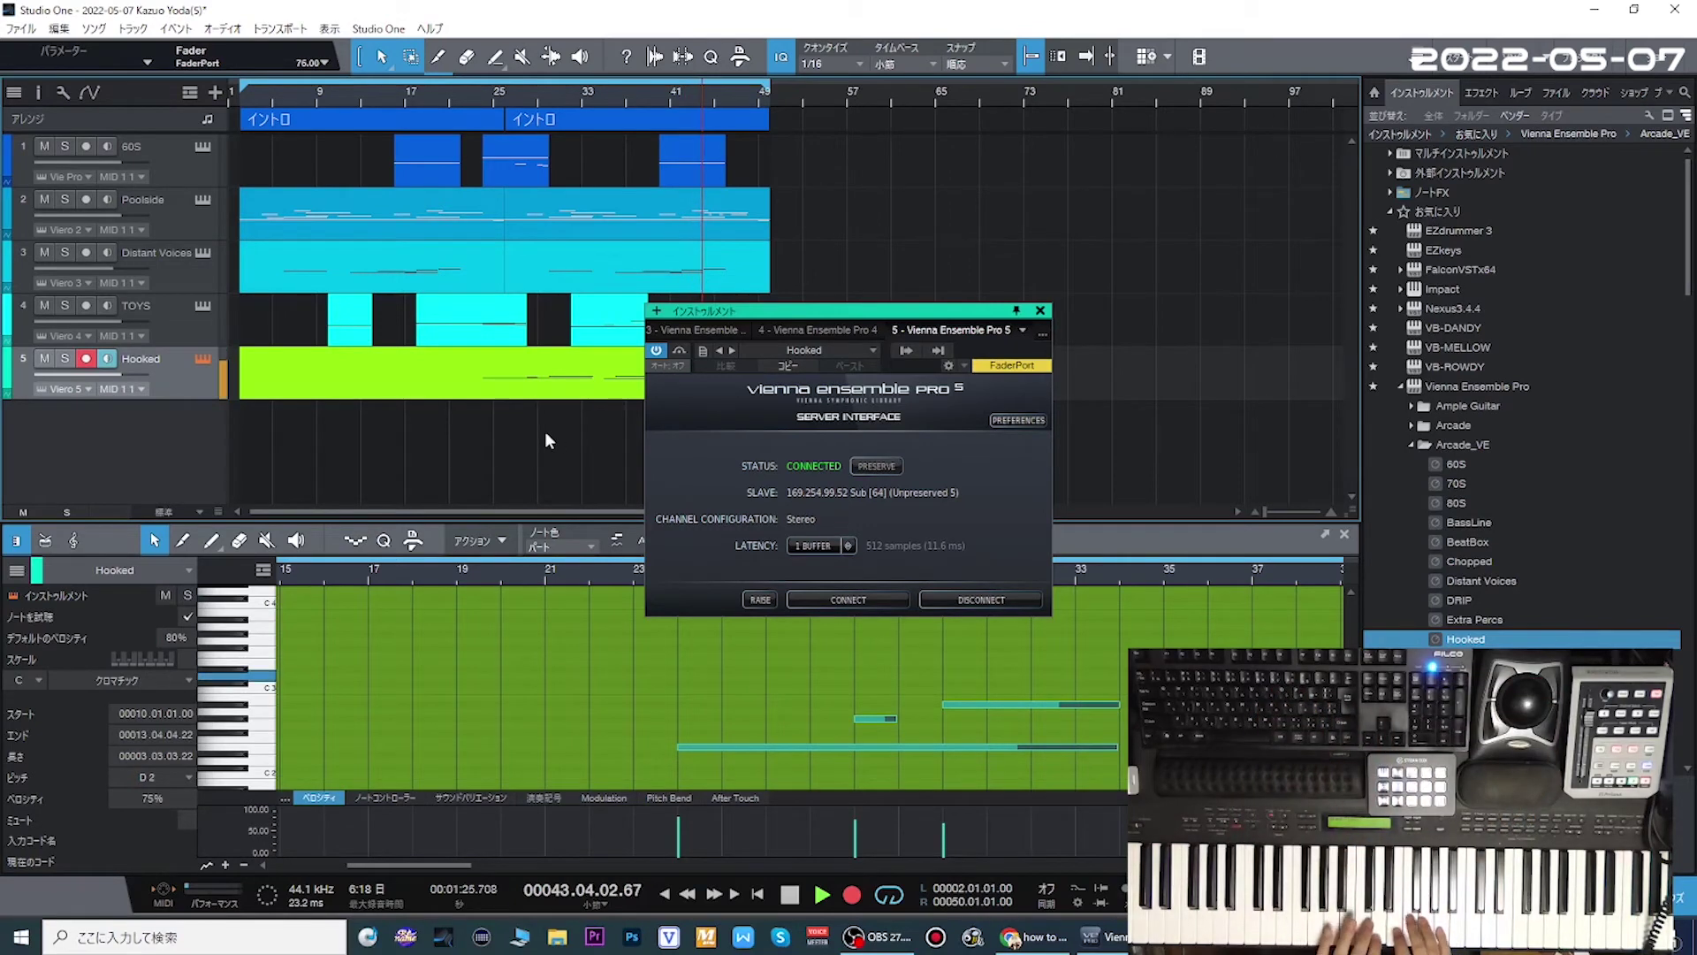
{"action": "left_click", "coordinate": [1040, 310]}
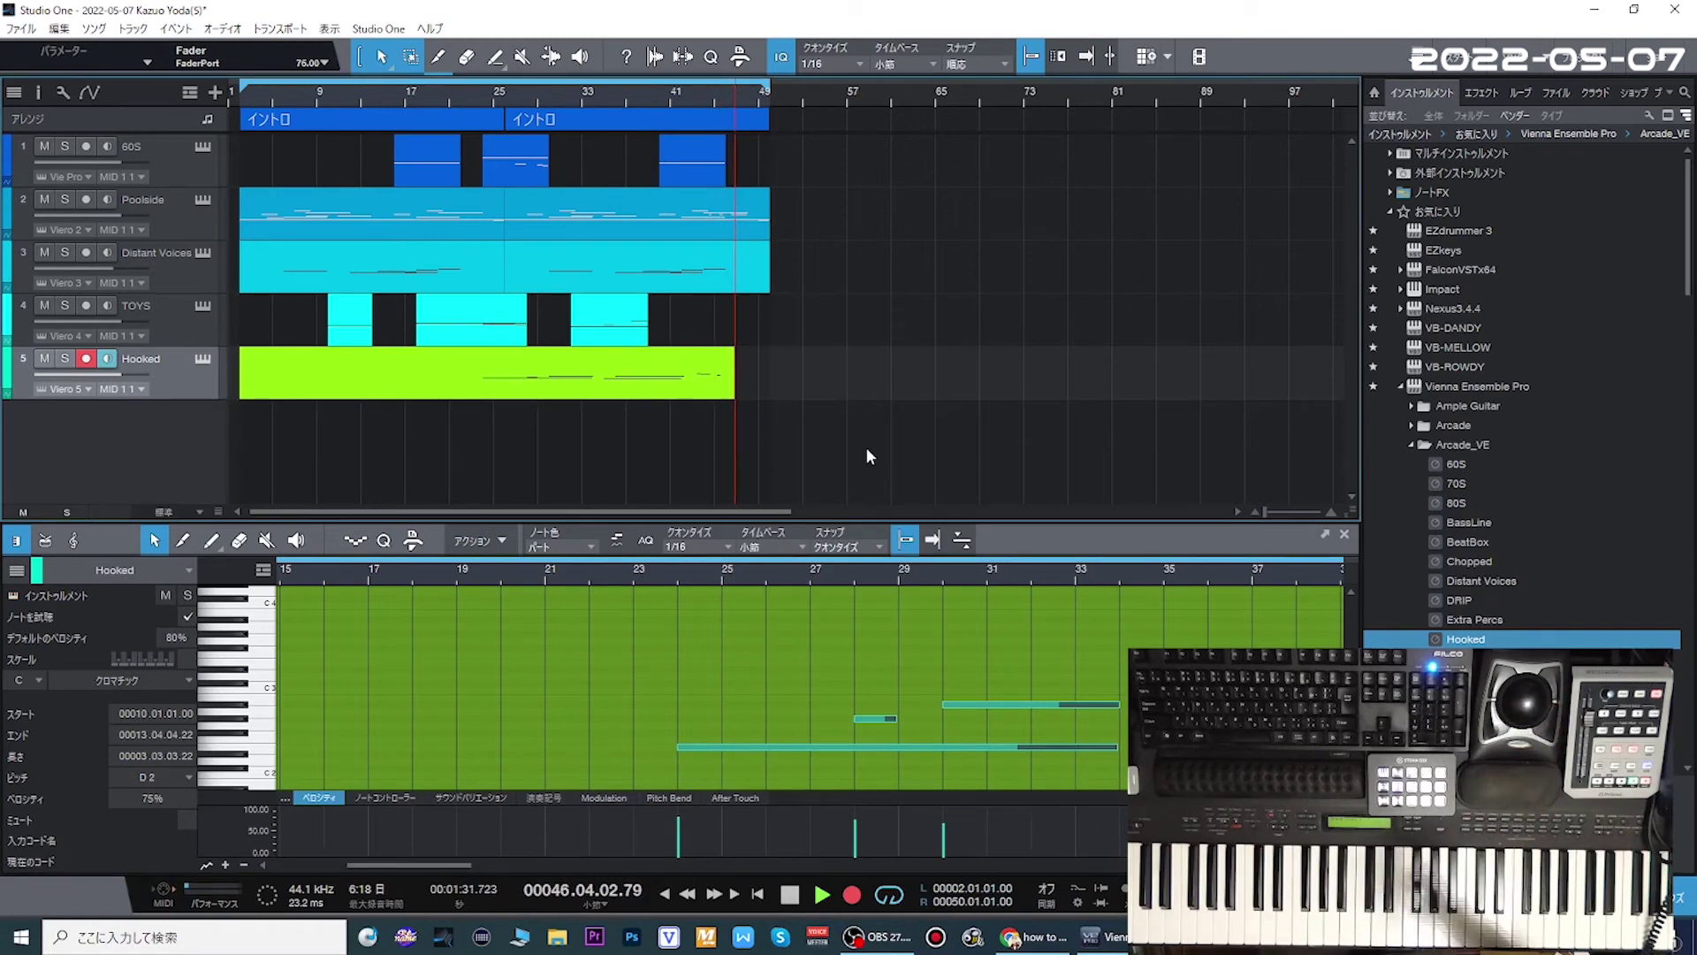
{"action": "key", "text": "KP_Multiply"}
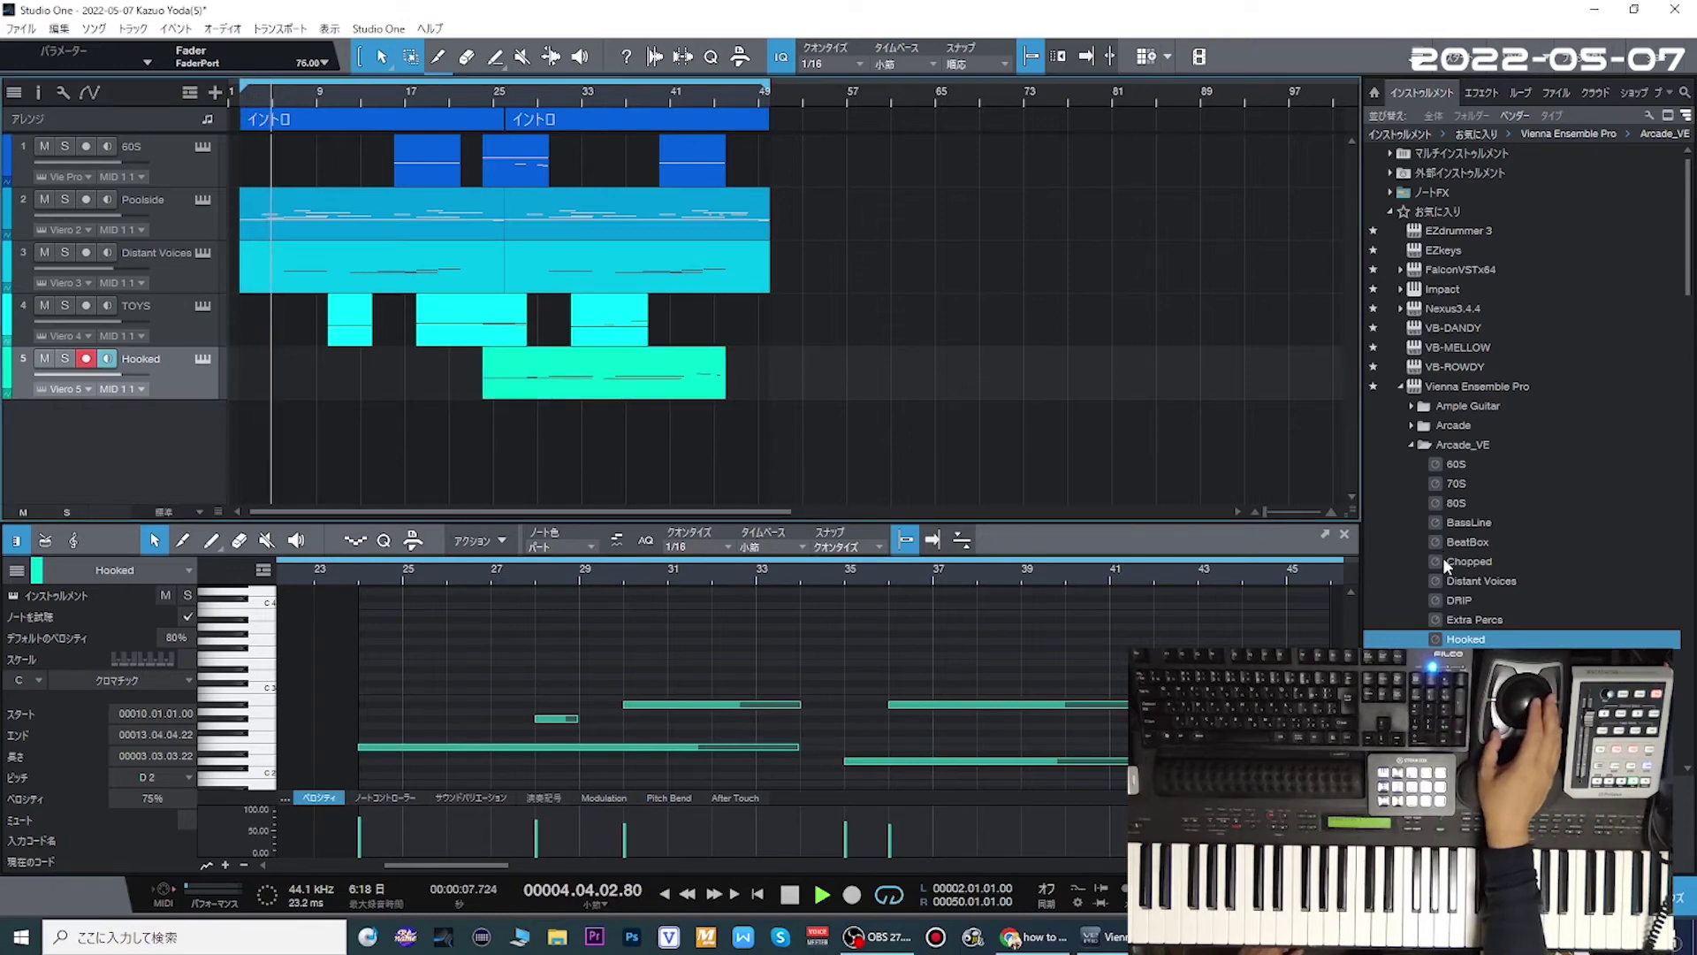
- Add an 80S instrument track below Hooked and record a part on it from about bar 20 to bar 37
{"action": "left_click", "coordinate": [1475, 561]}
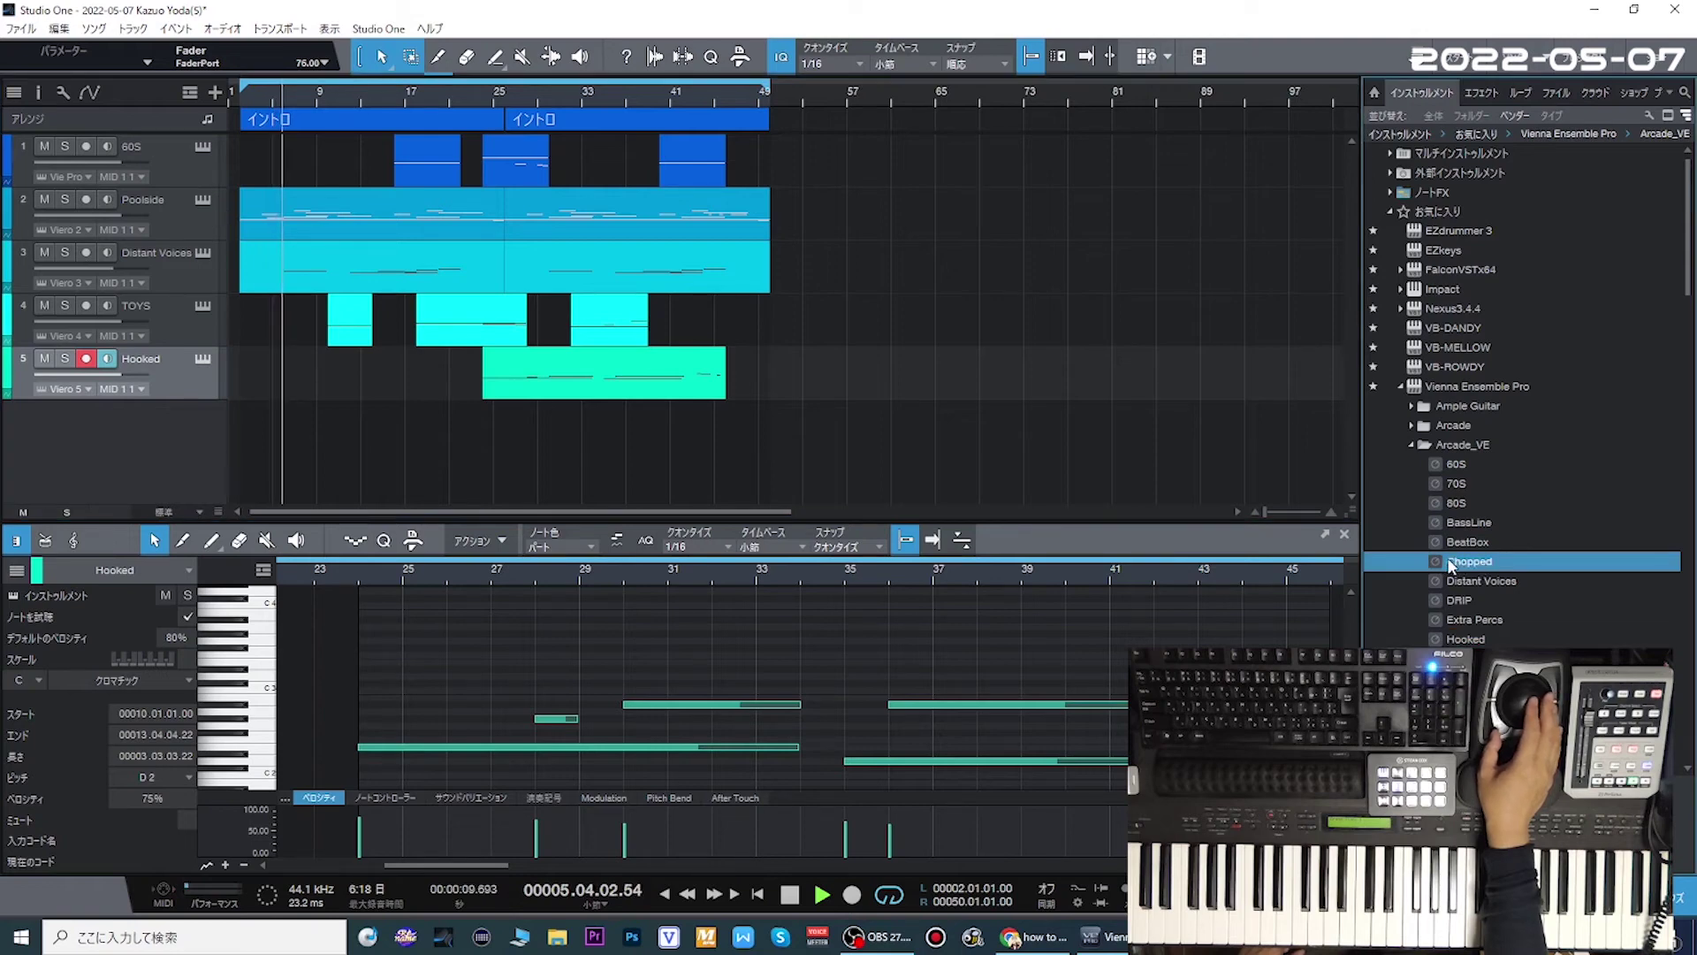
{"action": "left_click", "coordinate": [1433, 485]}
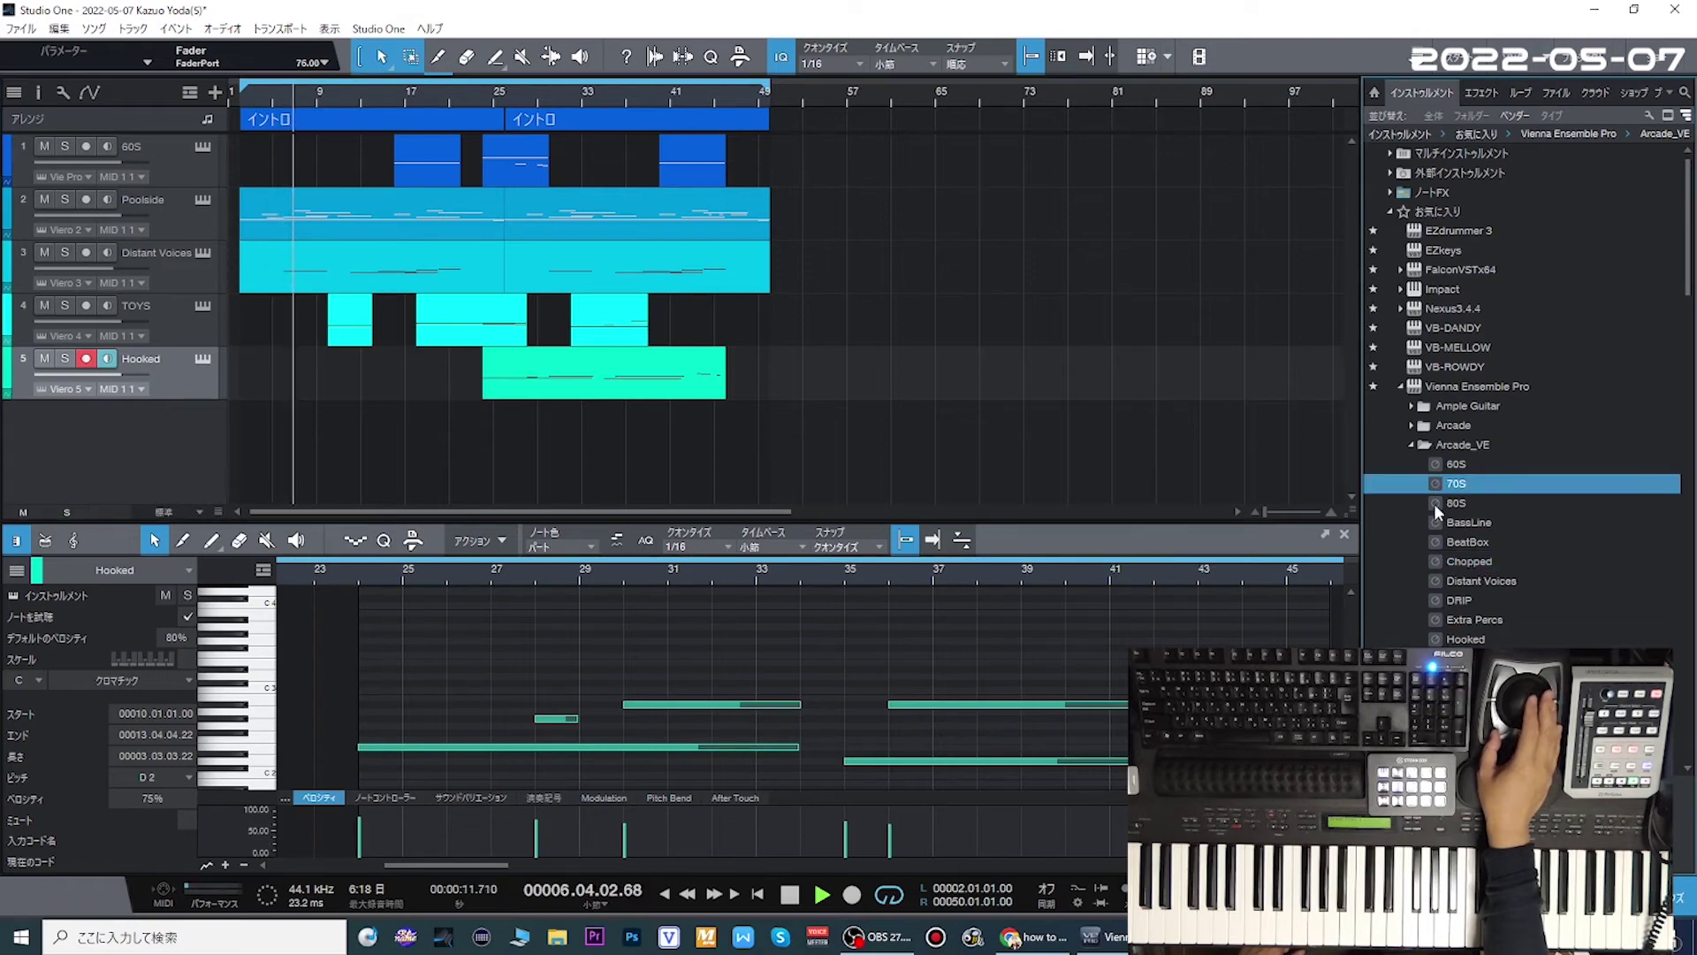
{"action": "left_click_drag", "start_coordinate": [1434, 502], "coordinate": [1070, 471]}
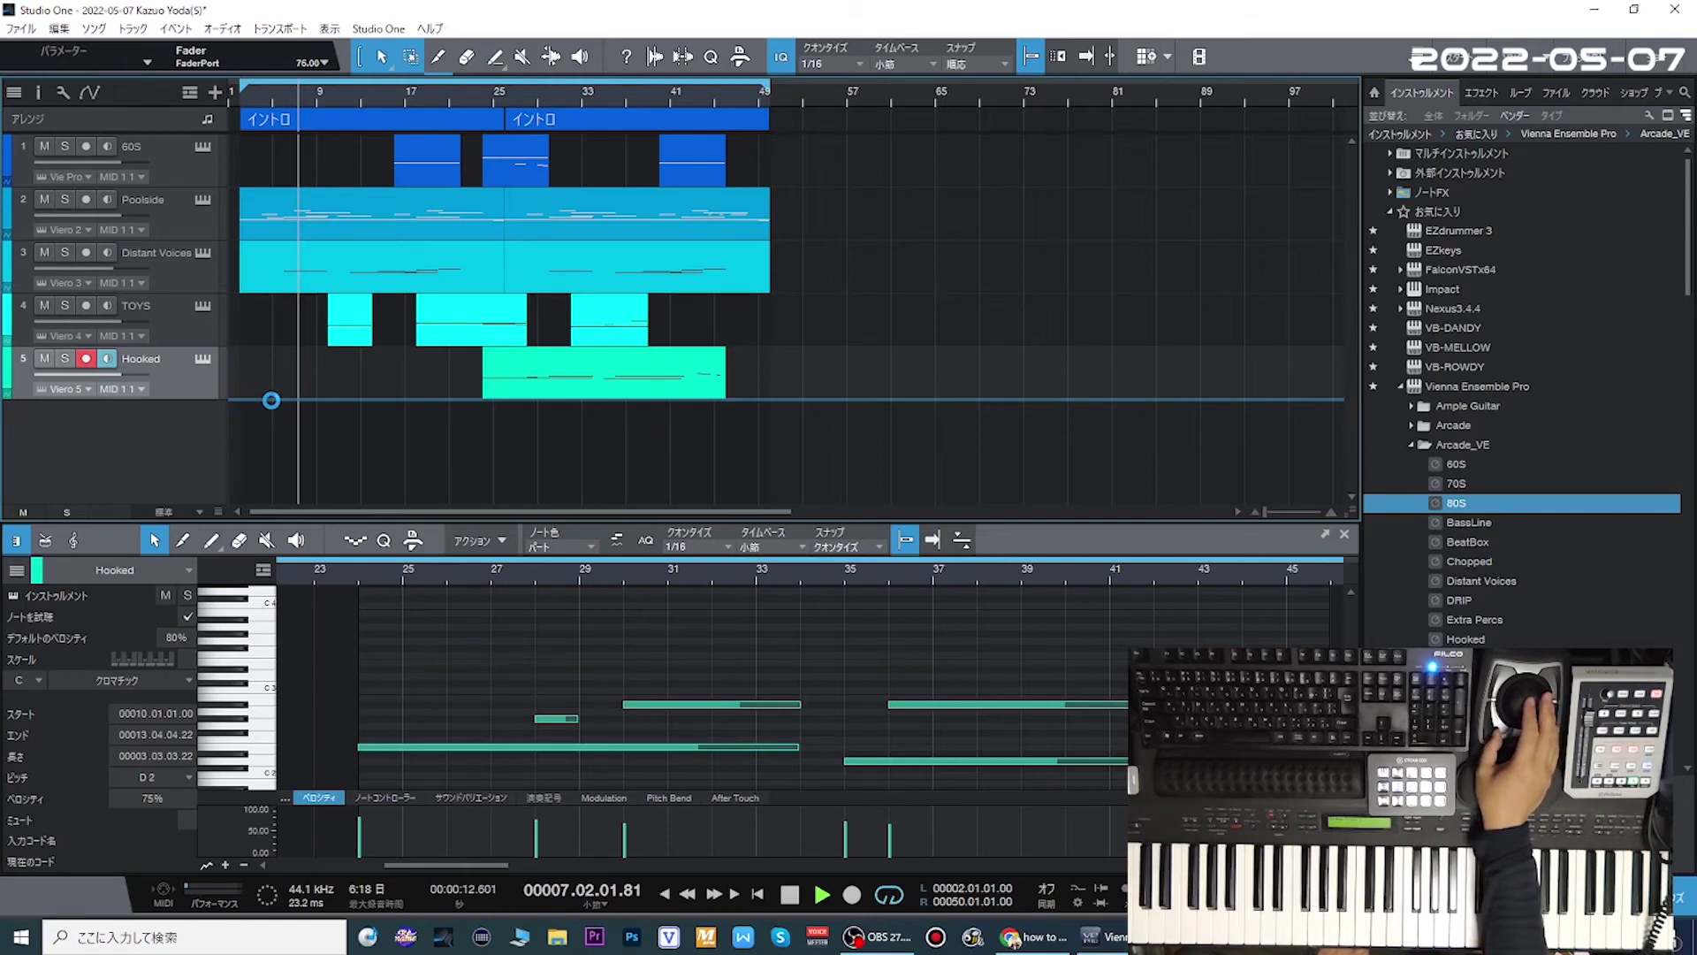
{"action": "left_click_drag", "start_coordinate": [274, 399], "coordinate": [274, 400]}
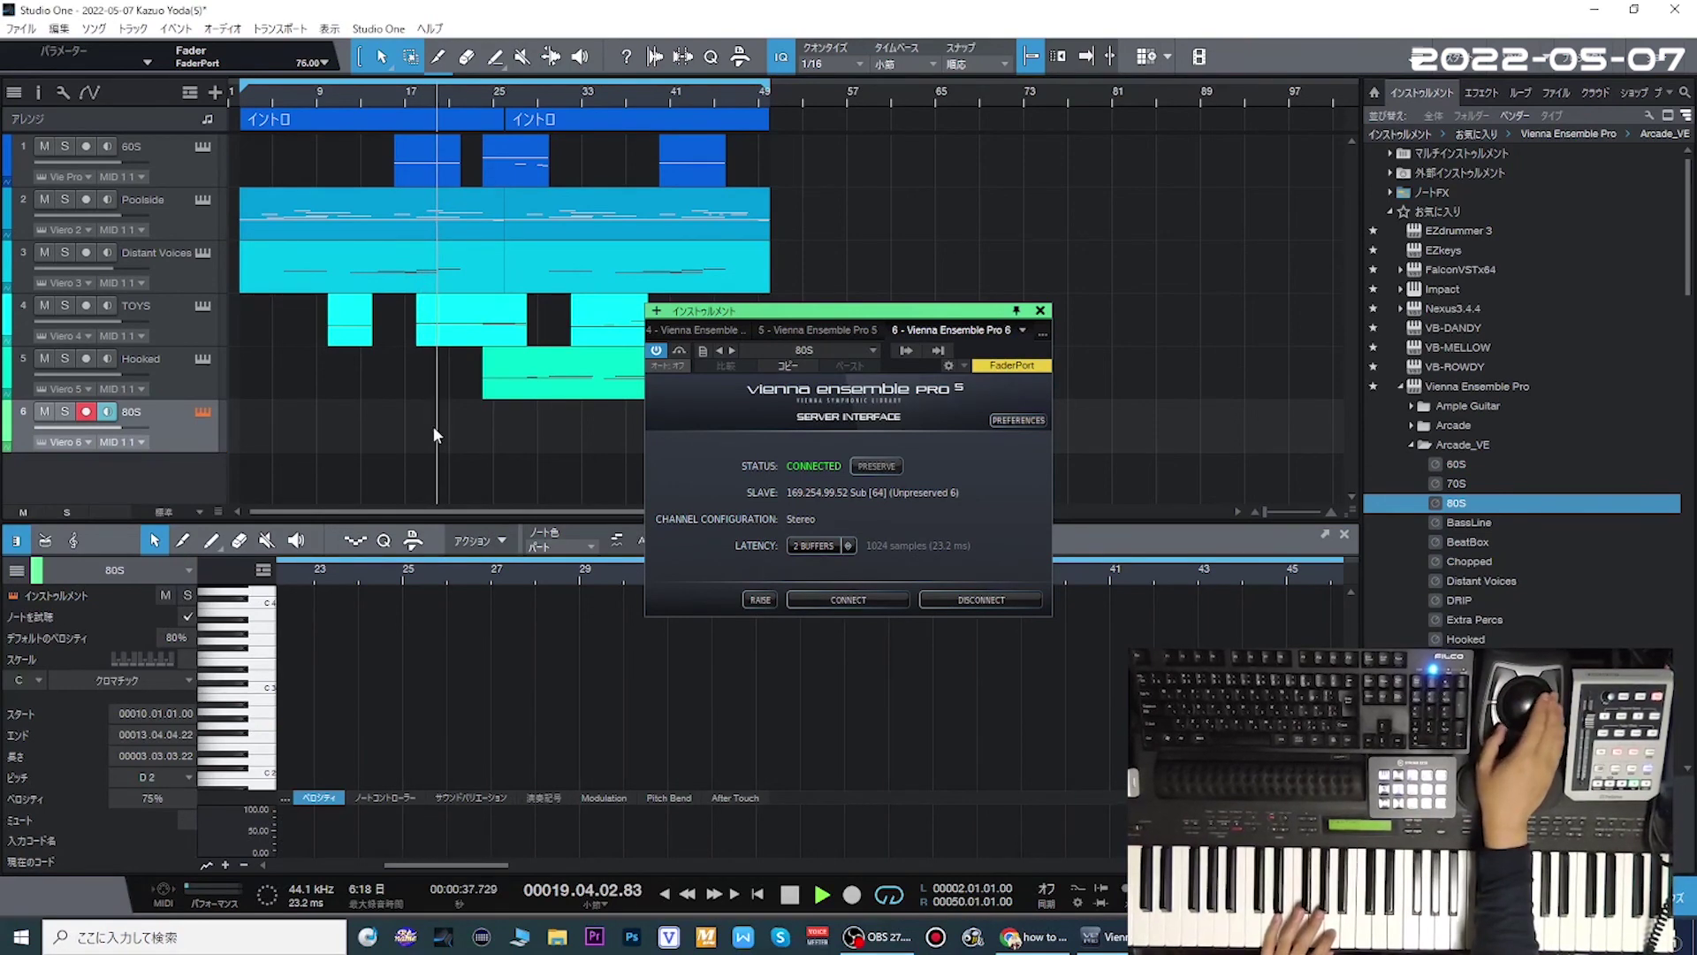
{"action": "key", "text": "KP_Multiply"}
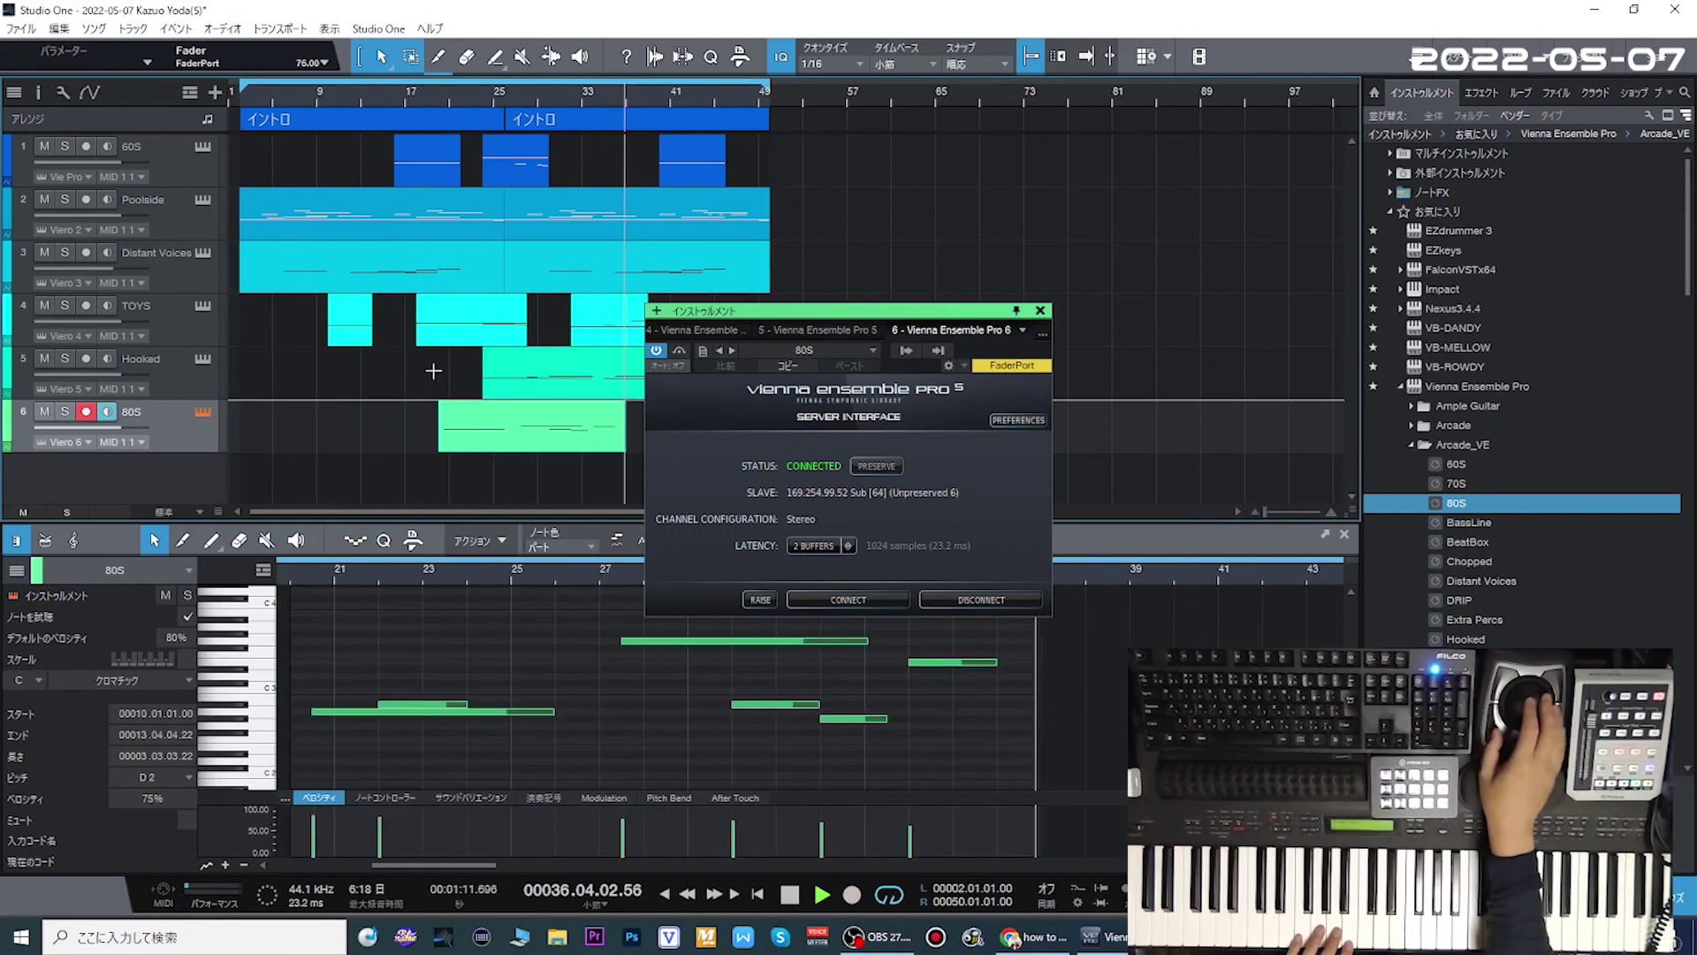
- Make the Distant Voices track active for playing and recording
{"action": "left_click", "coordinate": [165, 256]}
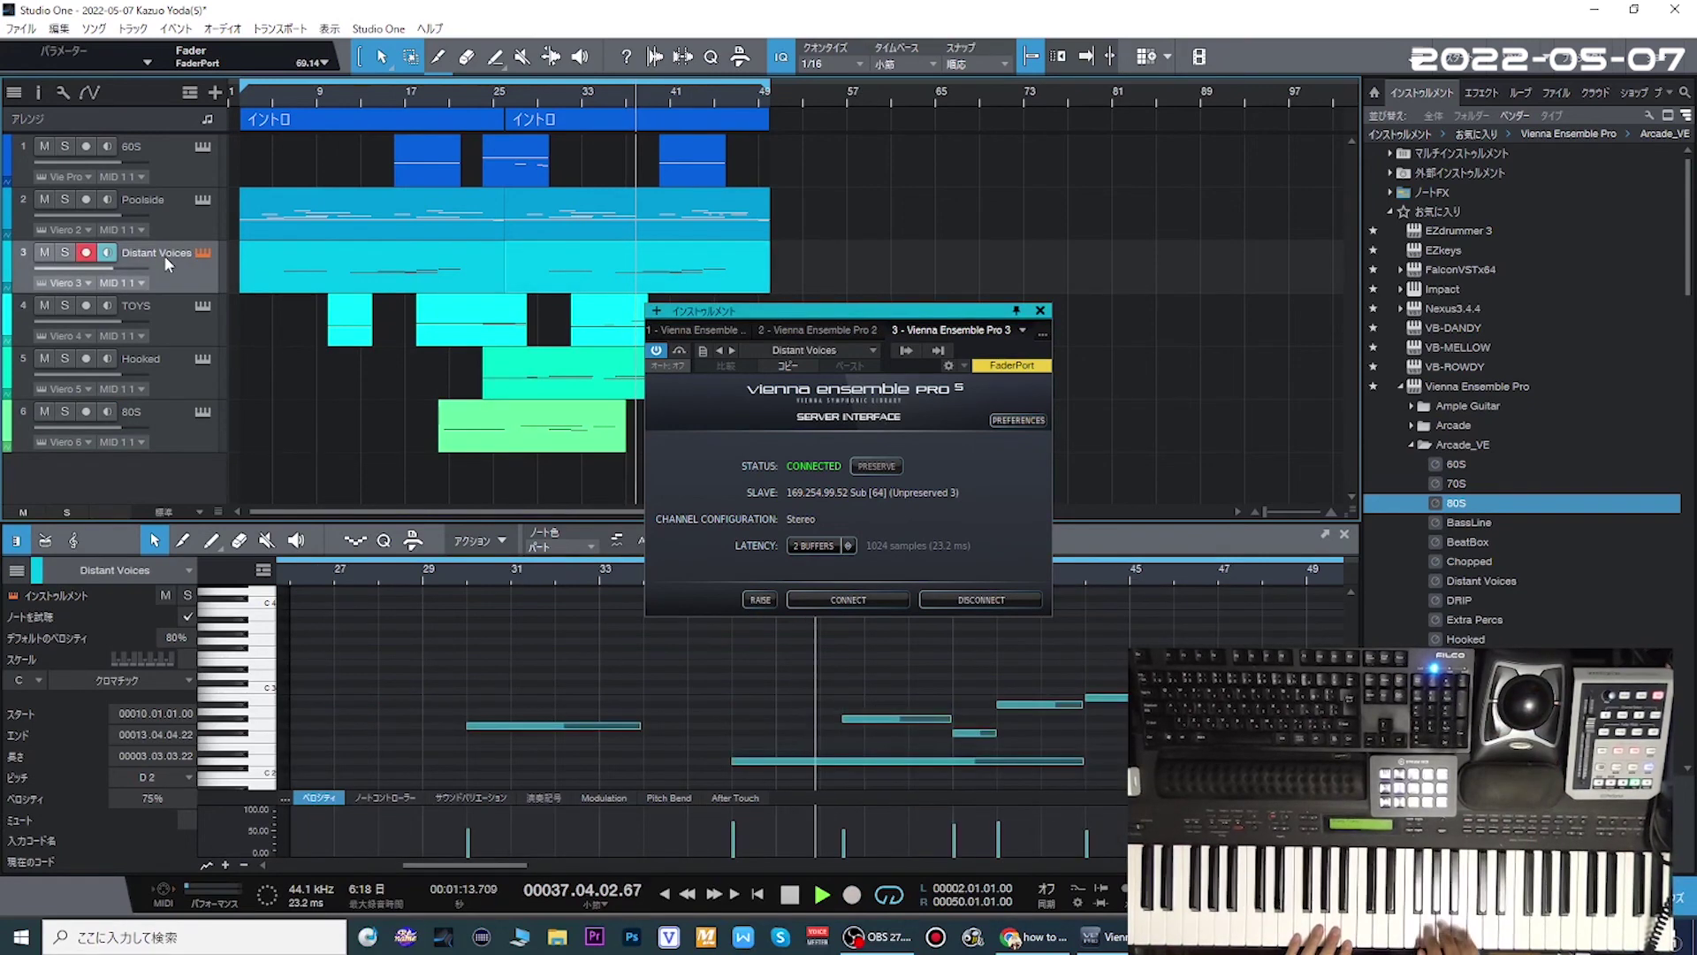